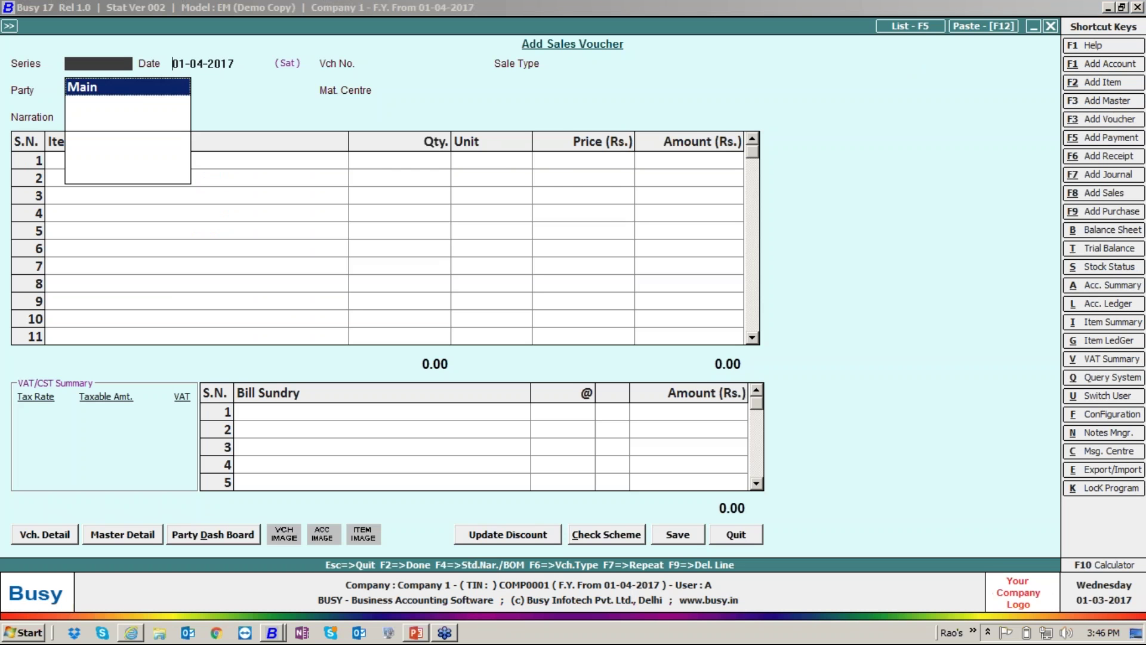
Start the sales voucher with series Main, date 01-04-2017 and sale type VAT/5% (T)
key(Return)
text(e)
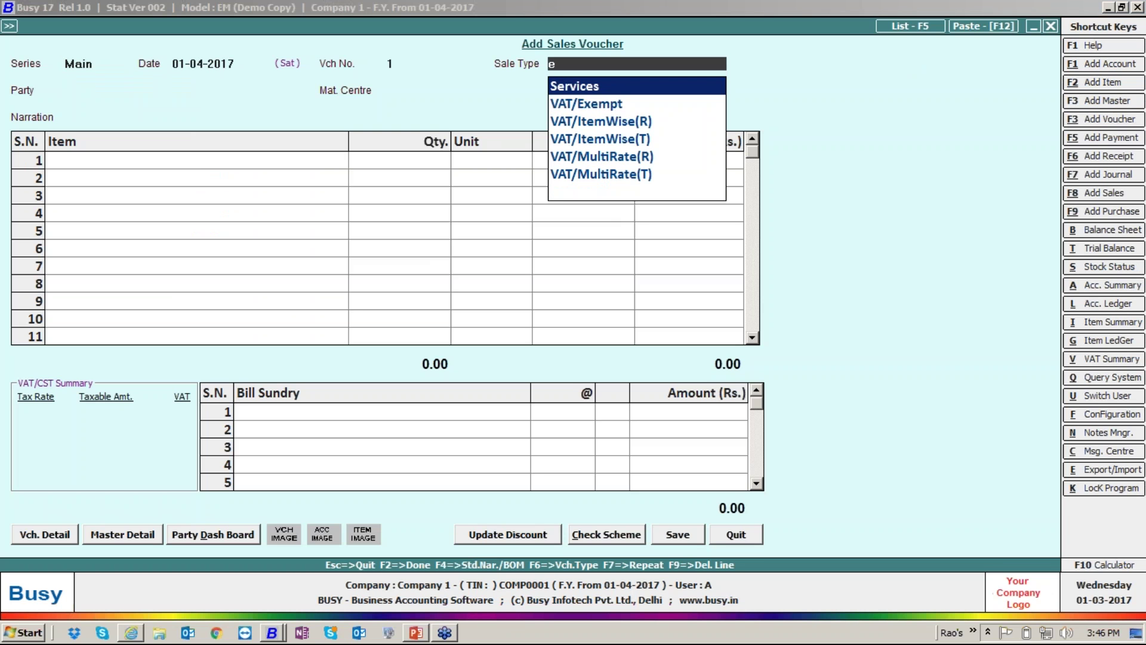
key(BackSpace)
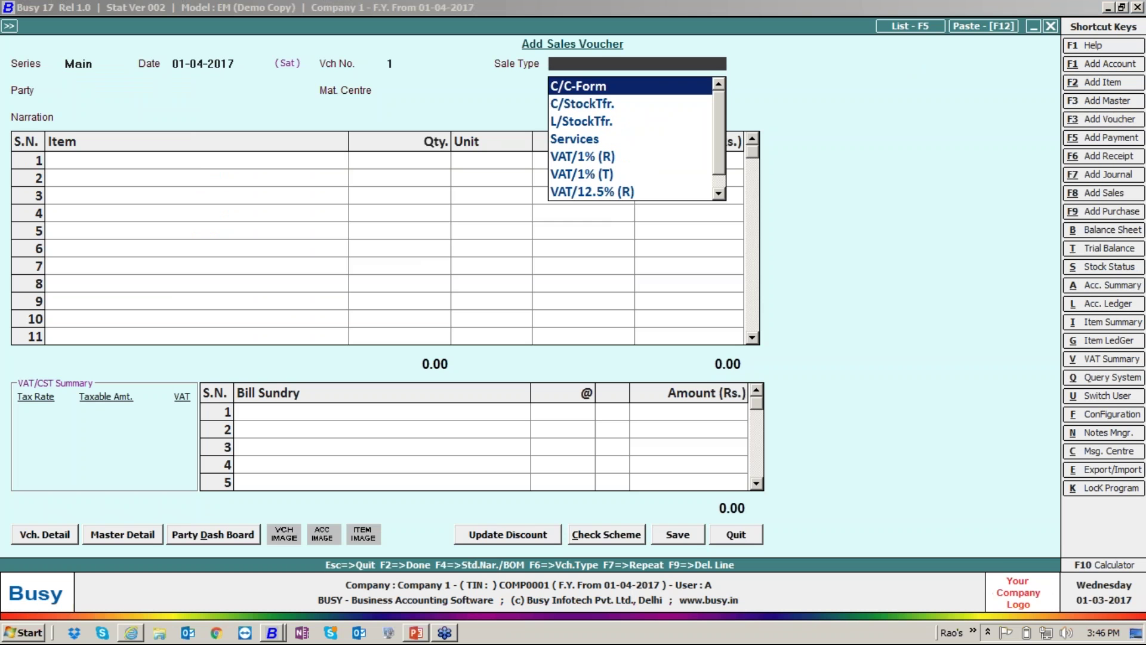
key(Down)
key(Down)
key(Down)
key(Down)
key(Down)
key(Down)
key(Down)
key(Down)
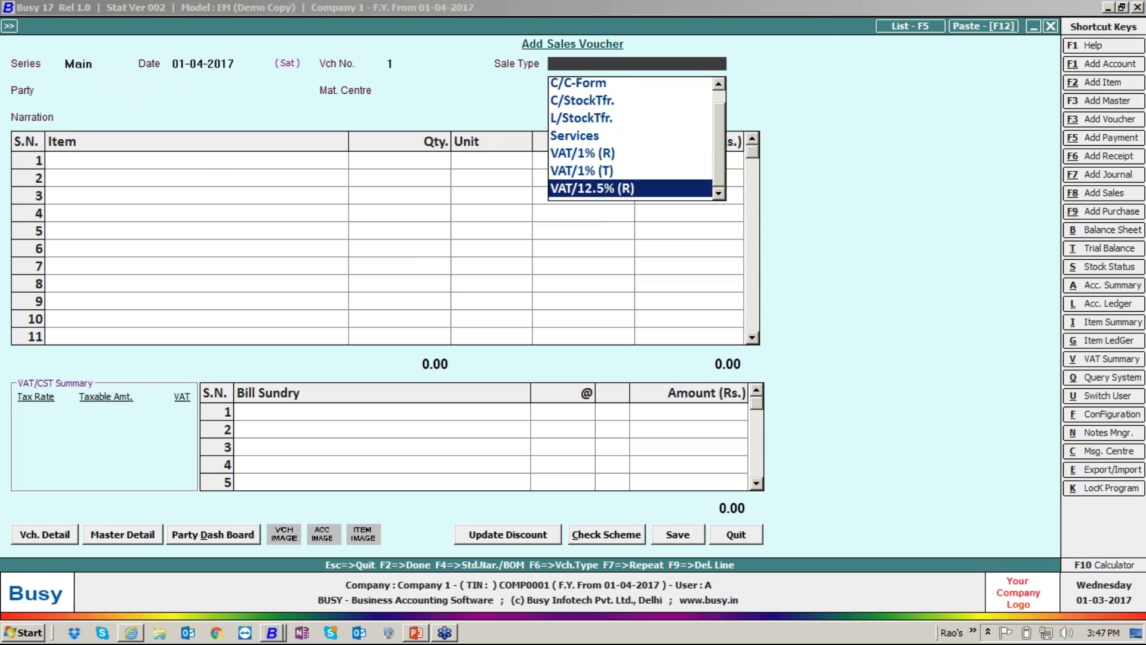
key(Down)
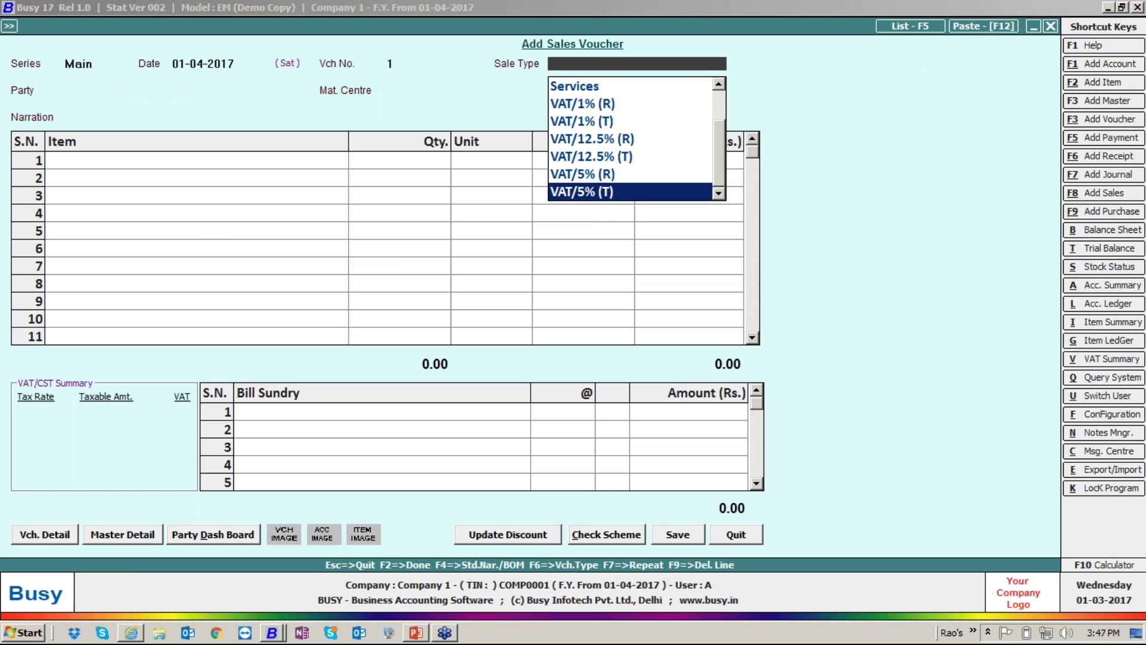
key(Return)
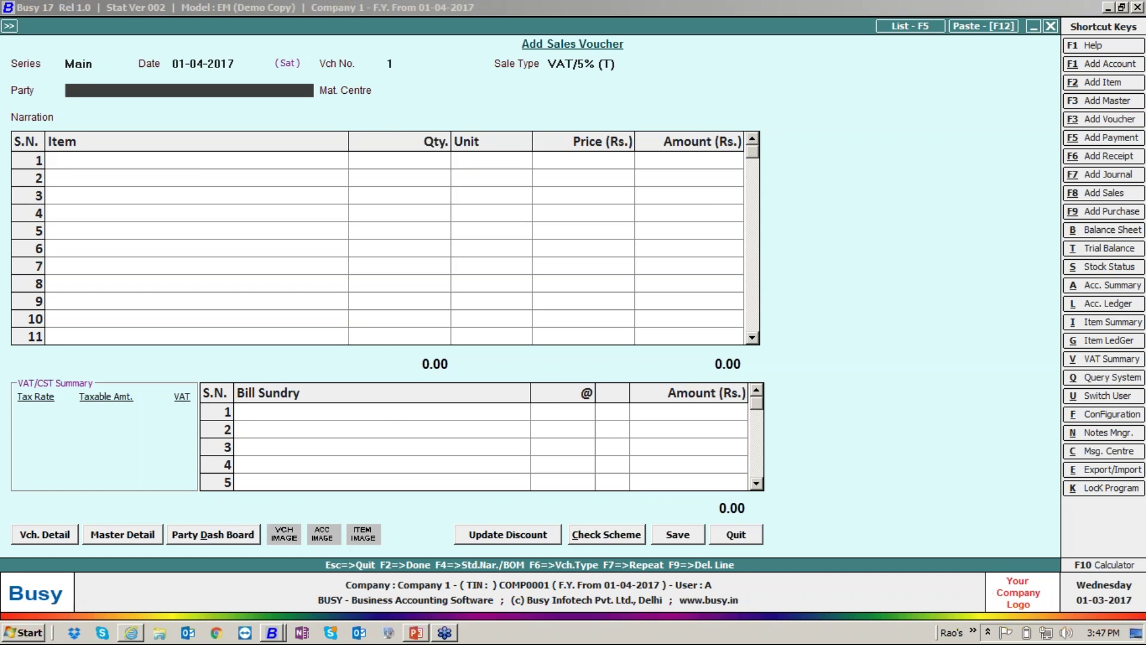
Create the party account Company 2 under Sundry Creditors, and continue its tax invoice with material centre Main Store
key(alt+F1)
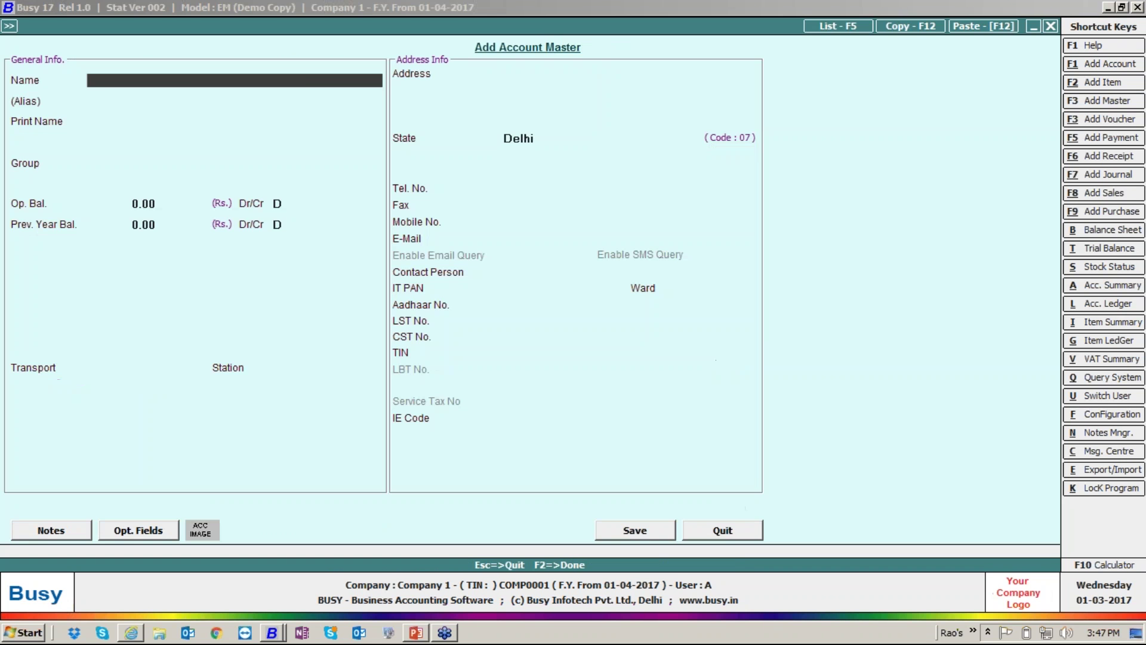
text(company 2)
key(Return)
key(Return)
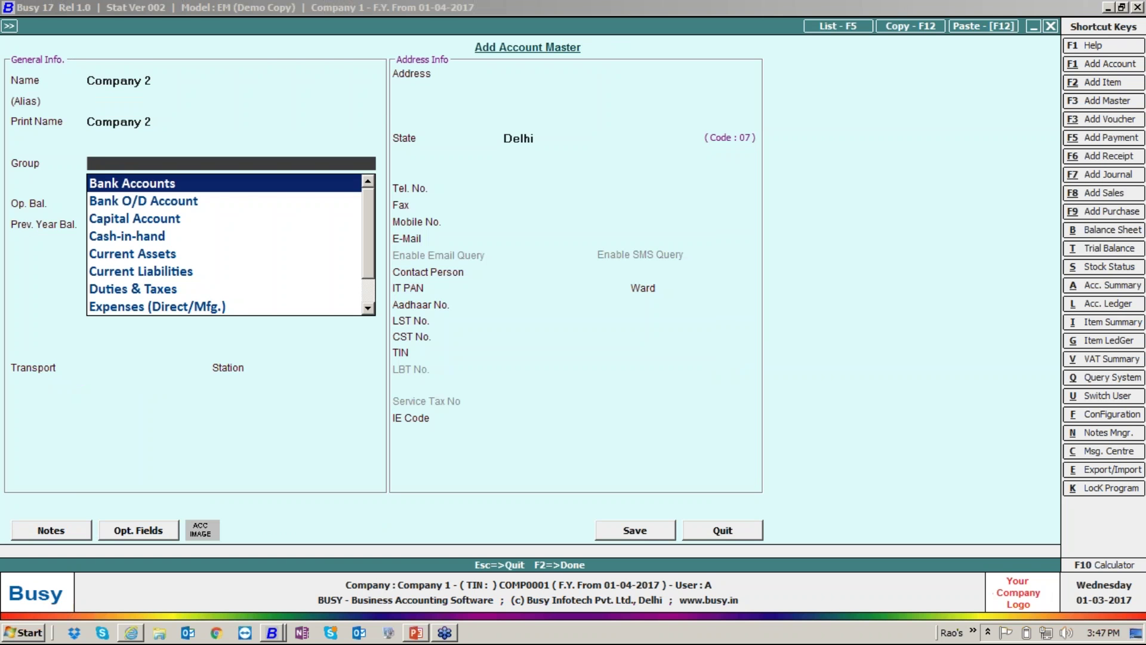
text(sund)
key(Return)
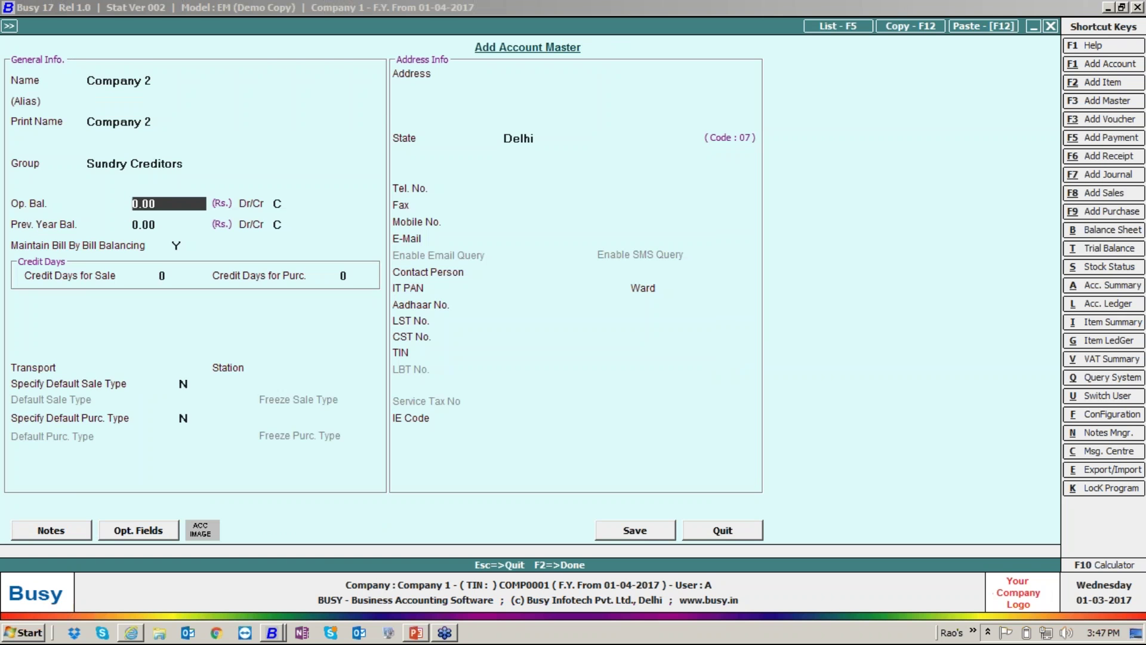
key(Return)
key(Return)
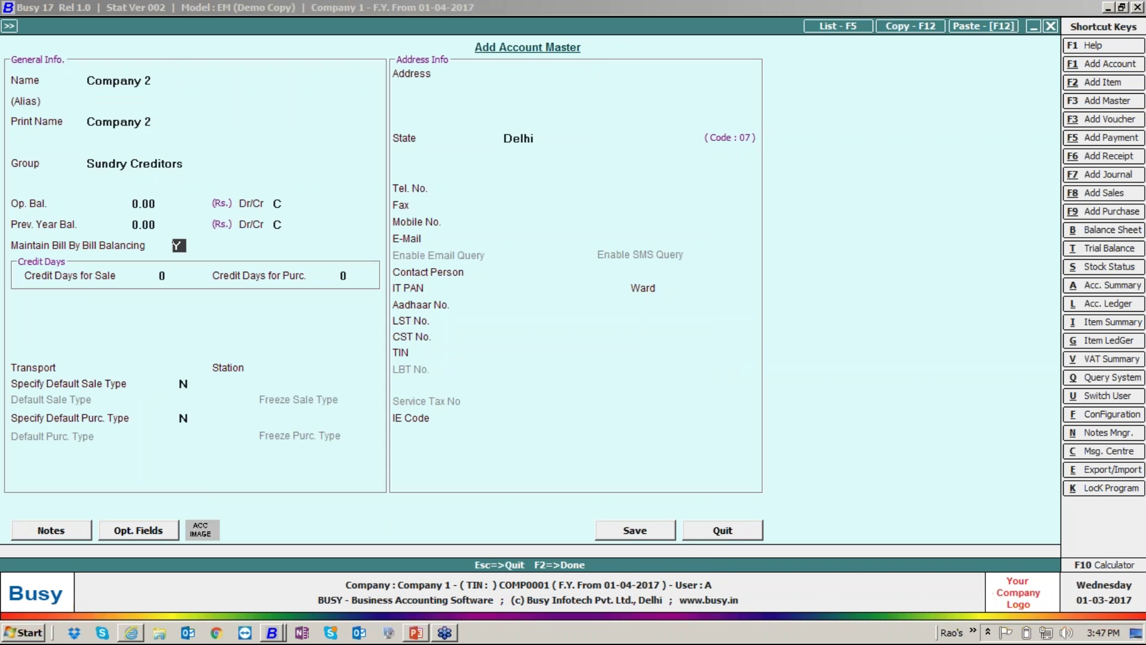
key(F2)
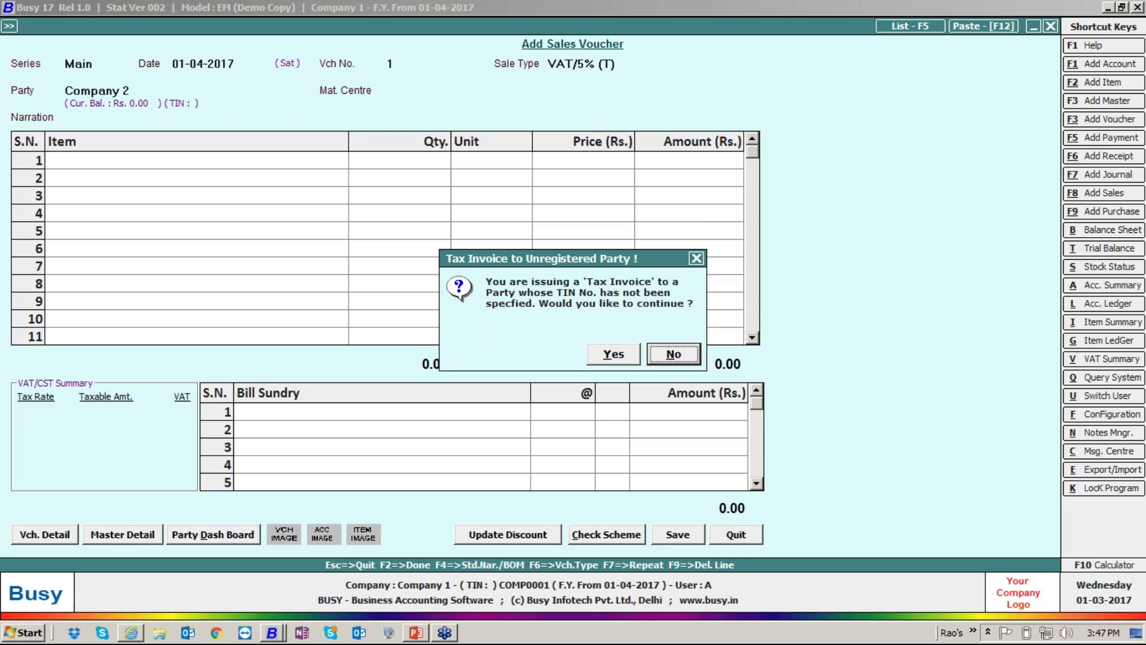
key(y)
key(Return)
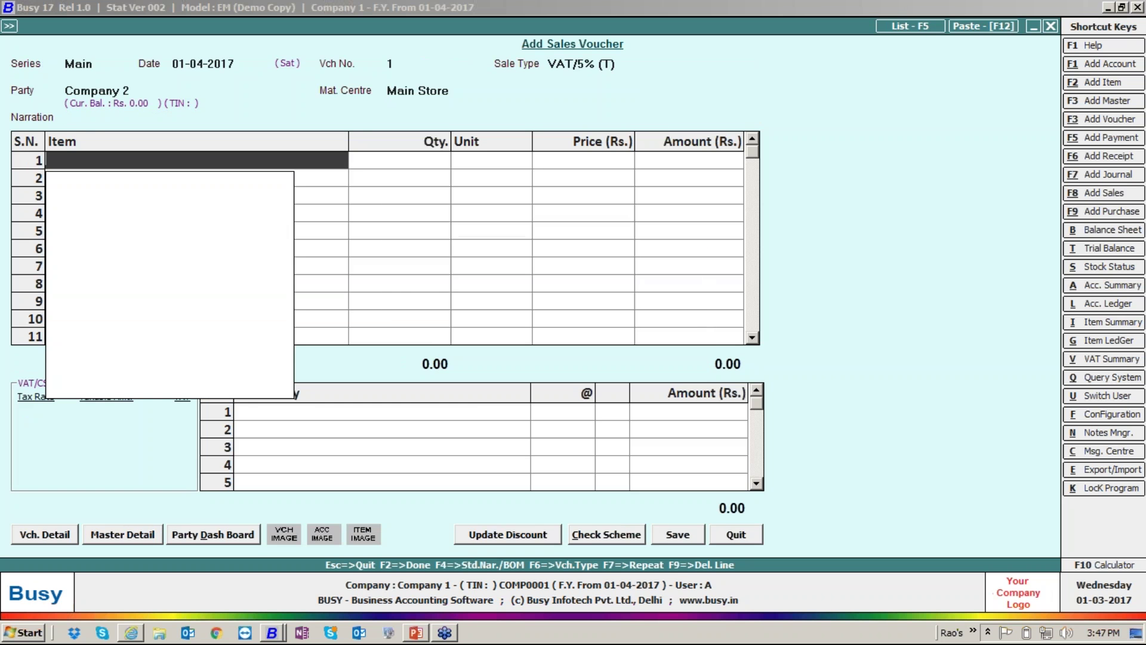
Create and save a new item named Item A in group General with unit Pcs. for the first voucher line
key(F3)
text(ite)
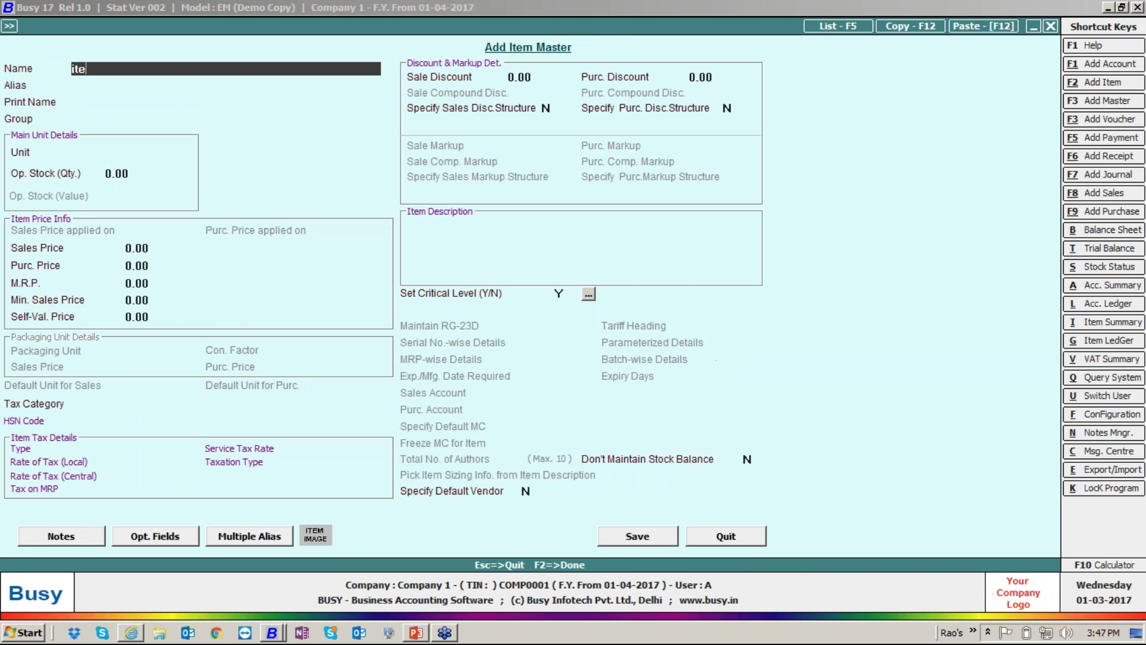
text(m A)
key(Return)
key(Return)
key(Return)
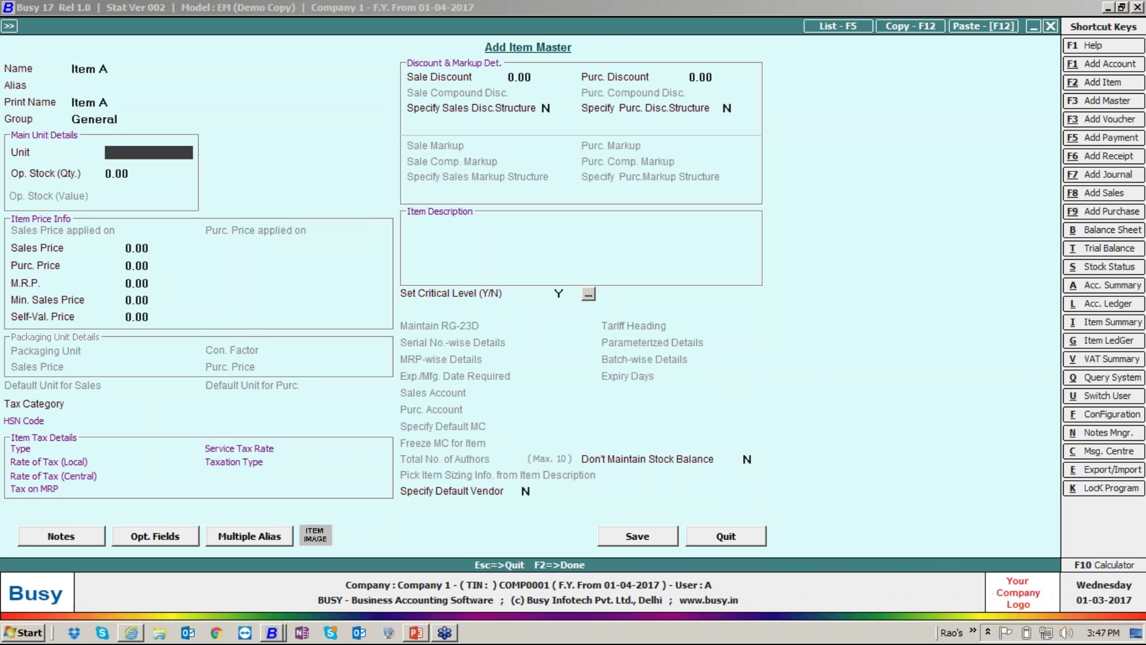
key(Return)
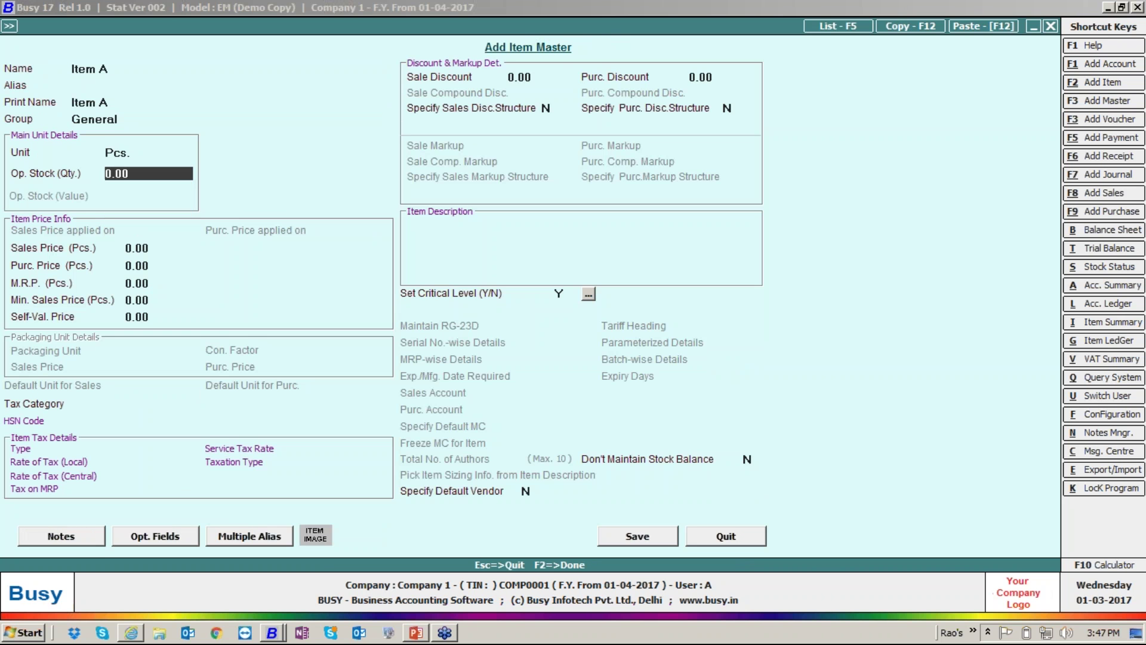
key(F2)
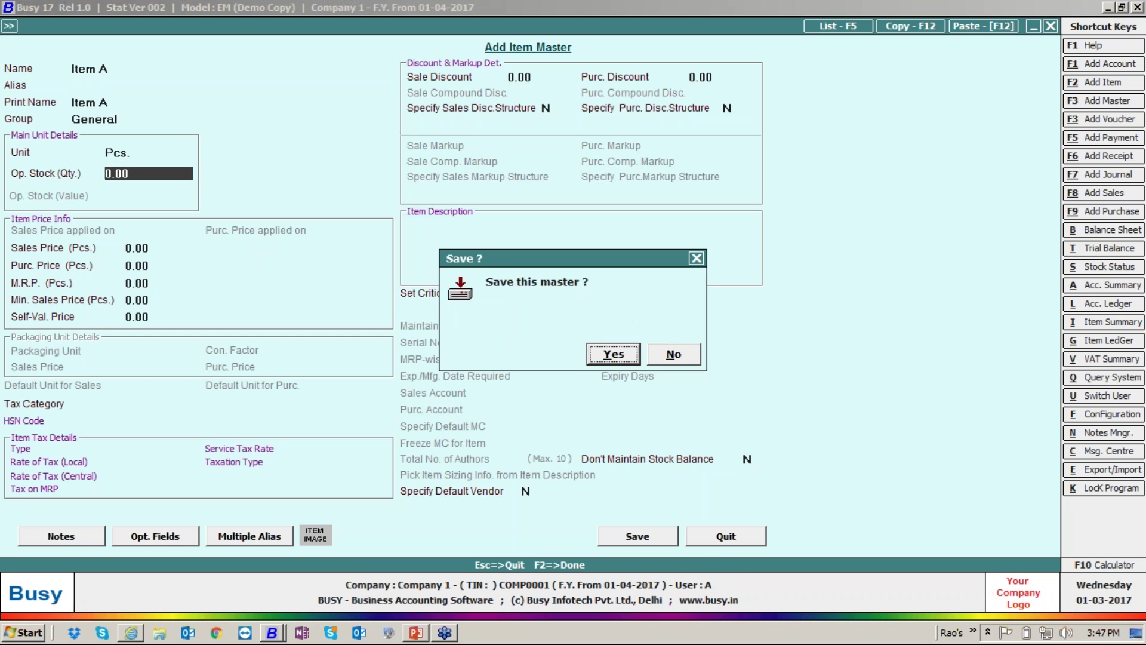
key(Return)
Enter quantity 1 and price 1000 for Item A on the first voucher line
text(1)
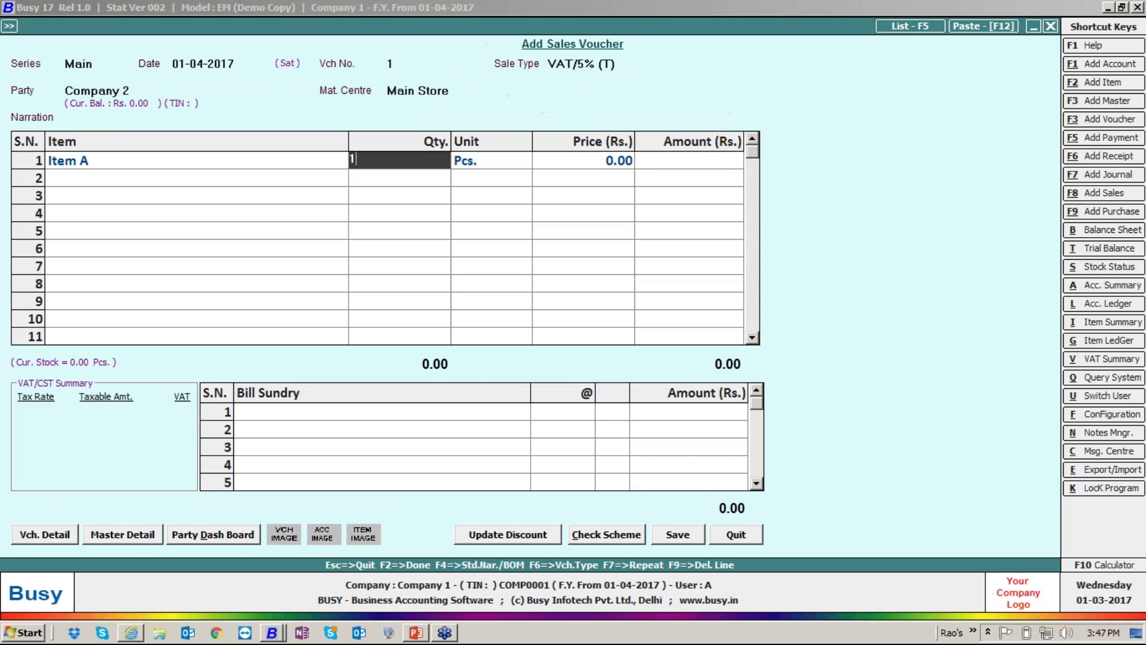
key(Return)
key(Return)
text(10)
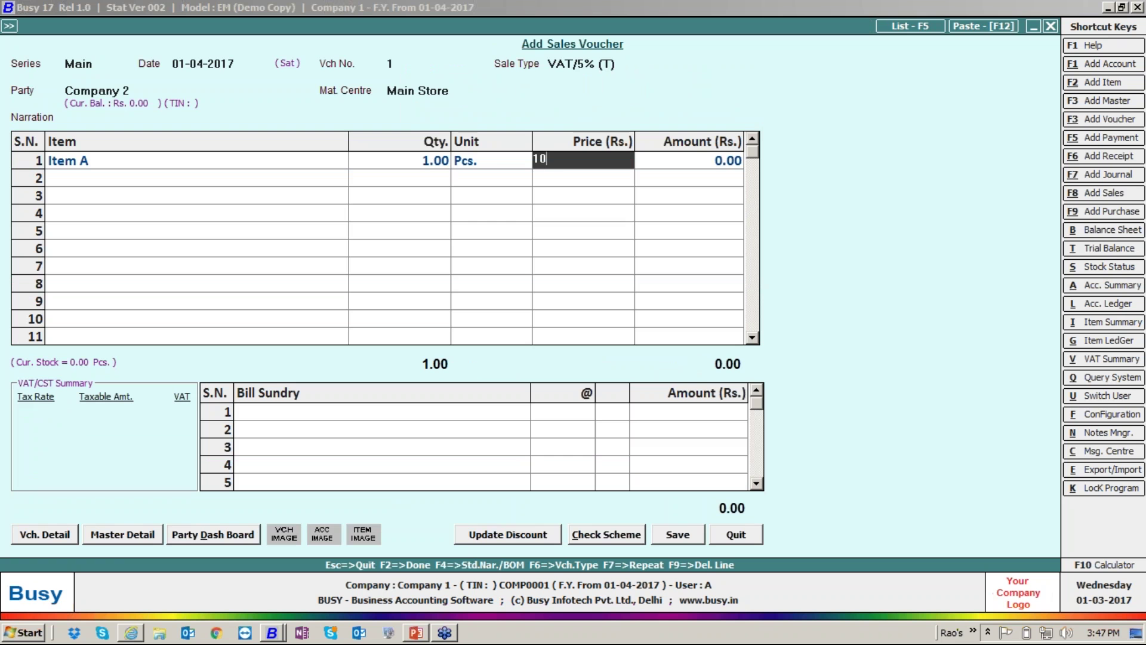
text(00)
key(Return)
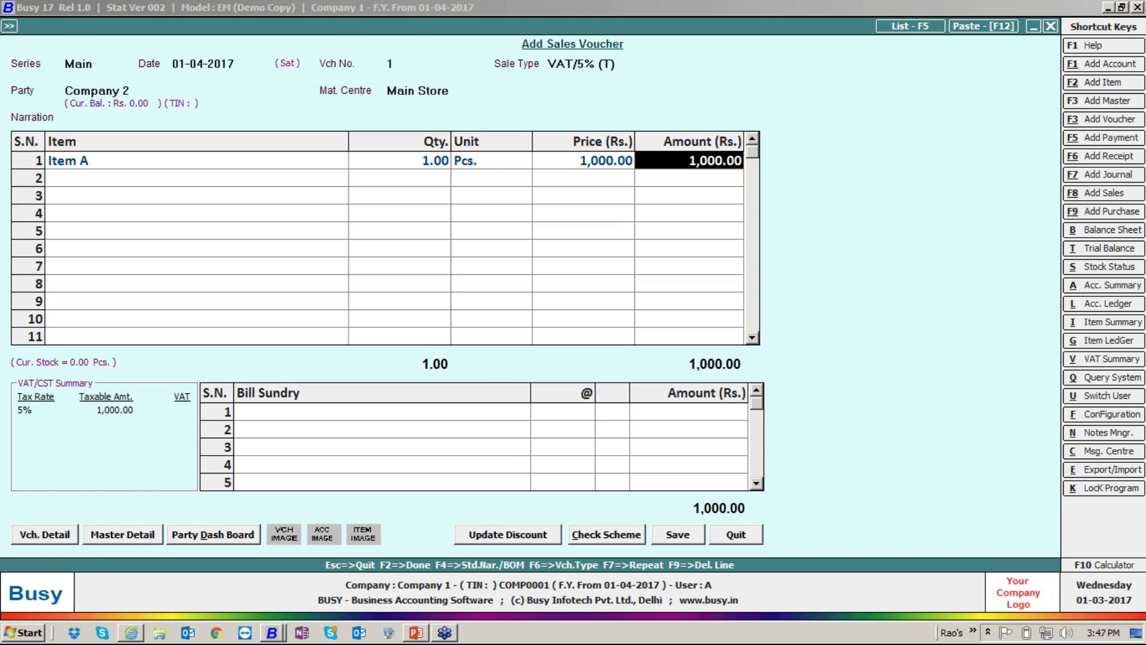
key(Return)
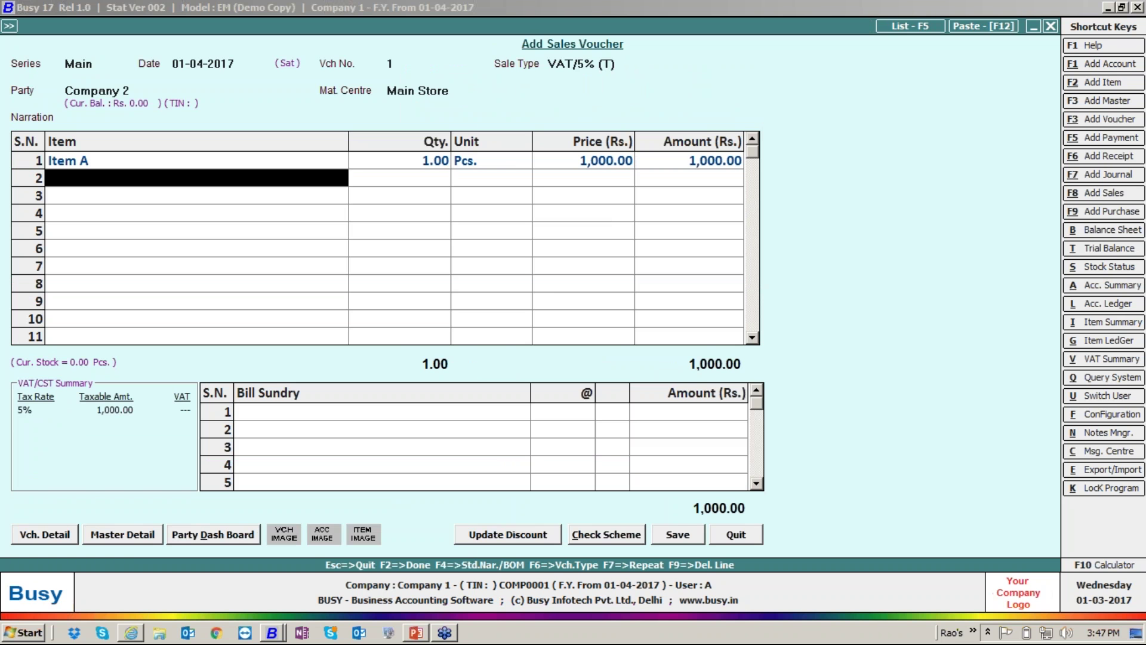
Create and save a new item named Item B in group General with unit Pcs. from the second voucher line
key(alt+F2)
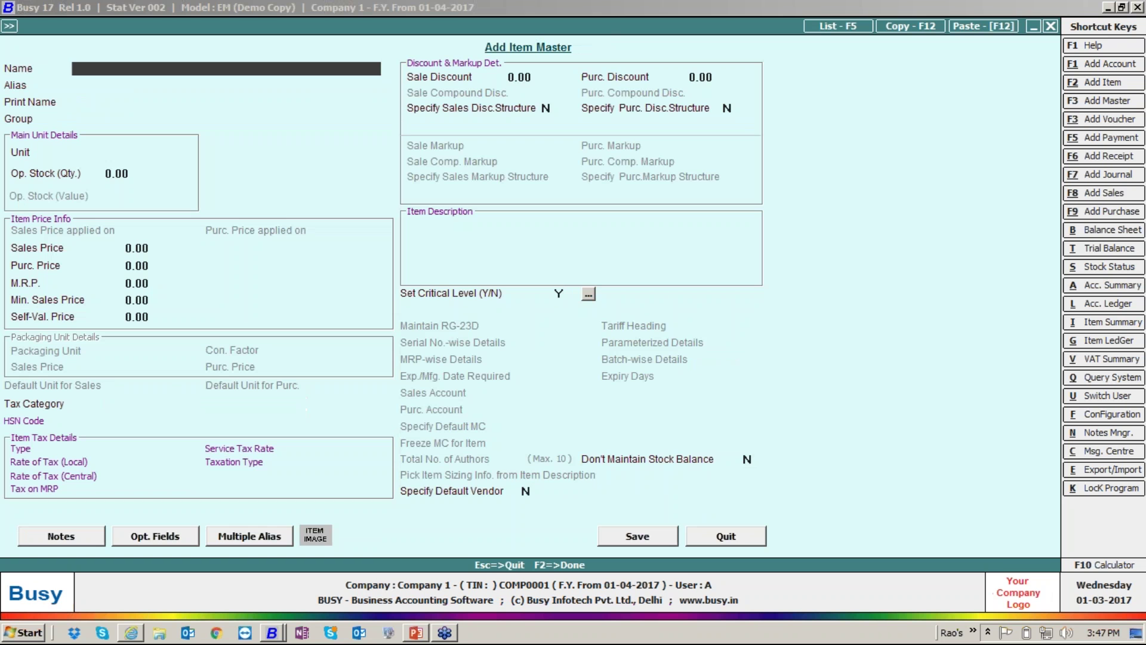
text(item B)
key(Return)
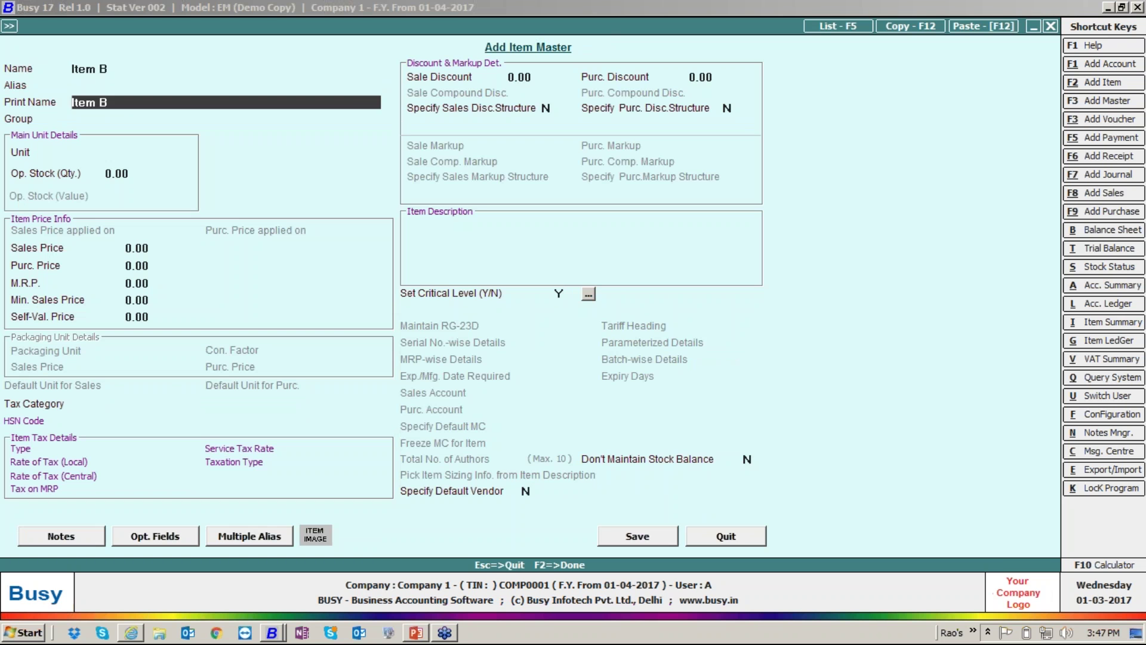
key(Return)
key(Return)
key(Return)
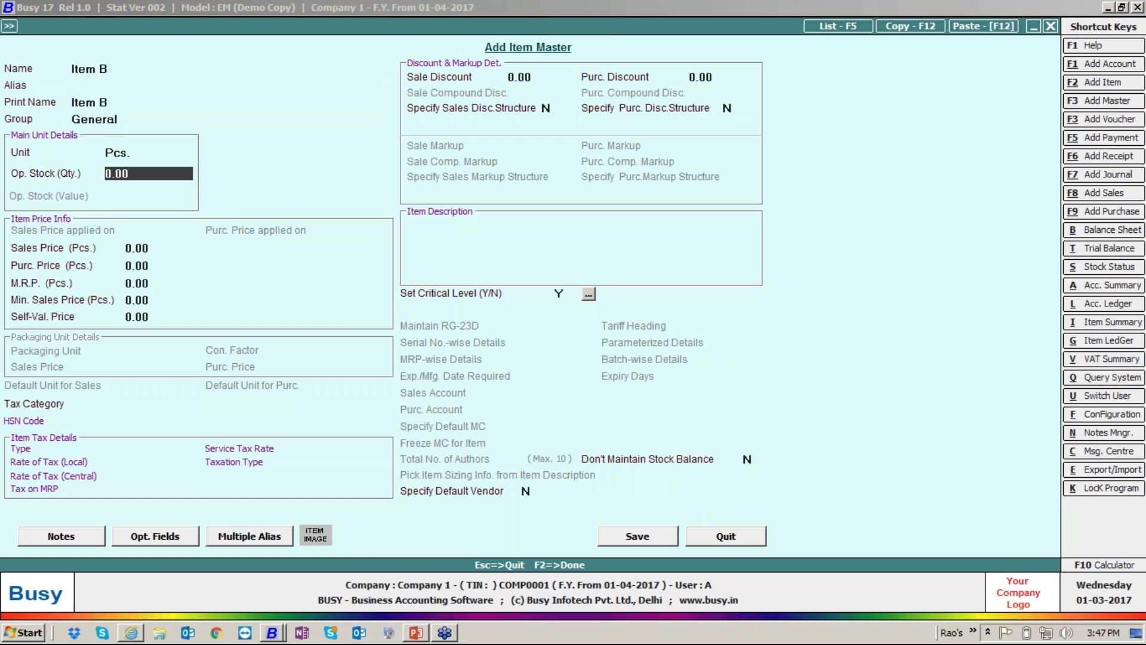
key(F2)
key(Return)
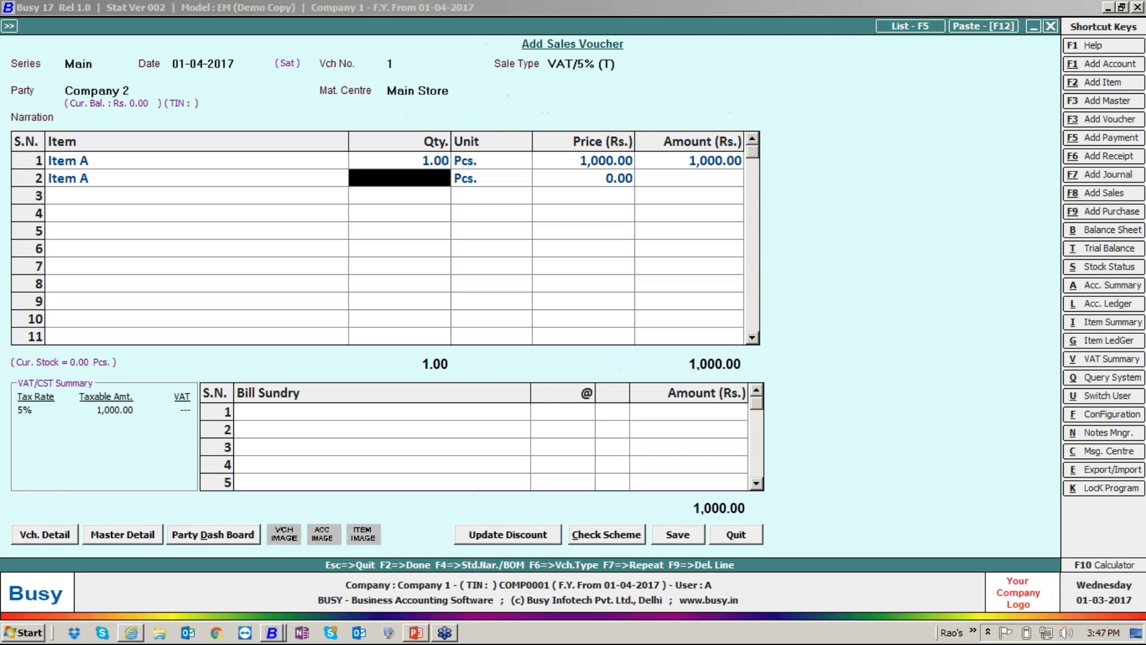
Enter quantity 2 and price 2000 on the second voucher line and finish the item list
text(2)
key(Return)
key(Return)
text(2000)
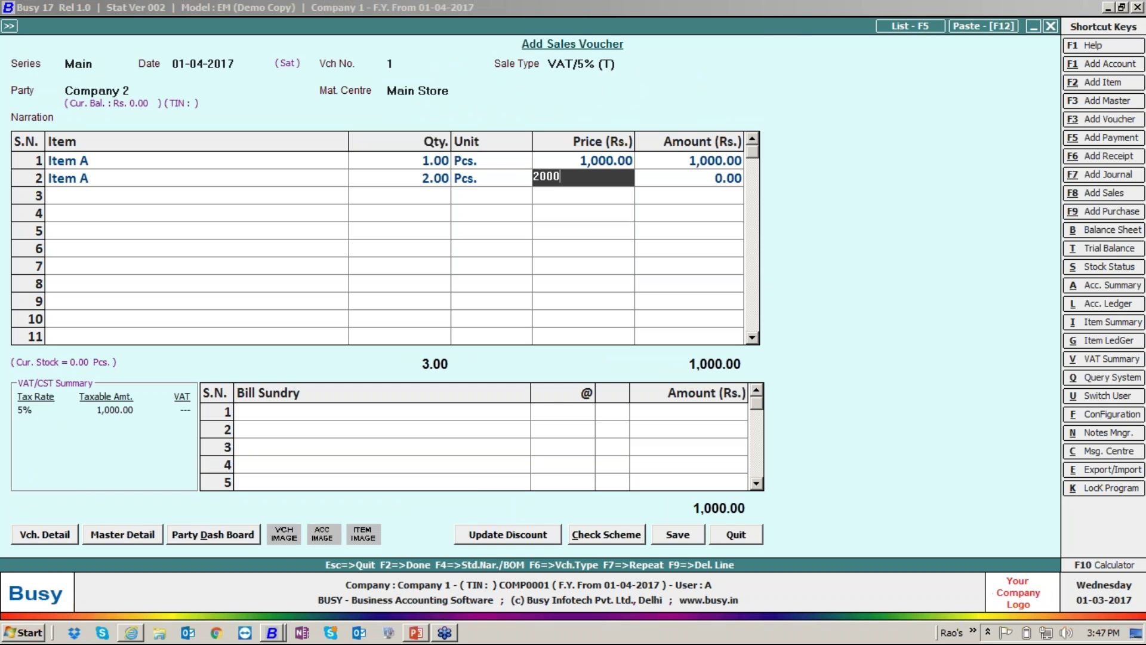
key(Return)
key(Return)
key(Return)
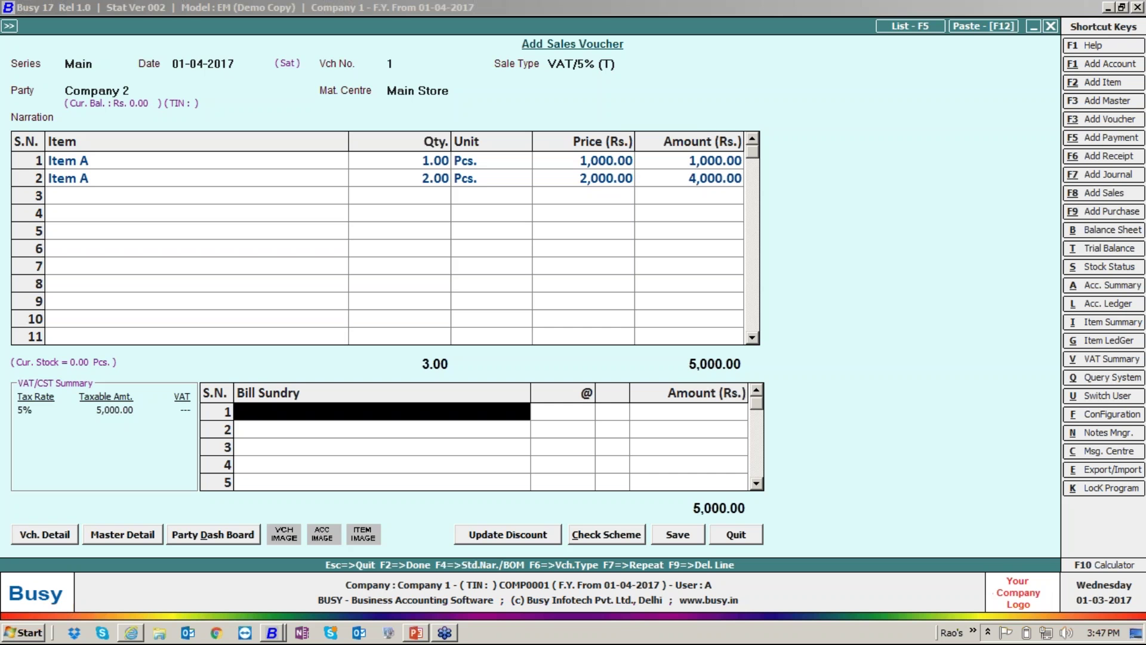
Add the VAT bill sundry at 5% and save the sales voucher, allowing Item A's stock to go negative
text(vat)
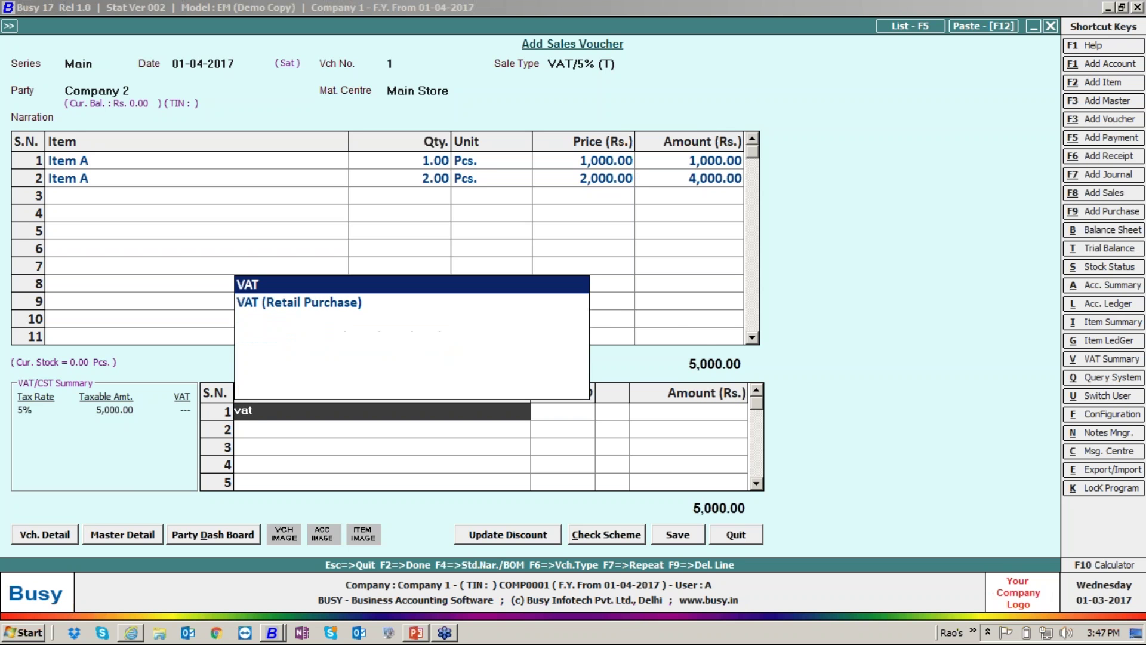
key(Return)
key(F2)
key(Left)
key(Return)
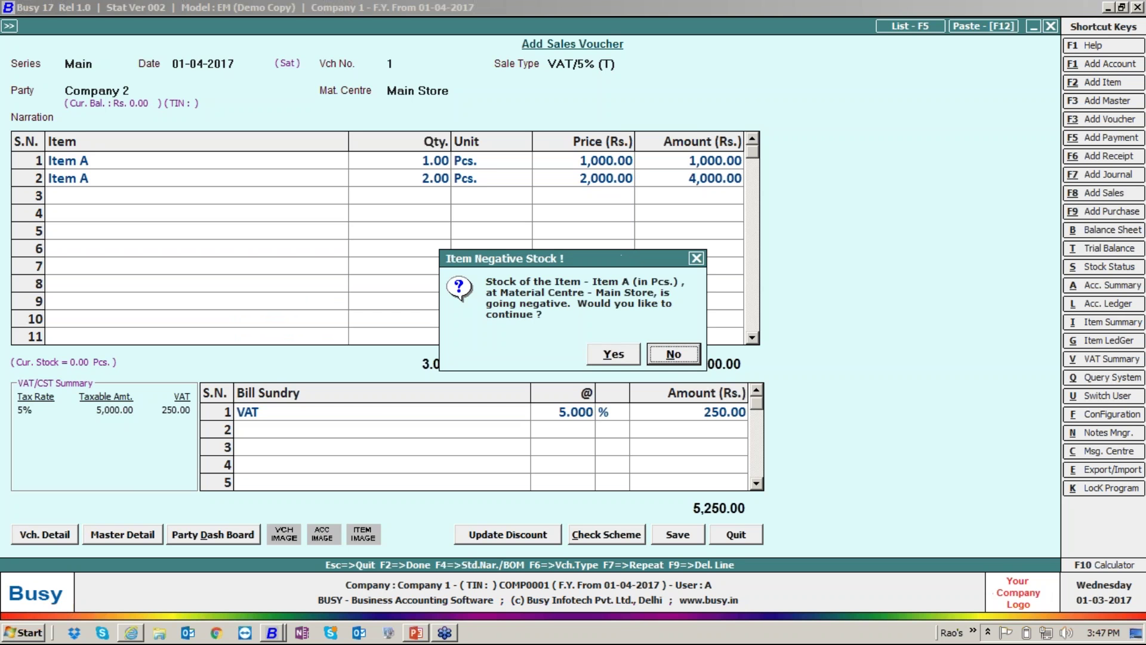
key(Left)
key(Return)
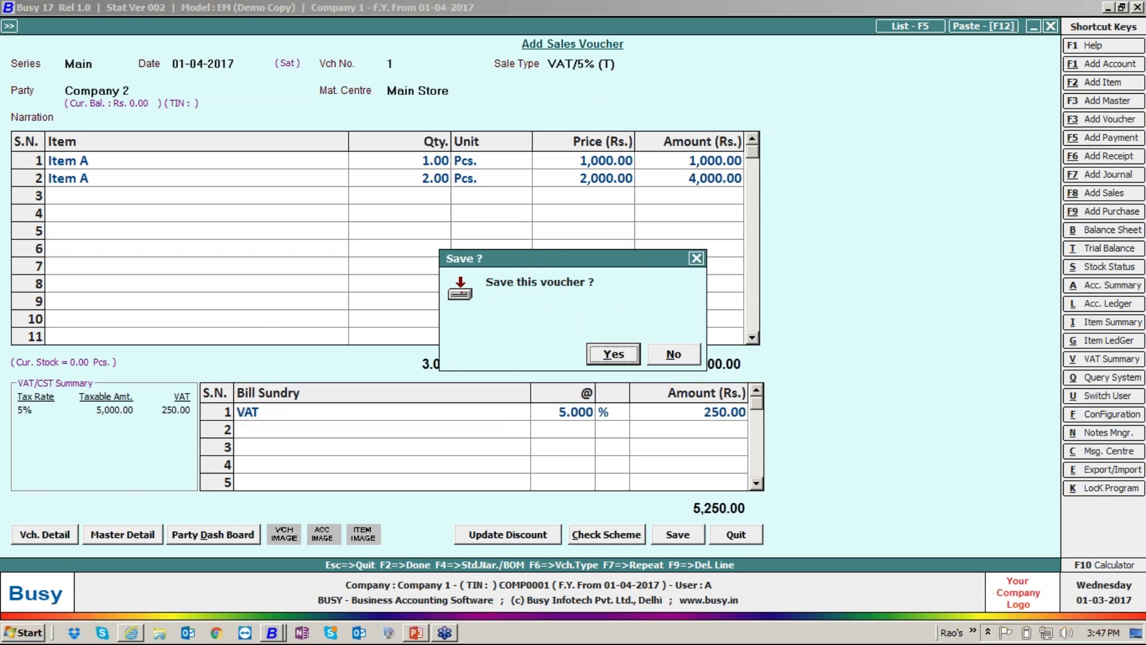
key(Return)
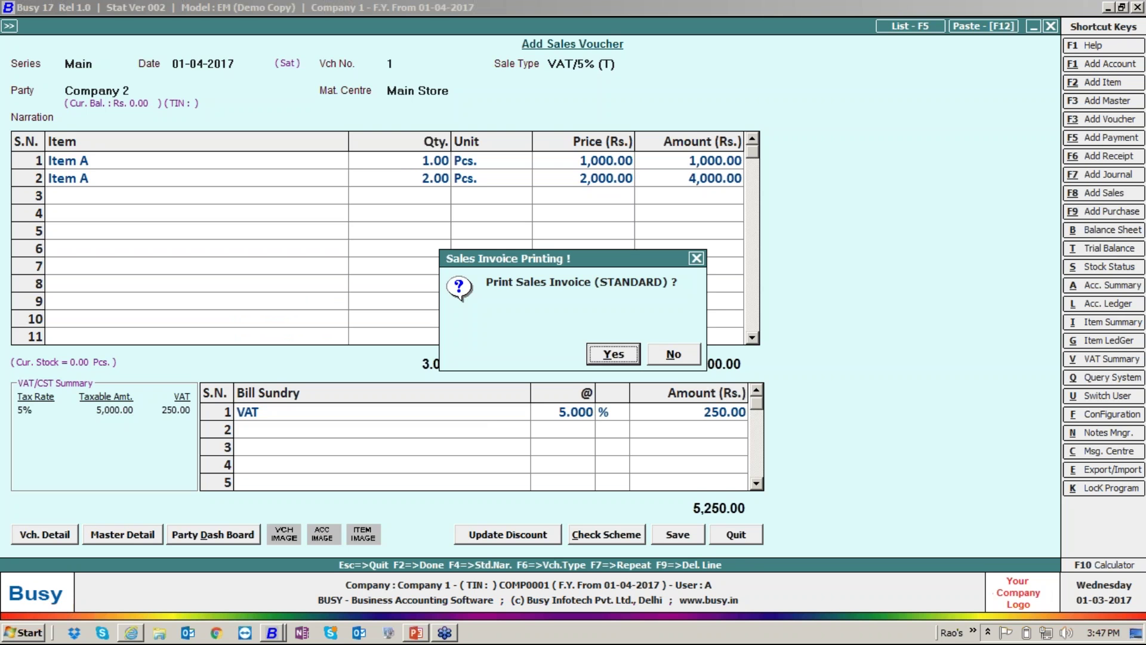
Start exporting the sales invoice in STANDARD format and save its invoice configuration with the default settings
key(n)
key(Return)
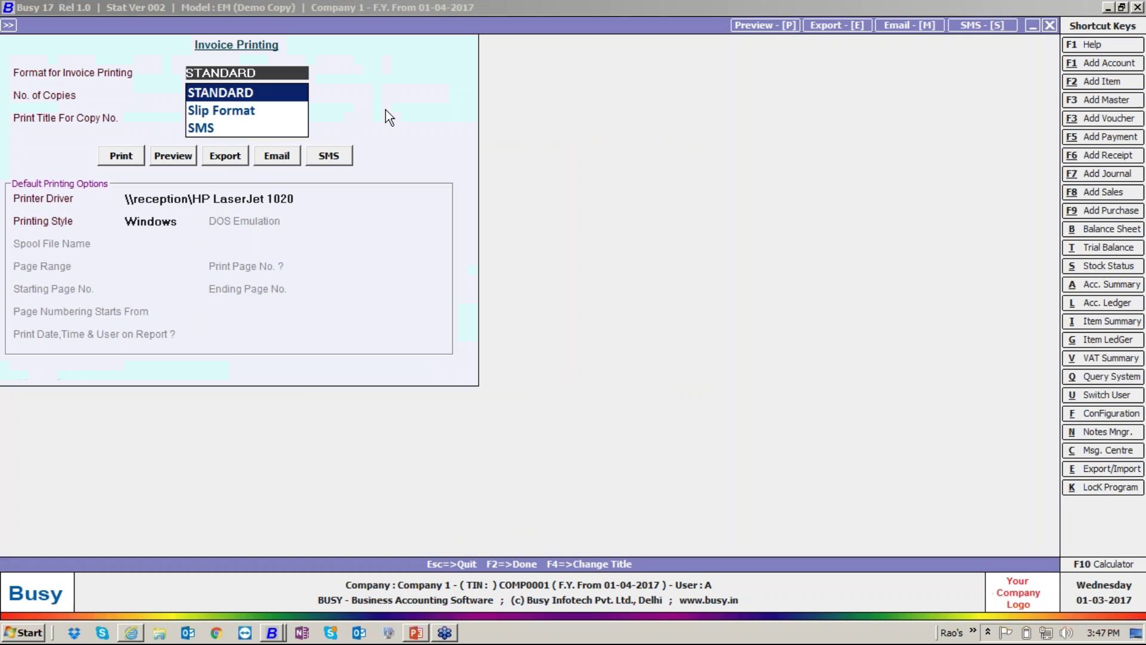
click(224, 155)
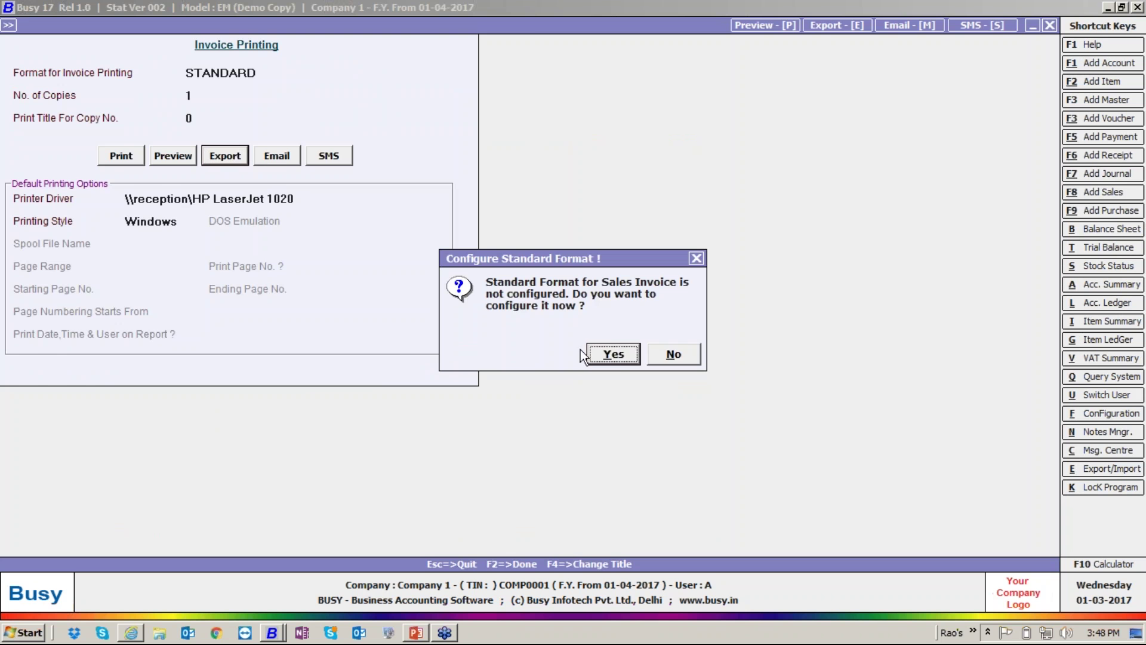
click(615, 358)
click(751, 476)
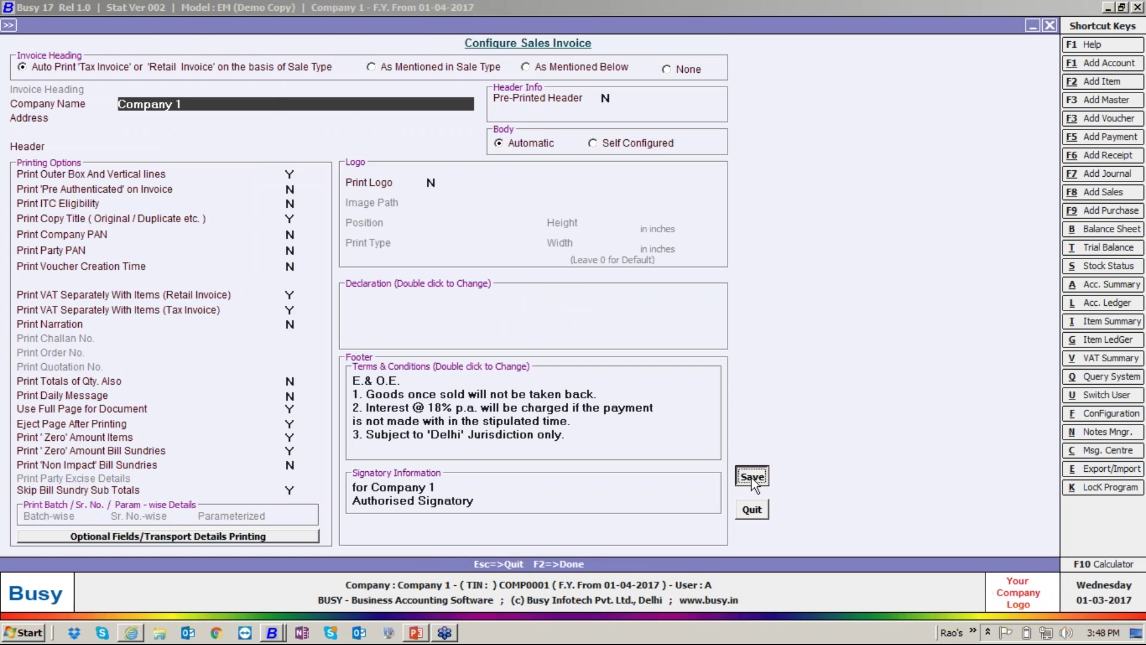
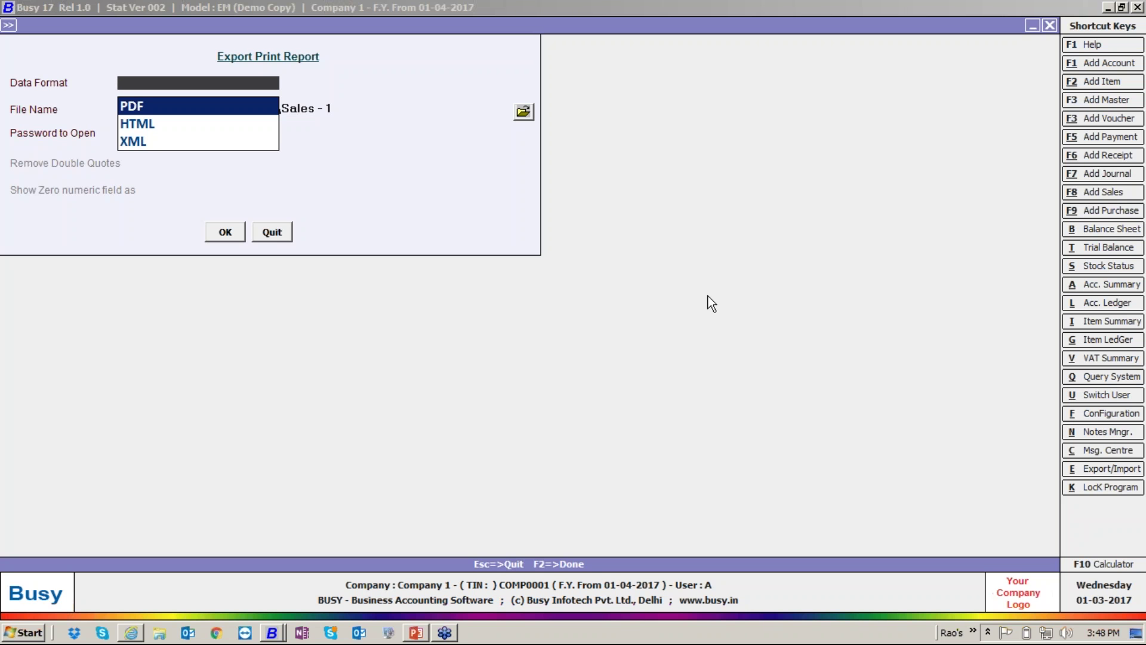
Export the sales invoice as an XML file named Sales - 1 to the Desktop and acknowledge the export
click(138, 144)
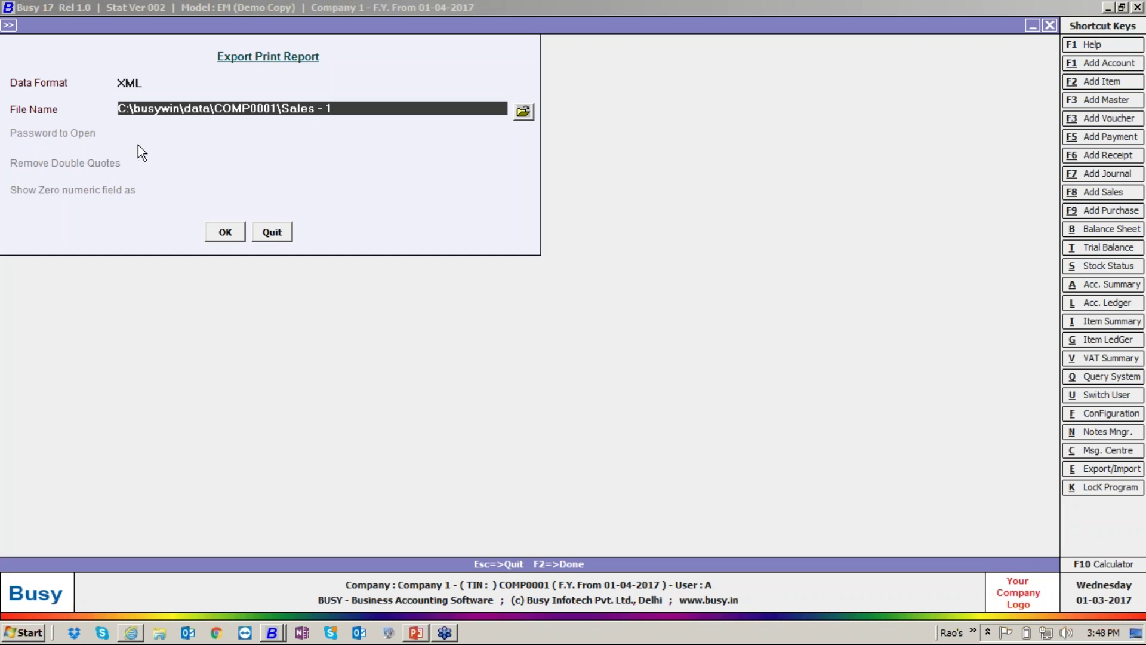
click(514, 116)
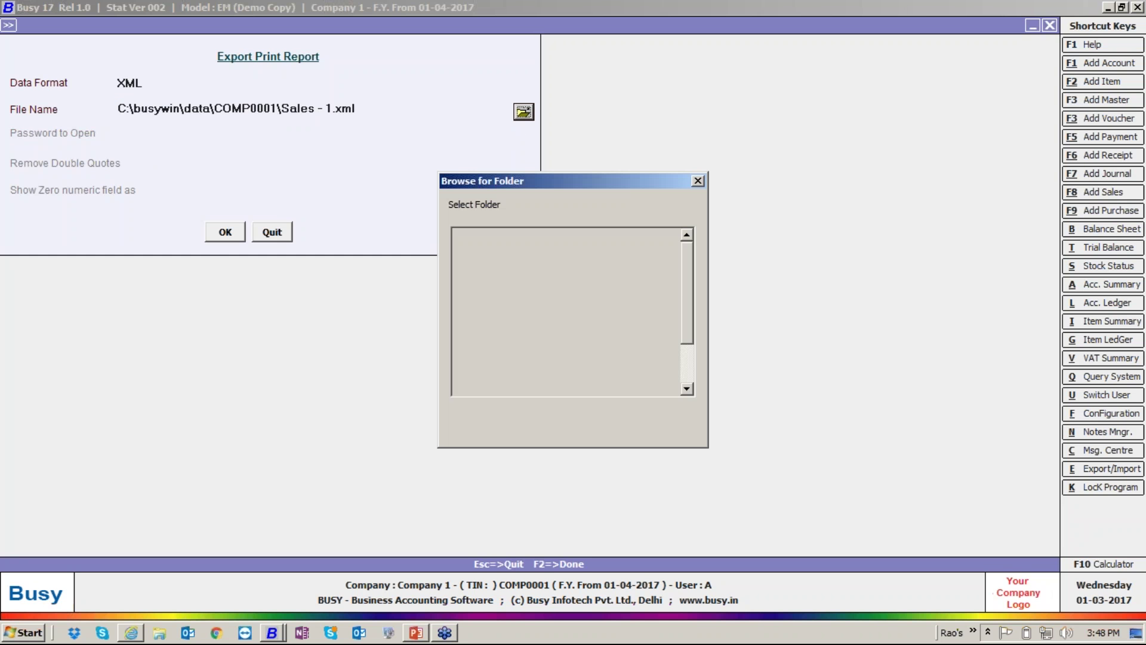
click(485, 234)
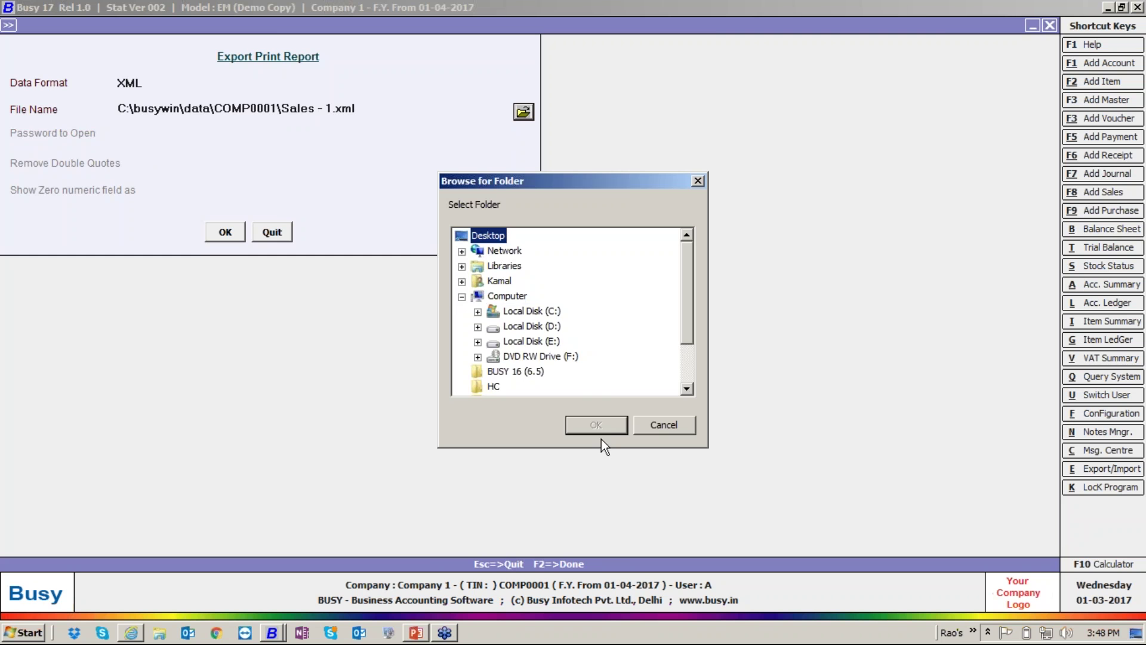
click(602, 421)
click(227, 230)
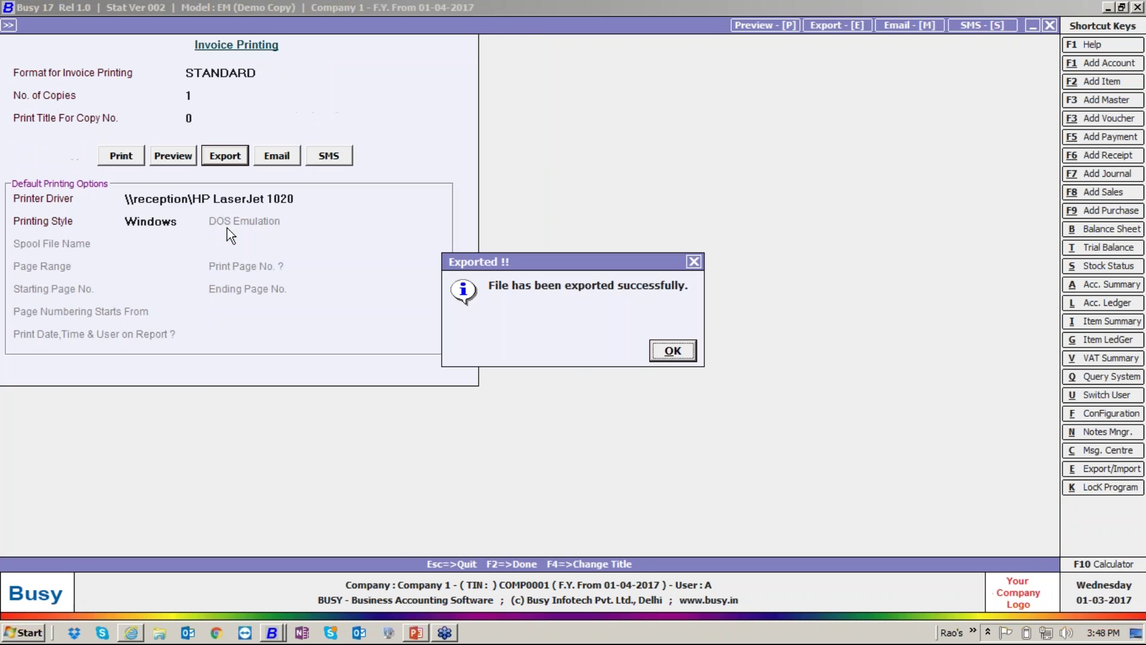
click(671, 352)
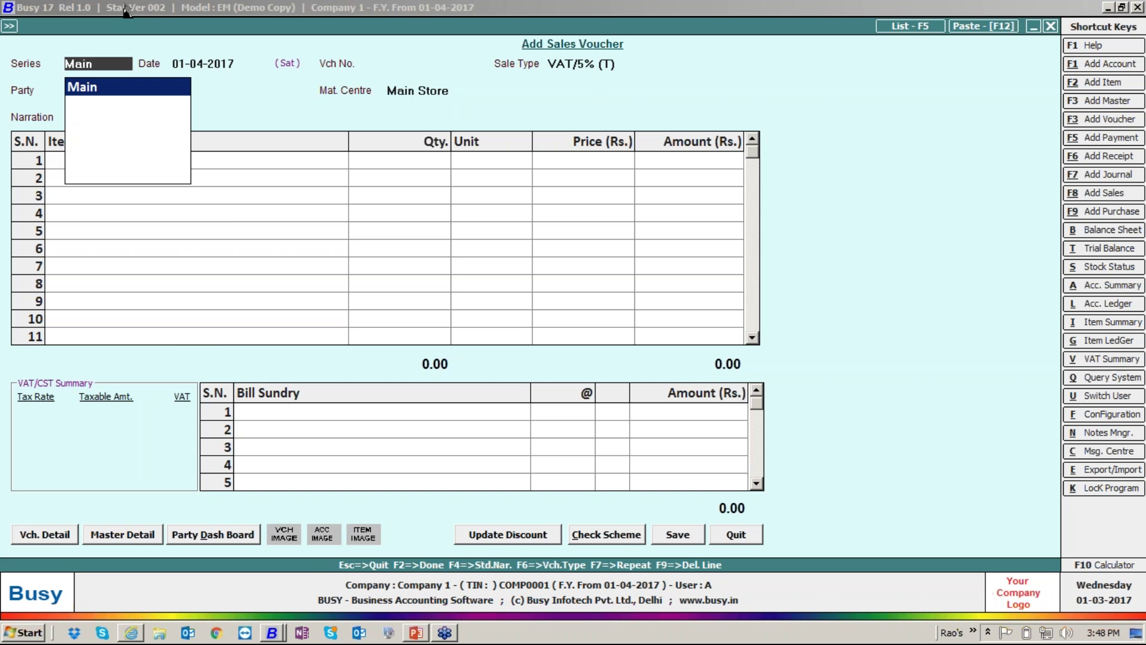
Close the blank sales voucher, move the exported Sales - 1 file to an empty area of the desktop, and open it
key(Escape)
key(Escape)
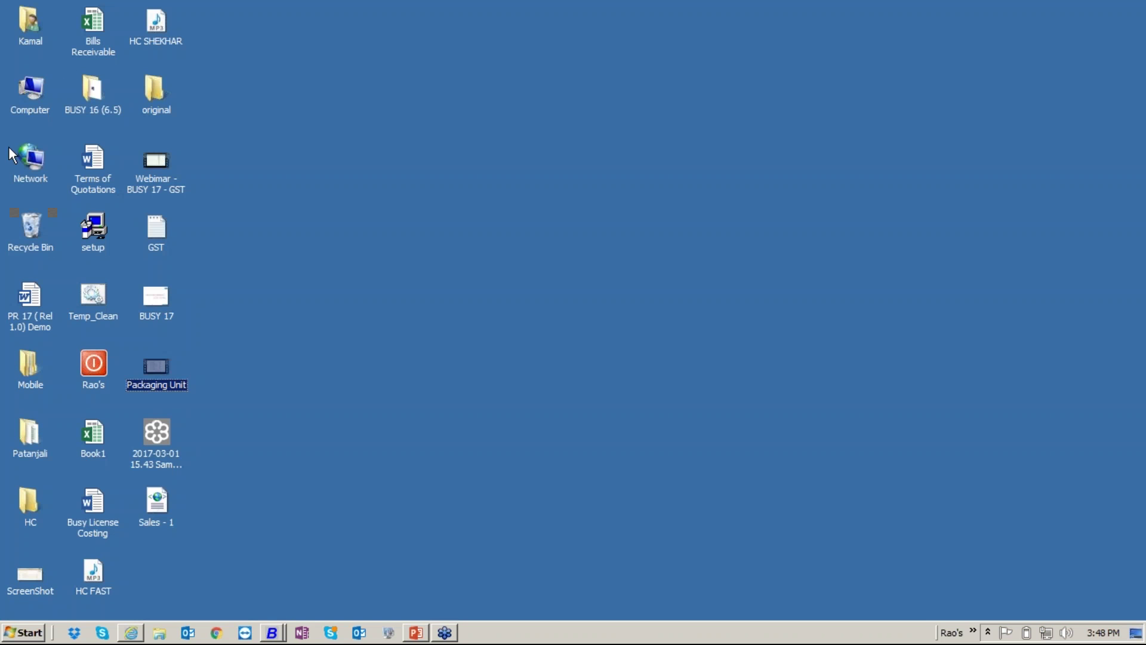
drag(159, 508, 410, 165)
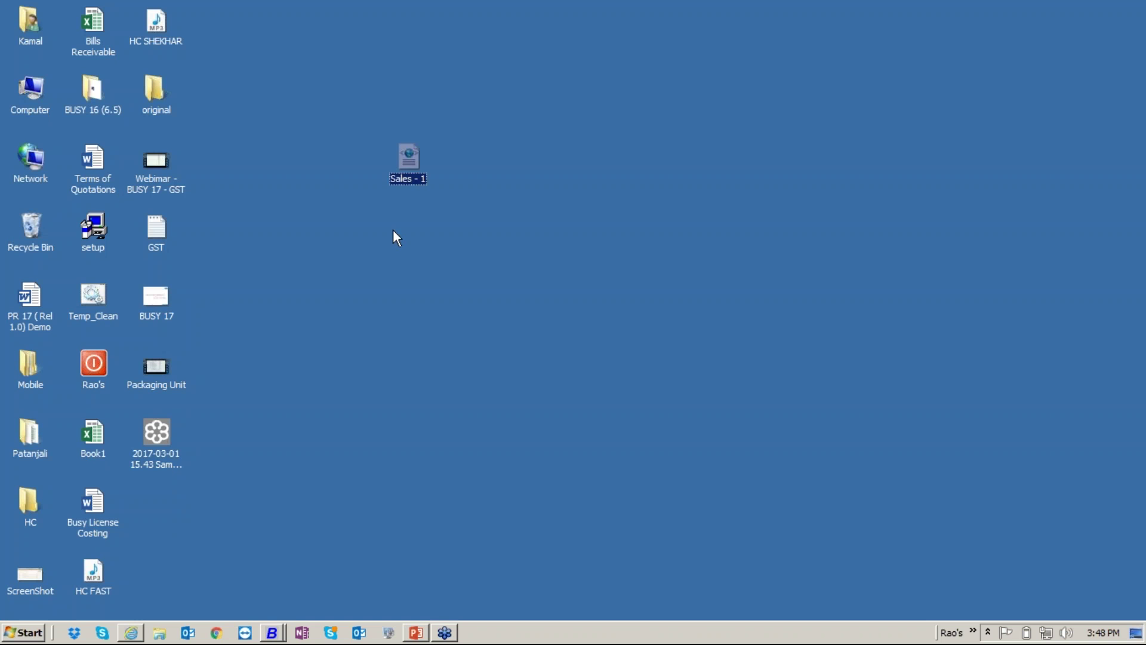
double_click(410, 160)
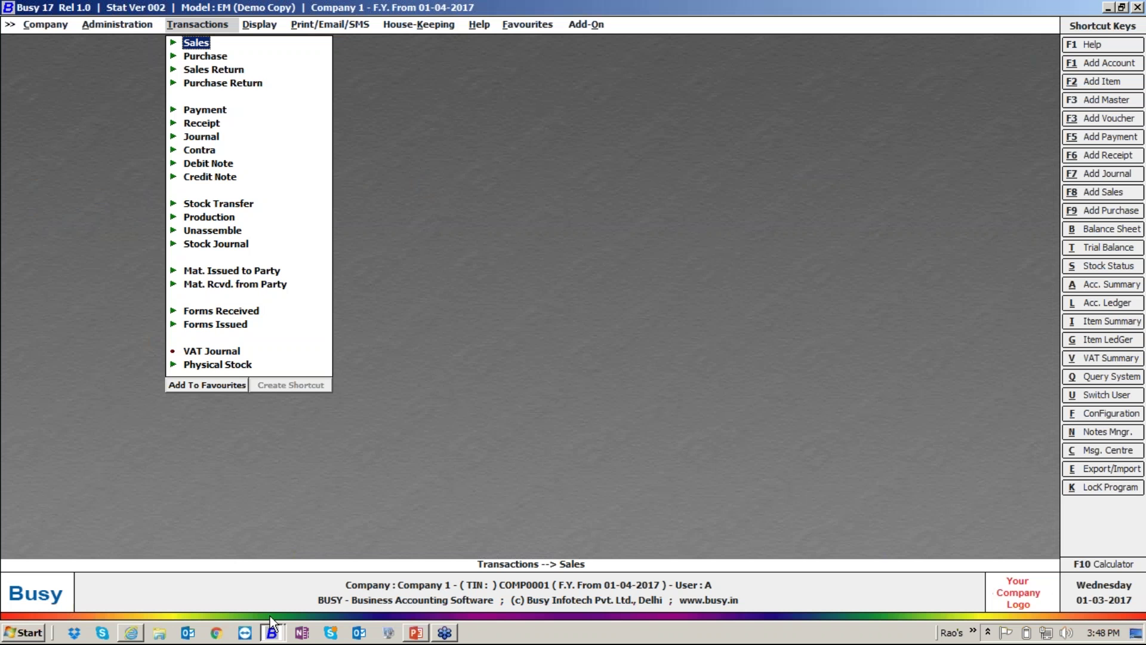
Switch to the Company 2 window and open a blank form for adding an item master
mouse_move(271, 631)
click(310, 589)
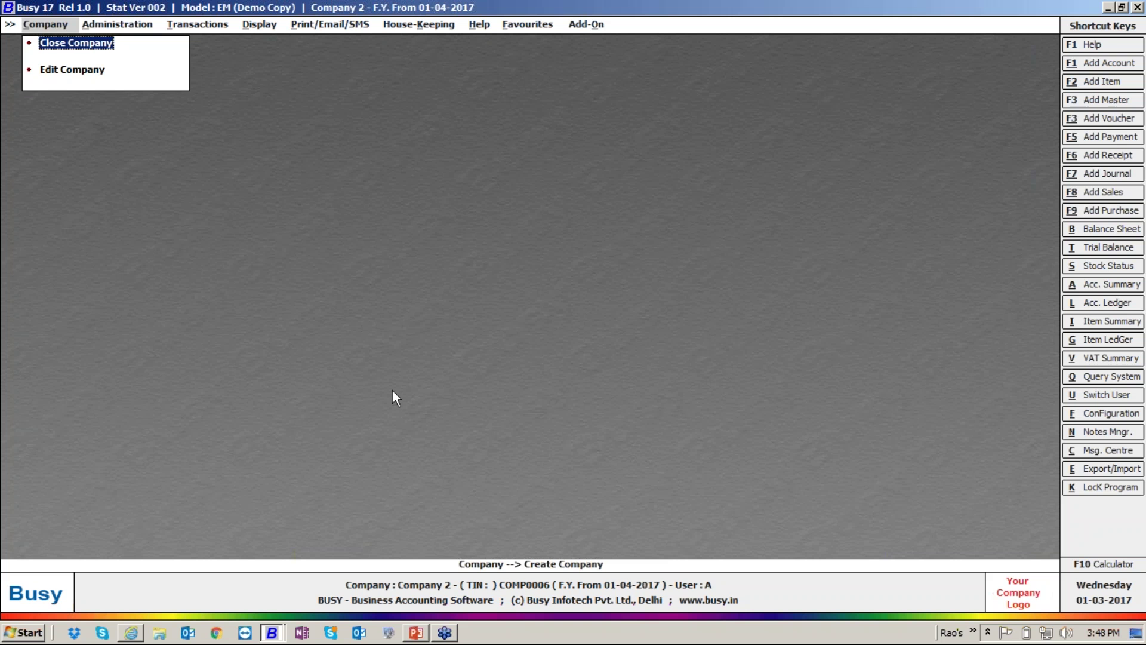
key(Right)
key(Right)
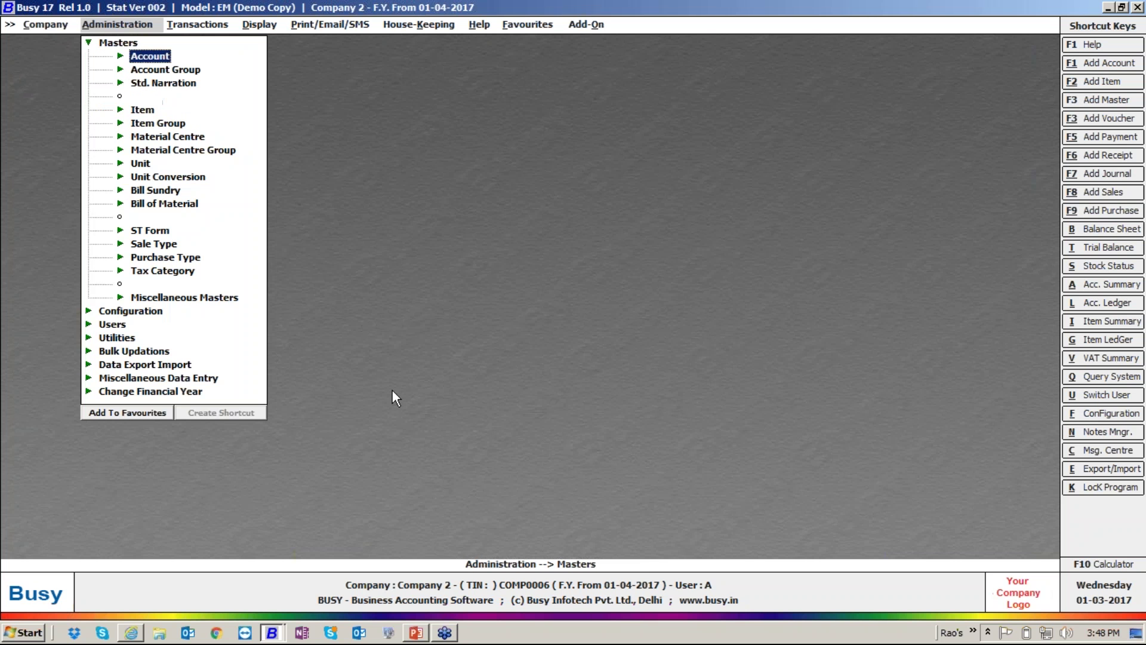
key(Down)
key(Right)
key(Return)
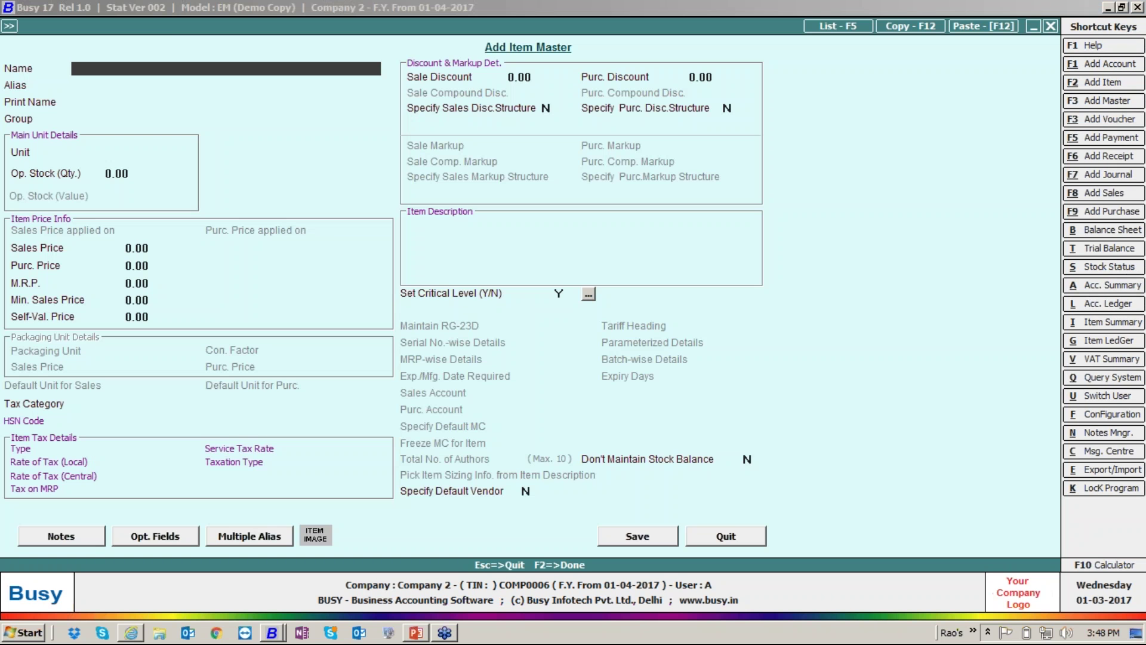
Create and save Item A in group General with unit Pcs., and leave the item form
text(Item A)
key(Return)
key(Return)
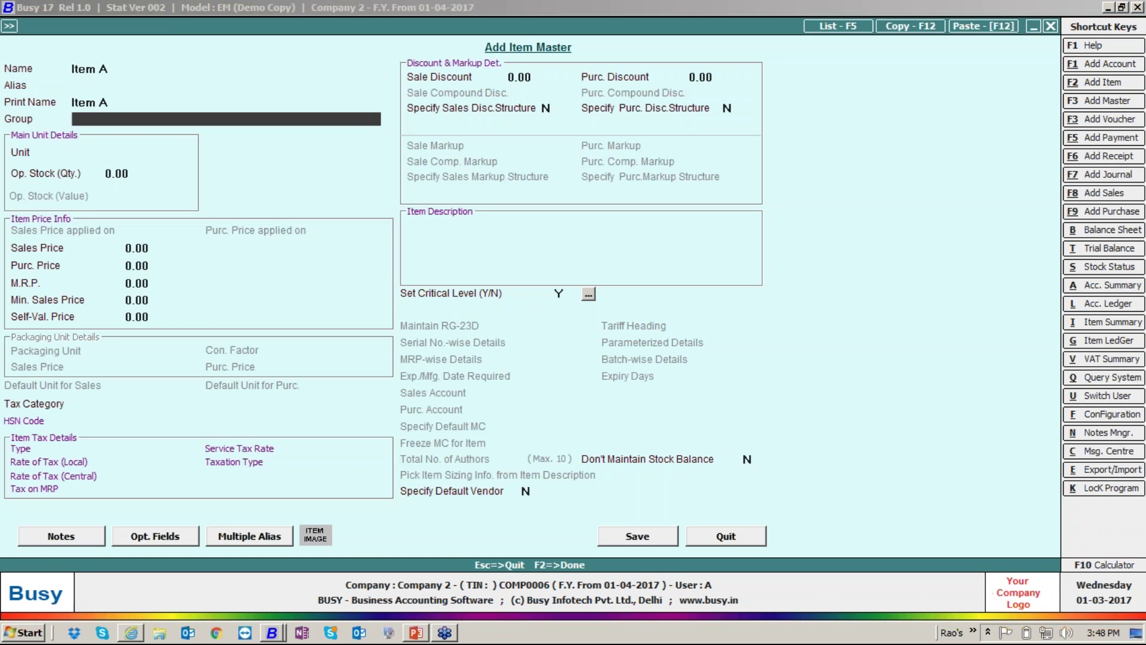
key(Return)
text(p)
key(Return)
key(F2)
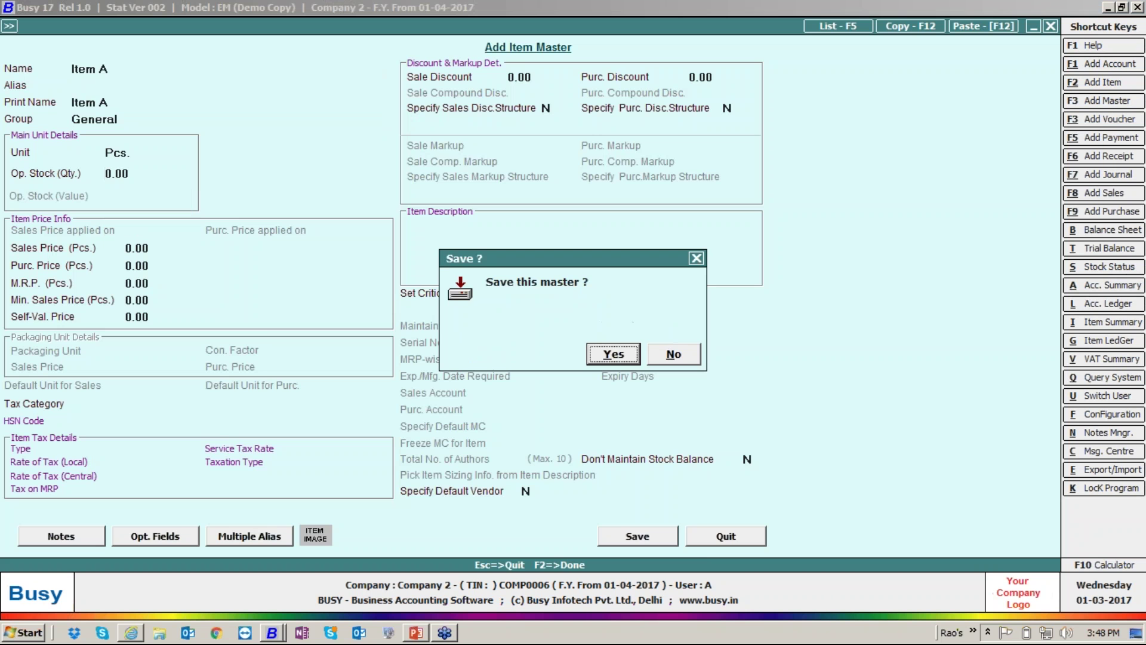
key(Return)
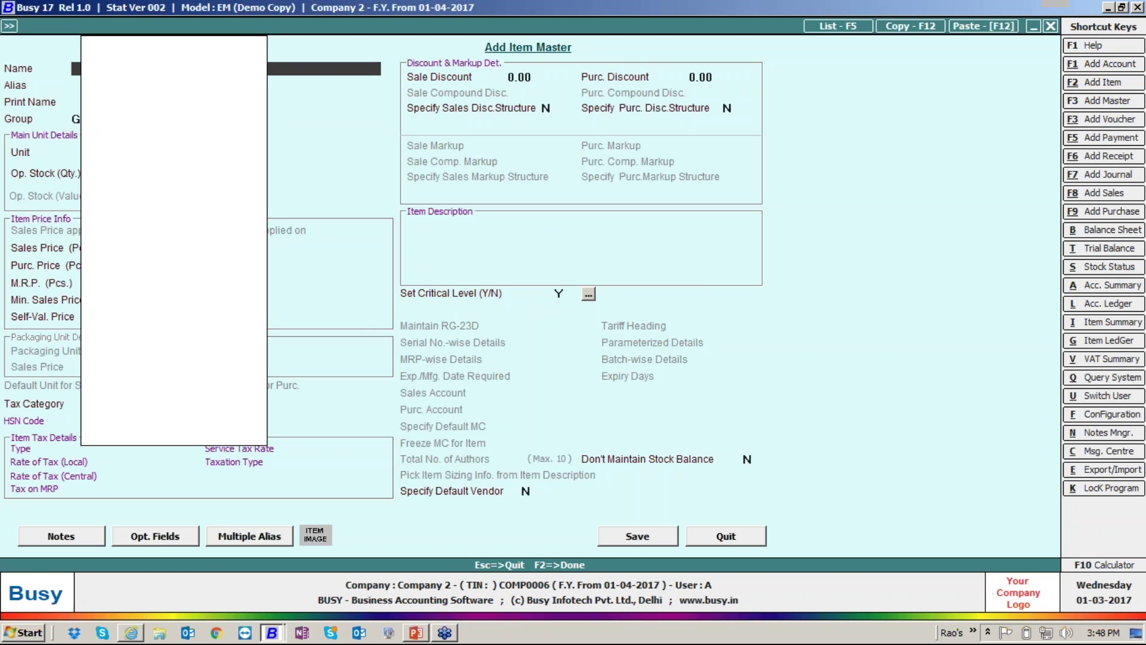
key(Escape)
key(Escape)
Add a purchase voucher in series Main dated 01-04-2017 with voucher number 1 and purchase type VAT/5% (T)
key(Right)
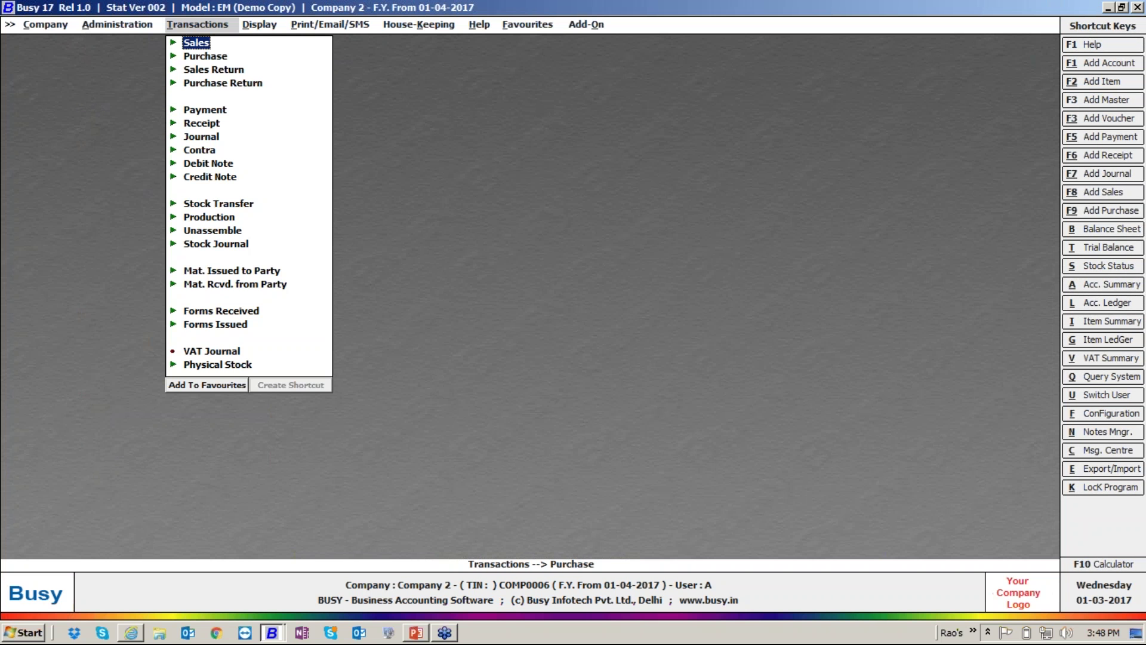
key(Down)
key(Return)
key(Return)
key(Return)
key(Return)
key(Return)
key(Up)
text(vat 5)
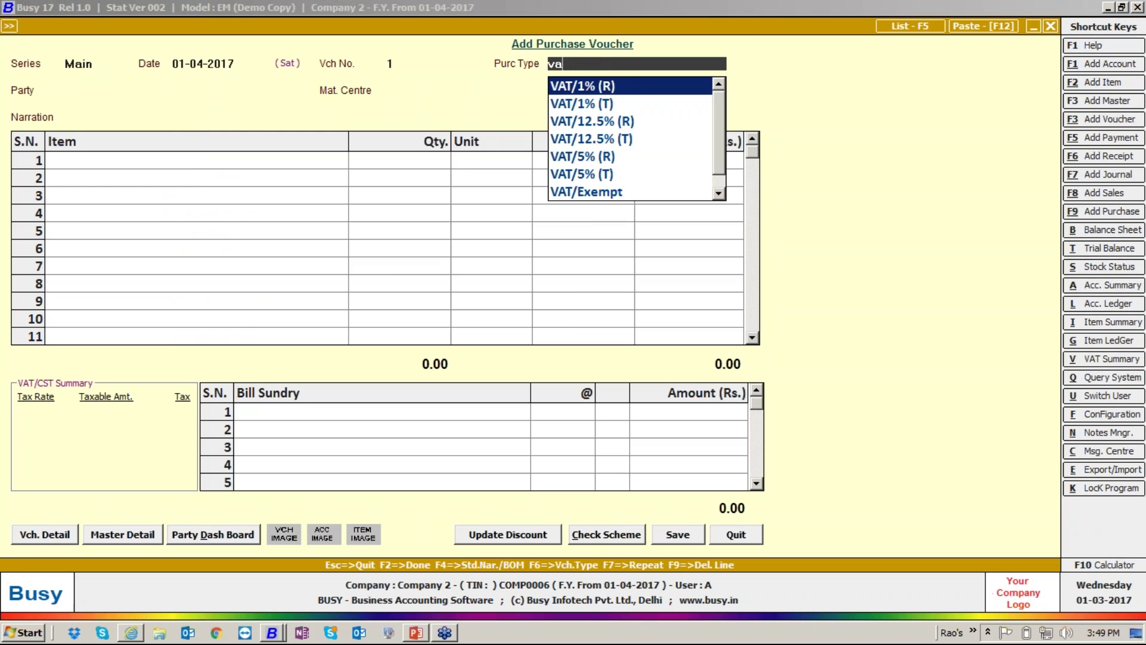
key(Down)
key(Down)
key(Down)
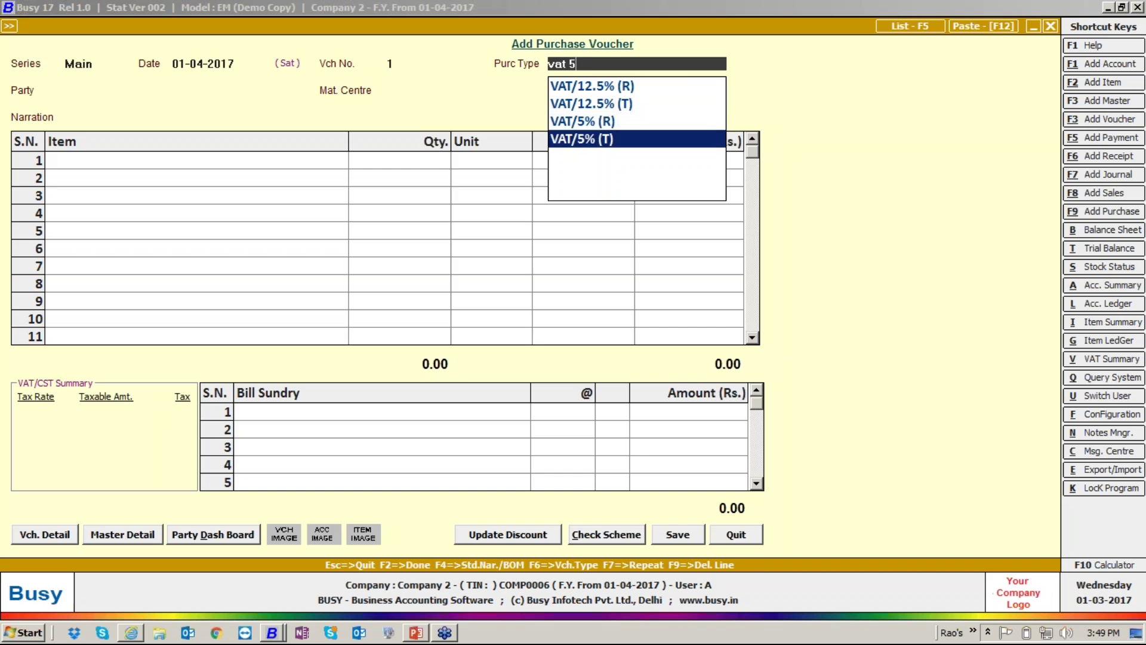
key(Return)
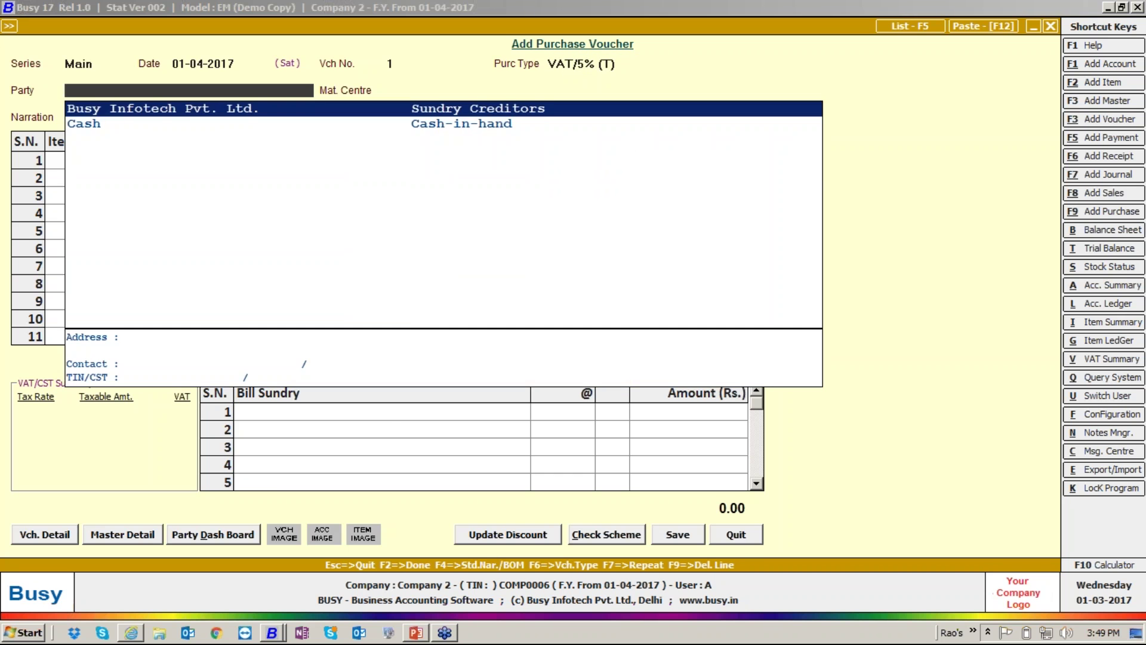
key(alt+F1)
text(com)
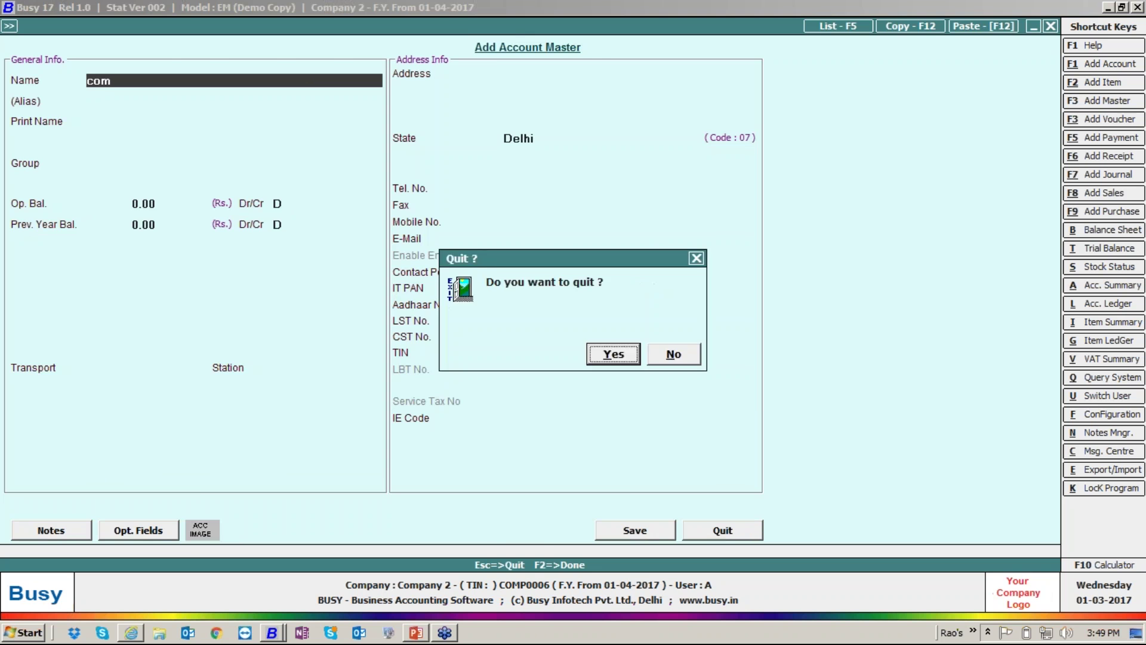
key(Escape)
key(Return)
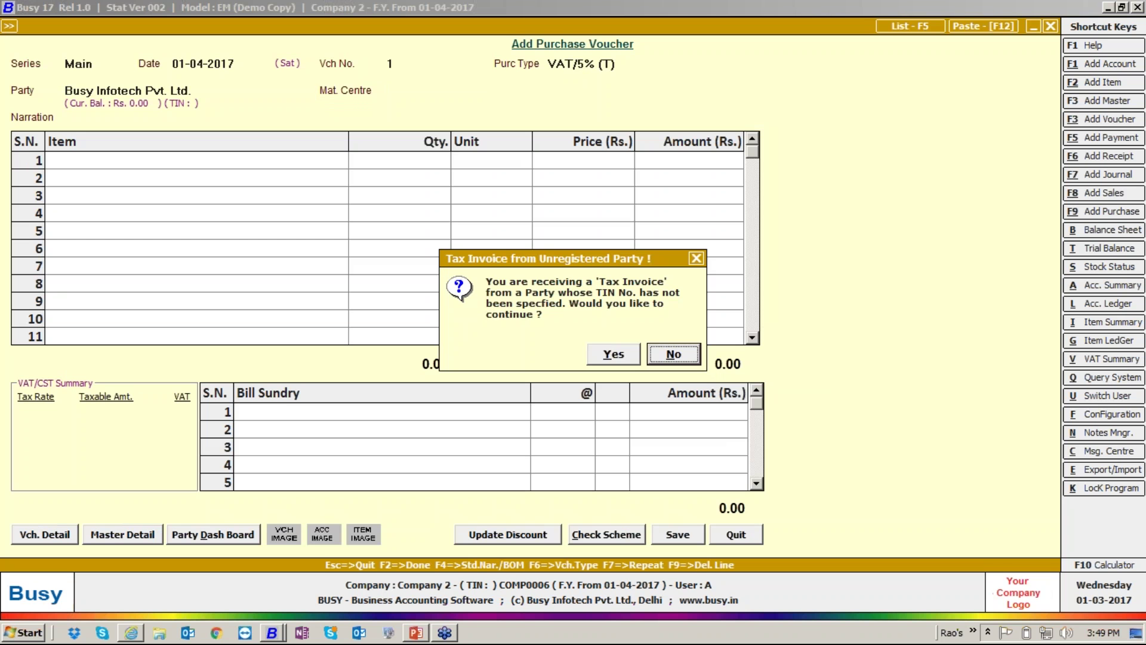
Choose Busy Infotech Pvt. Ltd. as the party, continue without its TIN number, and set the material centre to Main Store
key(Return)
key(Return)
key(Left)
key(Return)
key(Return)
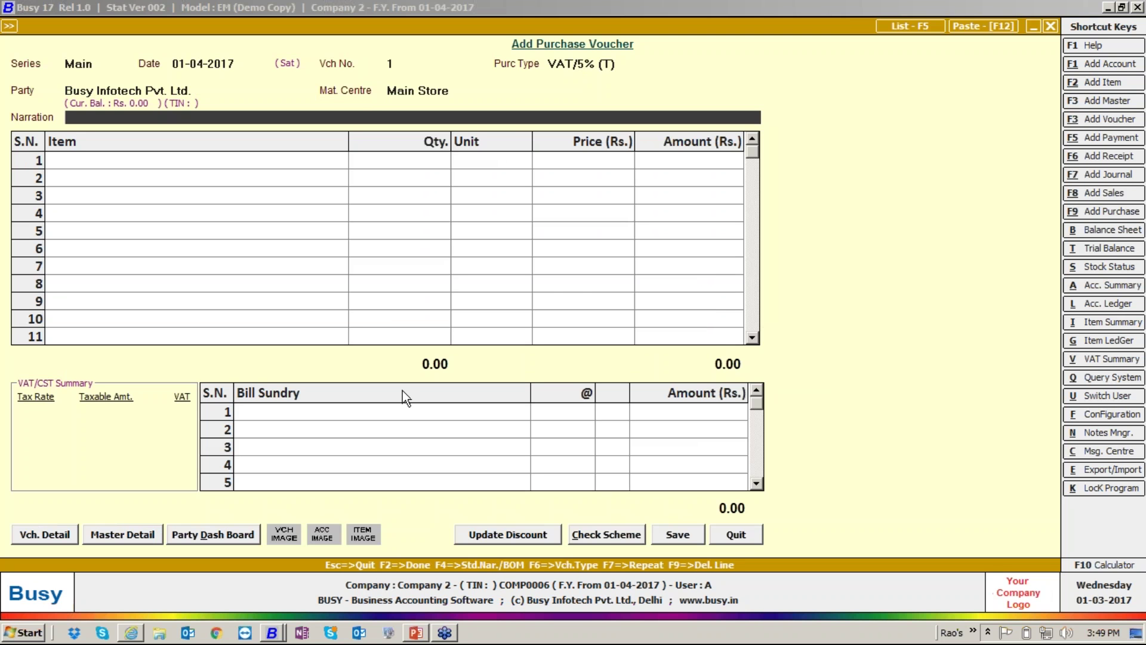
Paste voucher data from the Desktop file Sales - 1.xml into the purchase voucher and accept Company 1 as the sending party
click(996, 25)
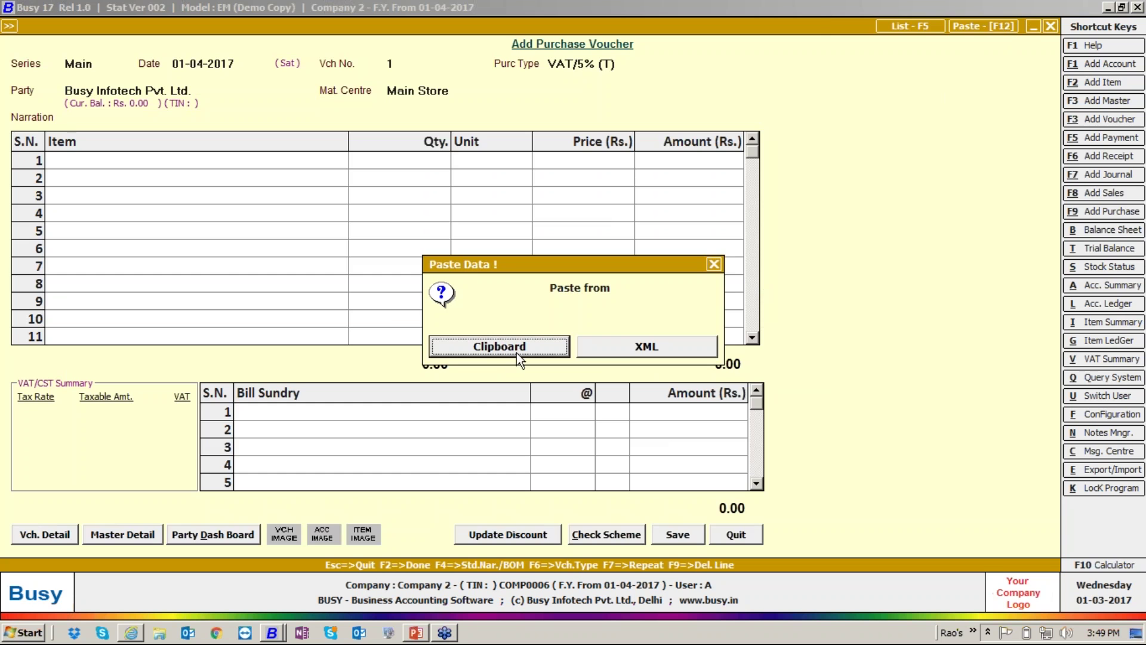
click(647, 347)
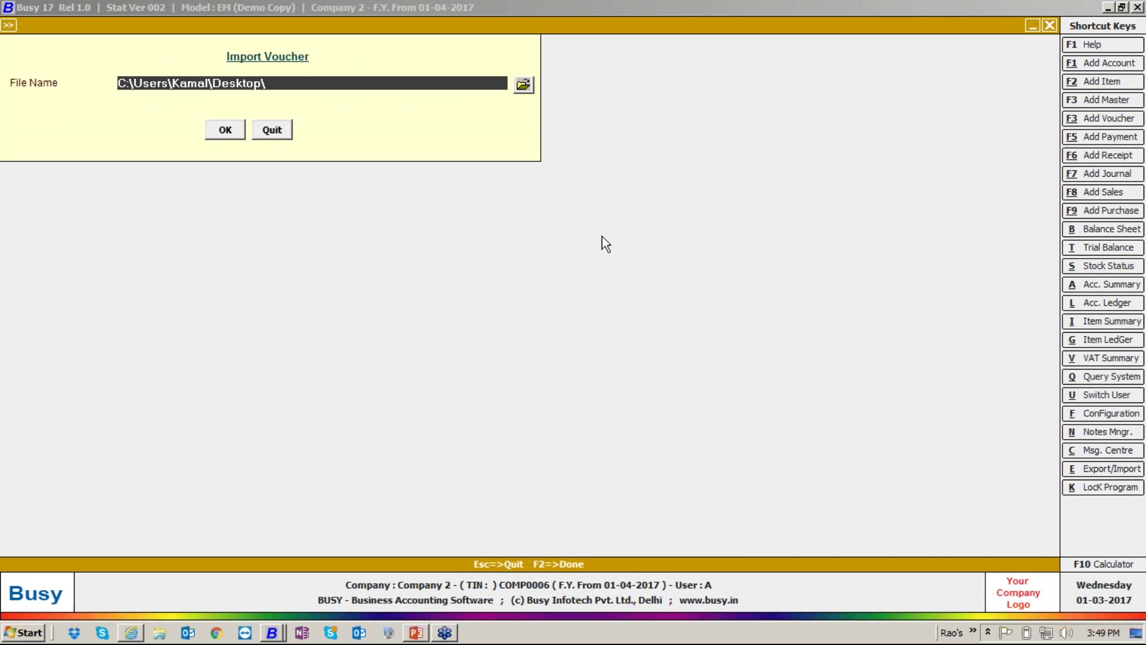
click(527, 83)
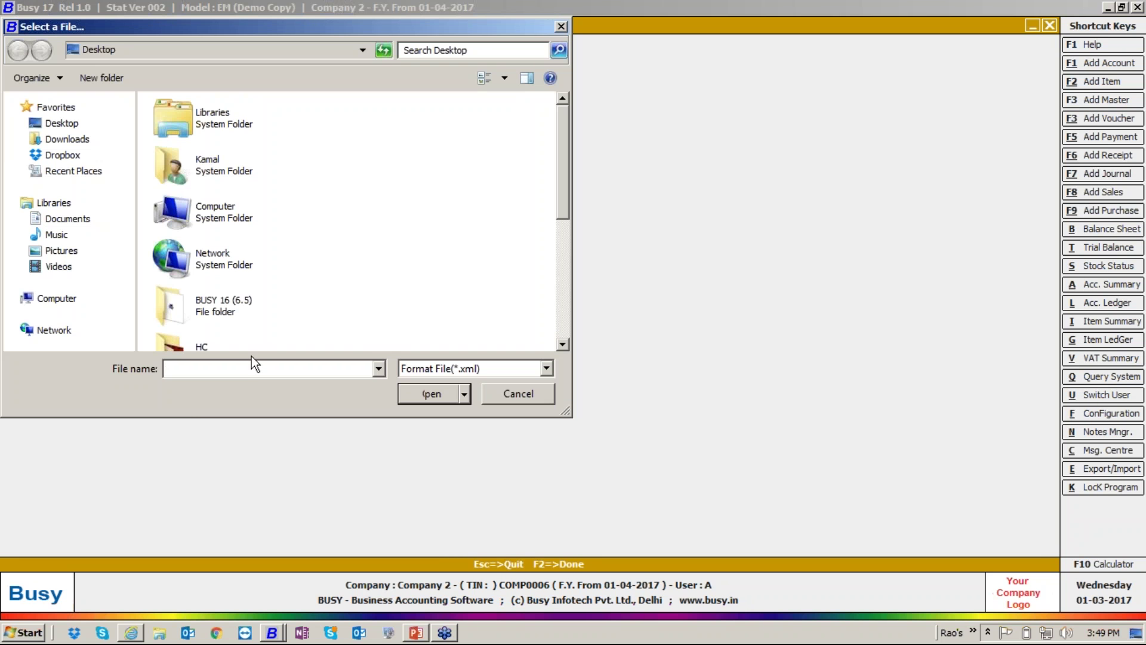
key(Down)
key(Down)
key(Return)
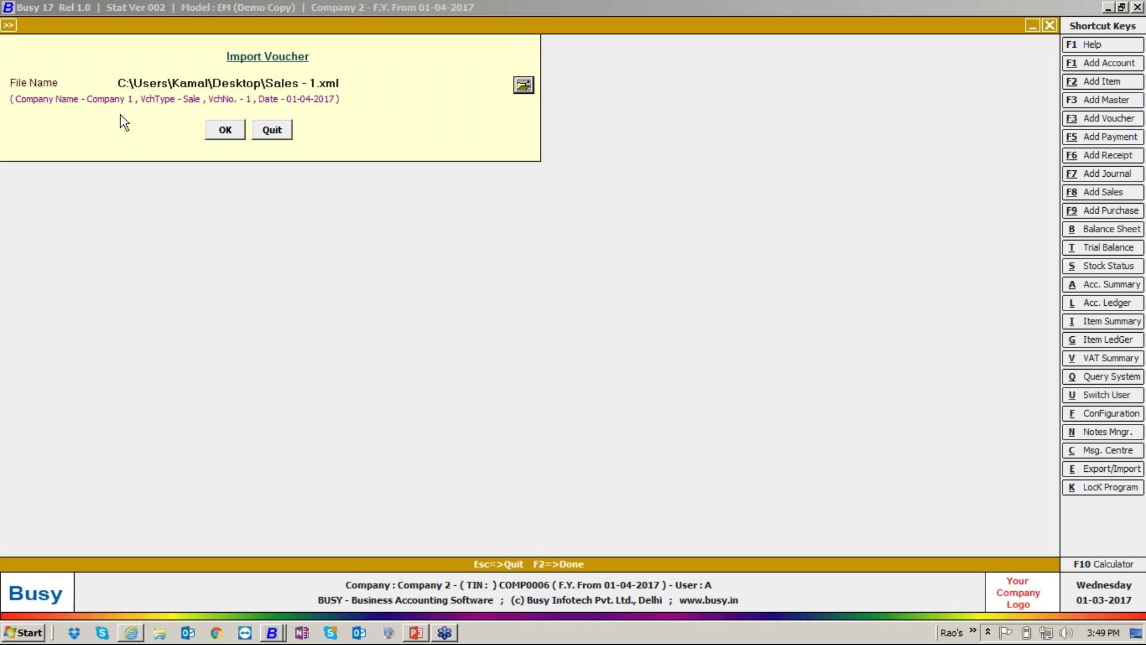
click(224, 131)
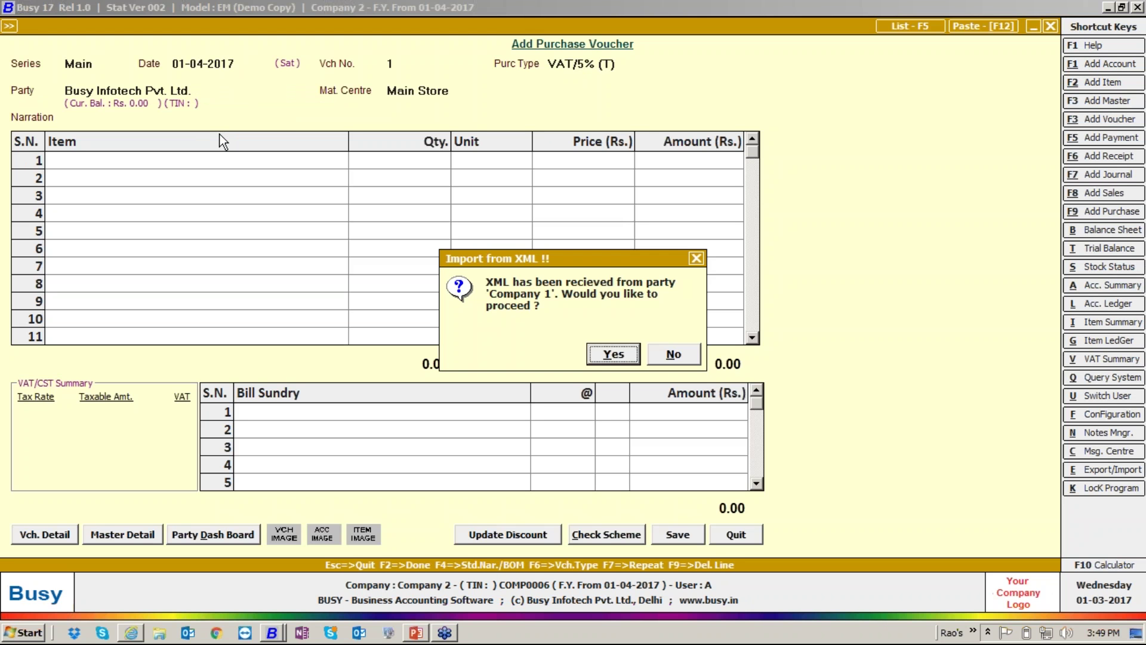
key(Return)
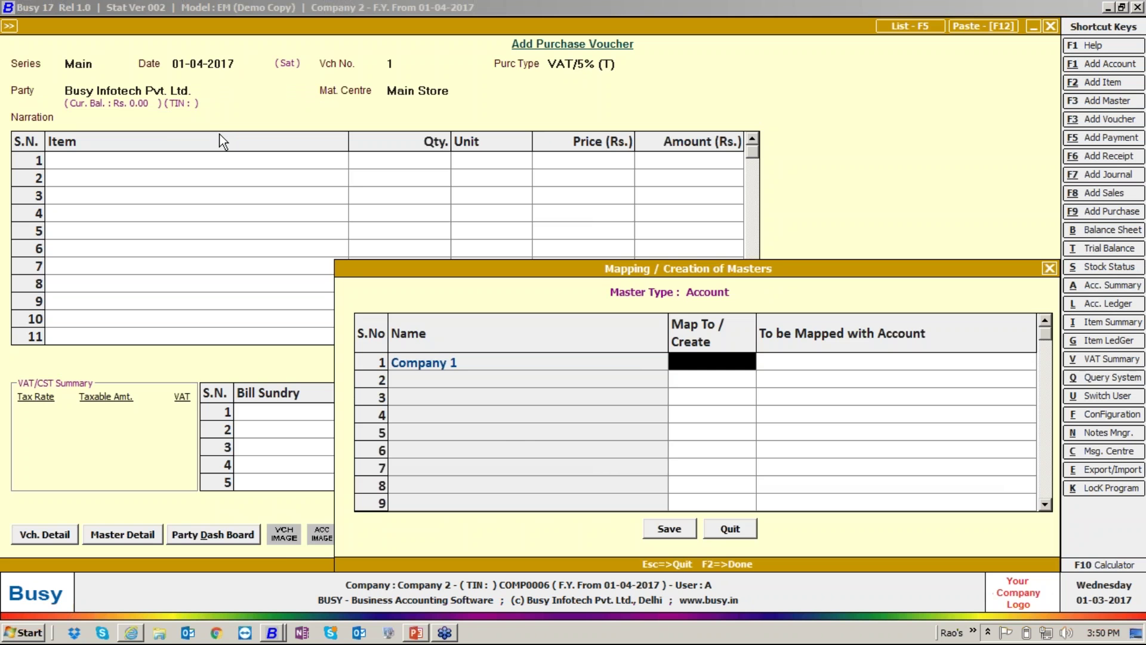
Check the company name in Company 1's company details, and return to the Company 2 window
click(277, 626)
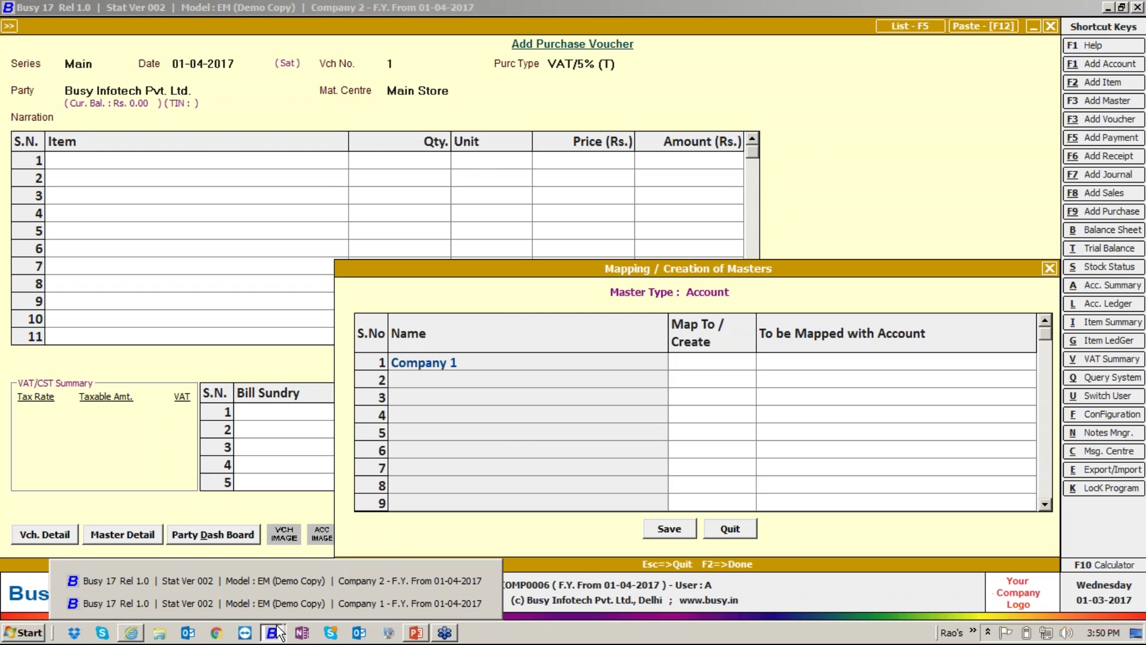
click(277, 612)
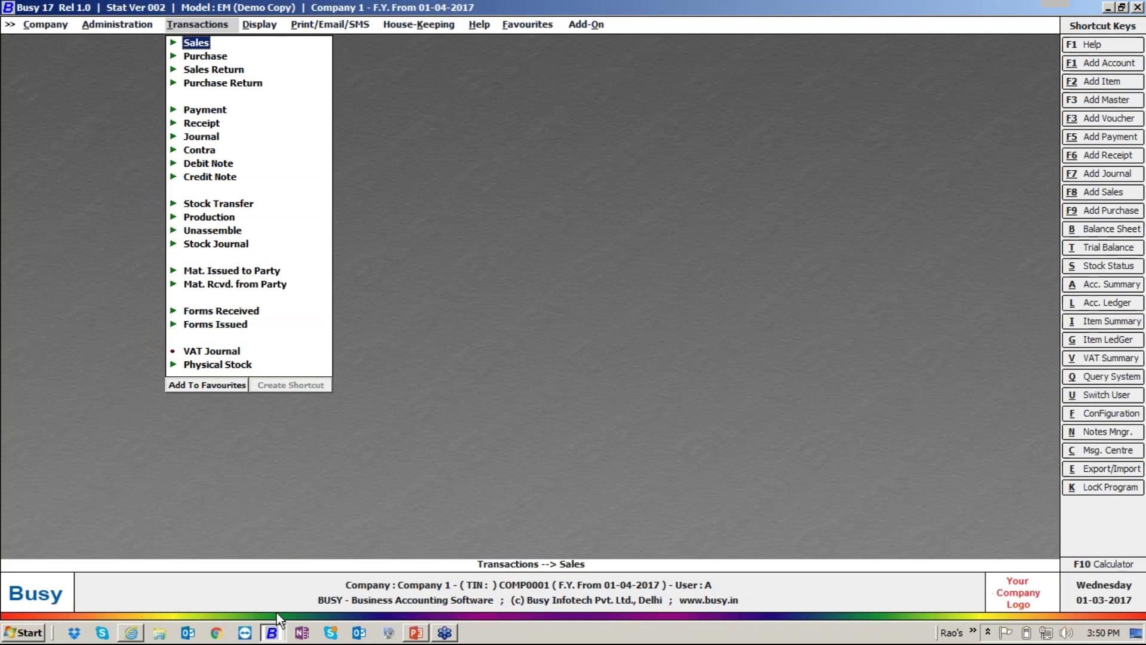
click(49, 27)
click(69, 70)
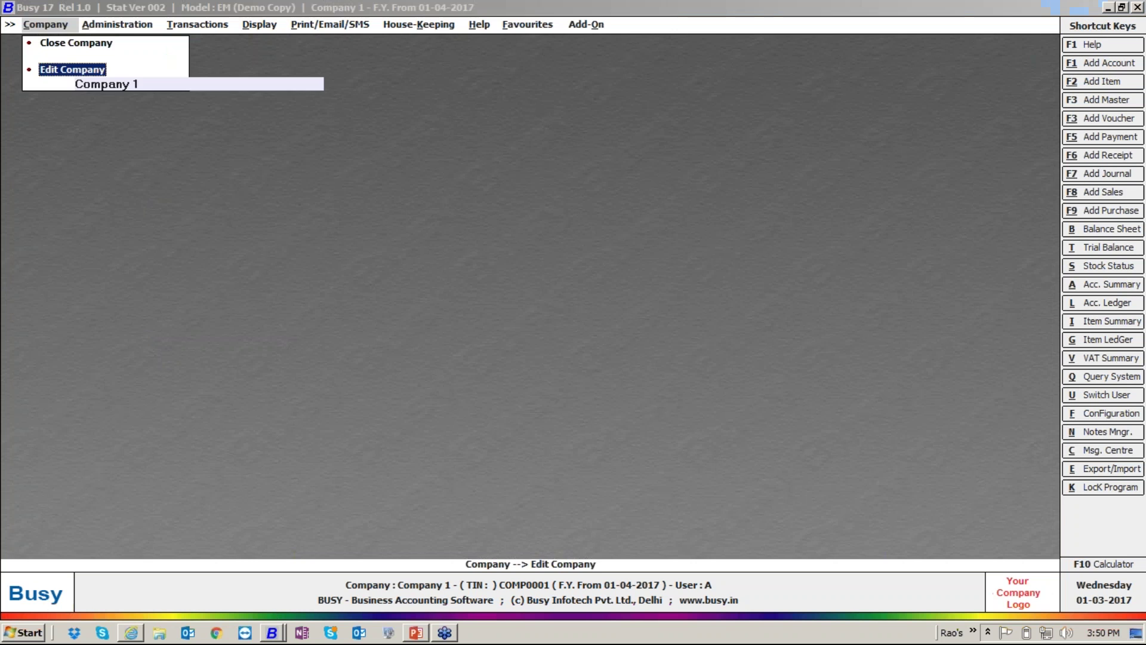
click(272, 634)
click(315, 585)
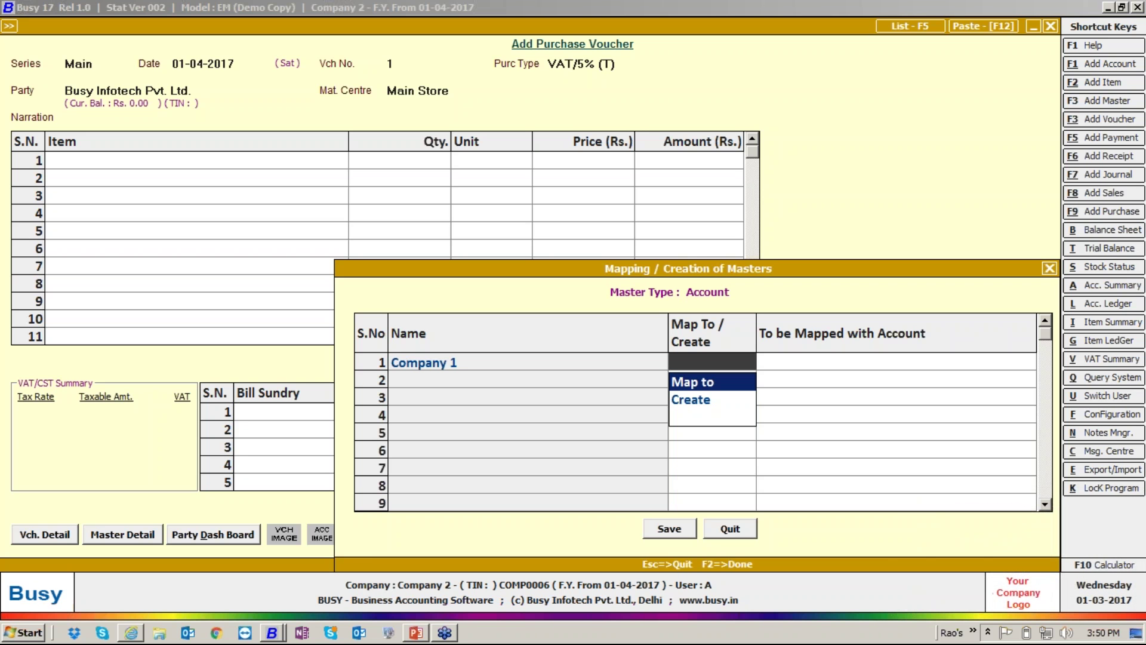
Choose Create for the unmatched Company 1 account and save the master mapping to fill in the purchase voucher
key(Down)
key(Return)
key(Return)
key(Return)
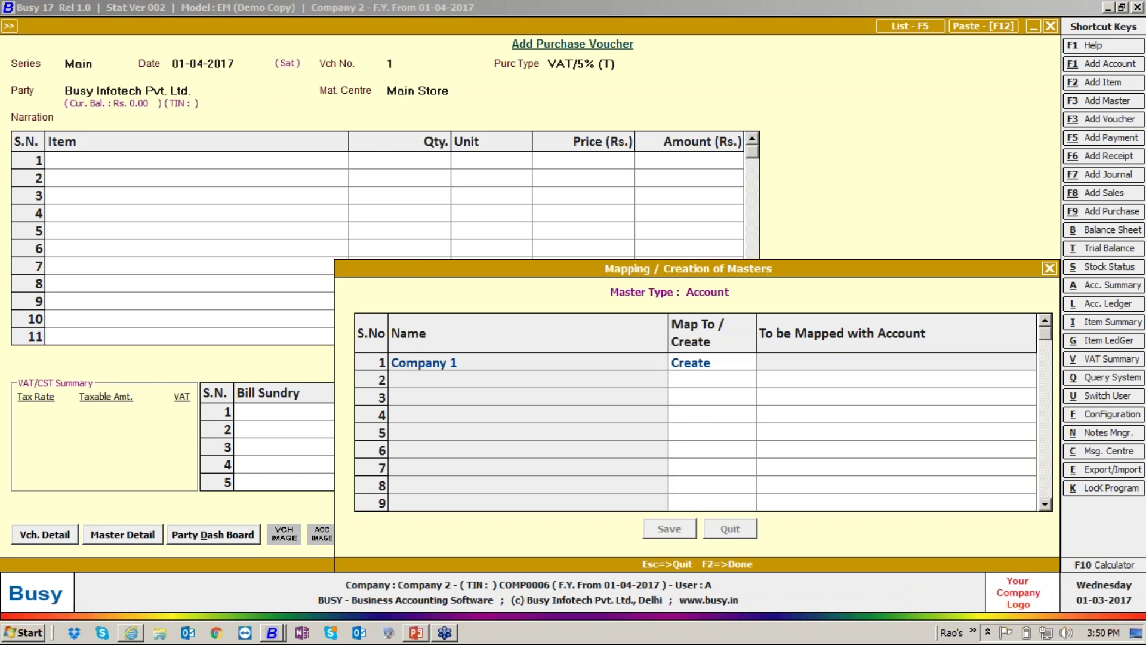
key(Return)
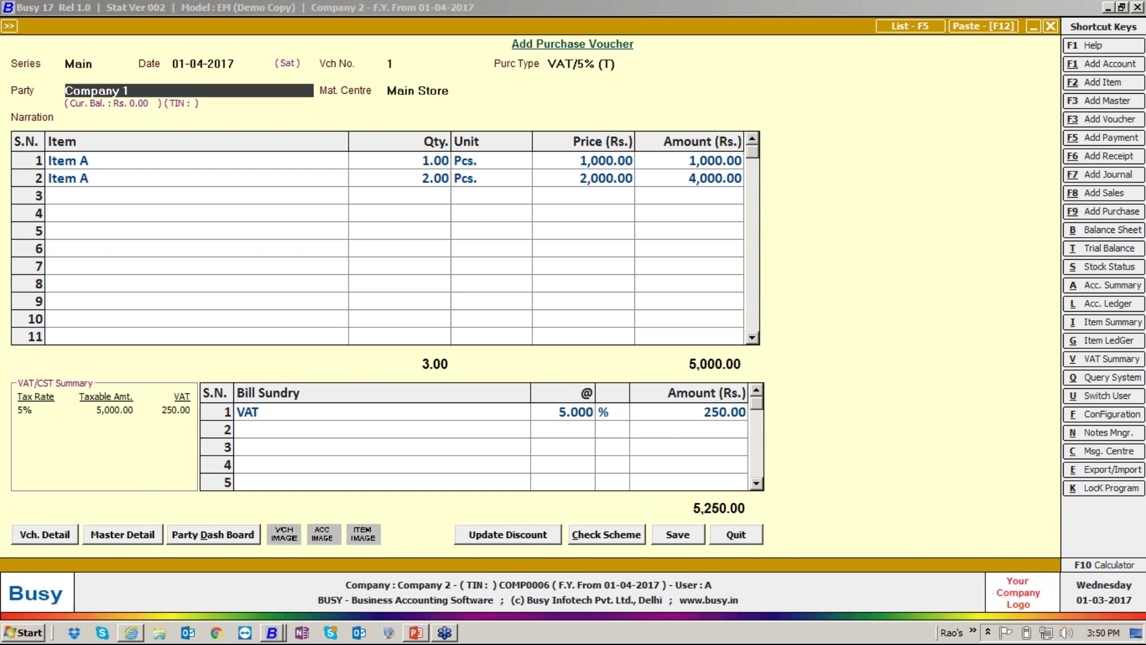
Review the Company 1 account master from the party field, and quit the purchase voucher
key(F4)
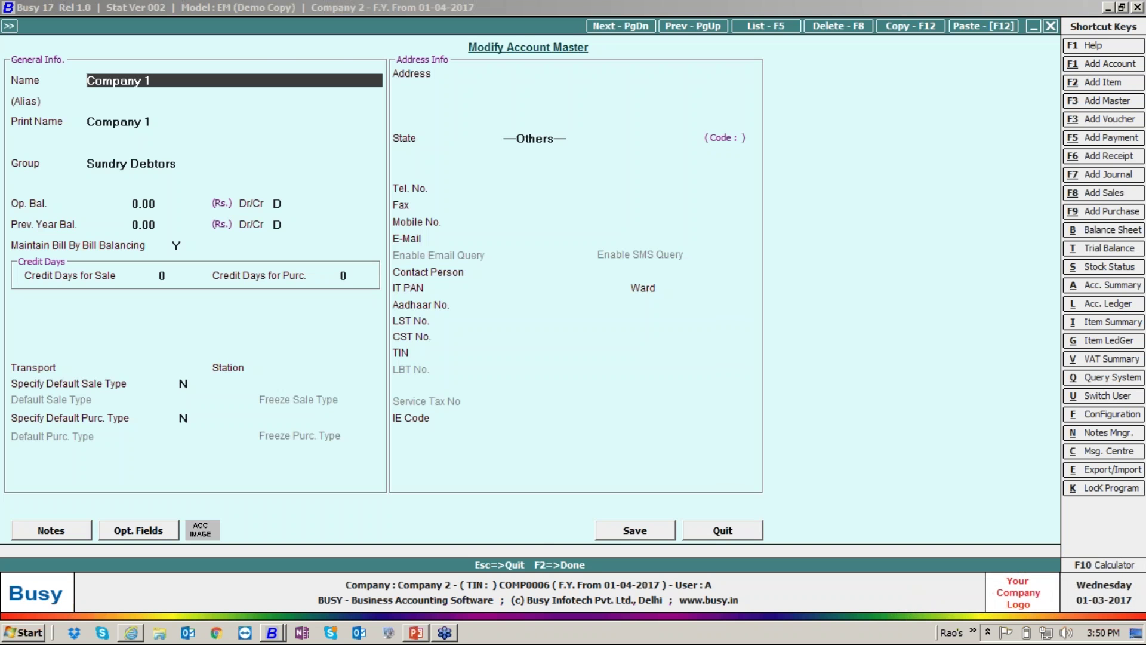
key(Escape)
key(Escape)
key(Return)
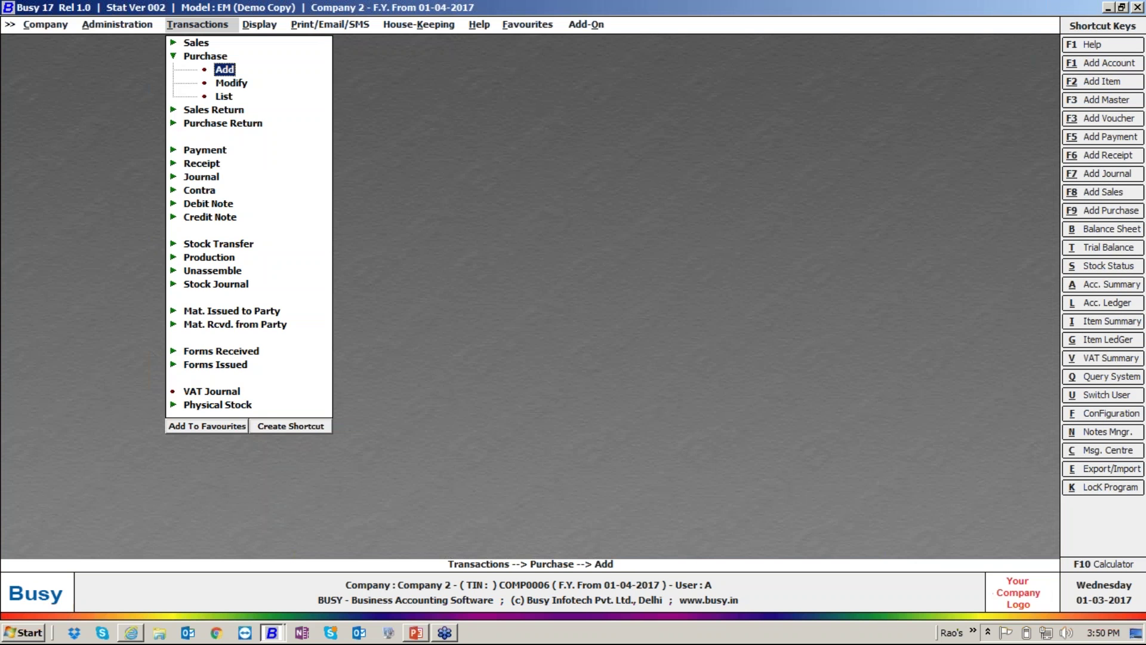
Open the Company 1 account master for modification in Company 2
key(Left)
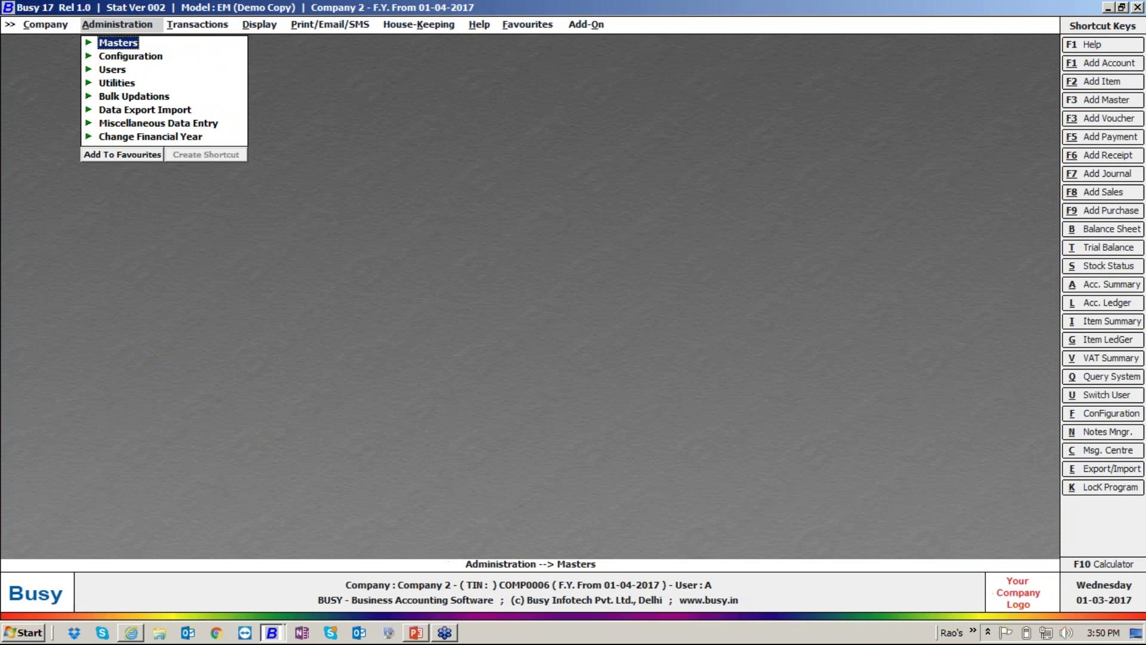
key(Return)
key(Escape)
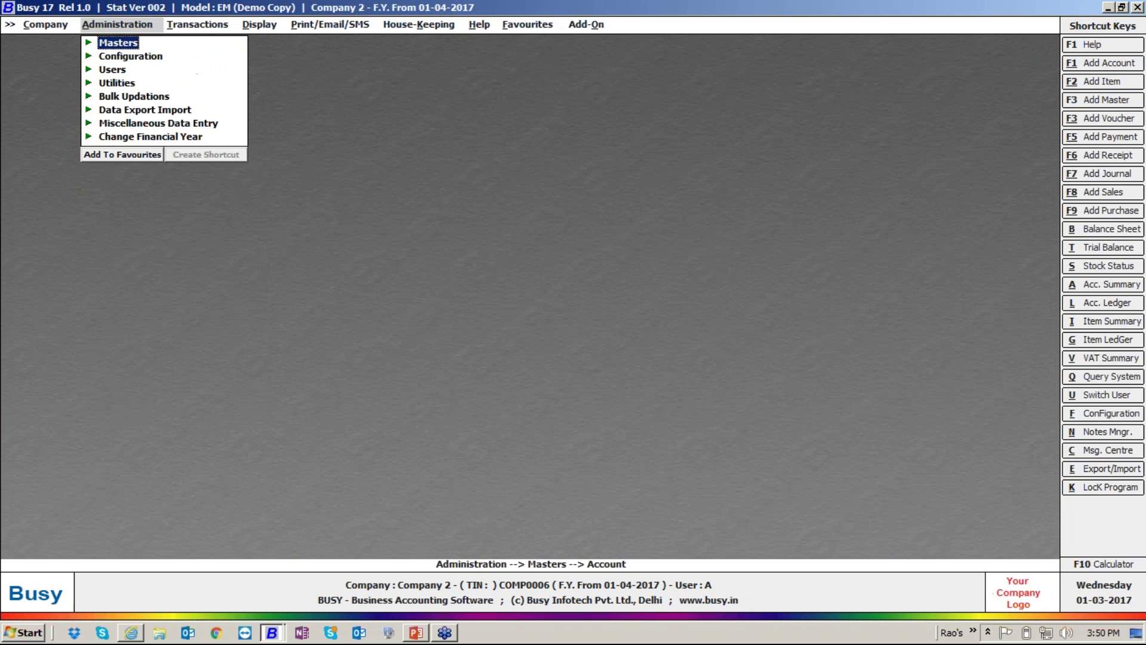
key(Return)
key(Return)
key(Down)
key(Return)
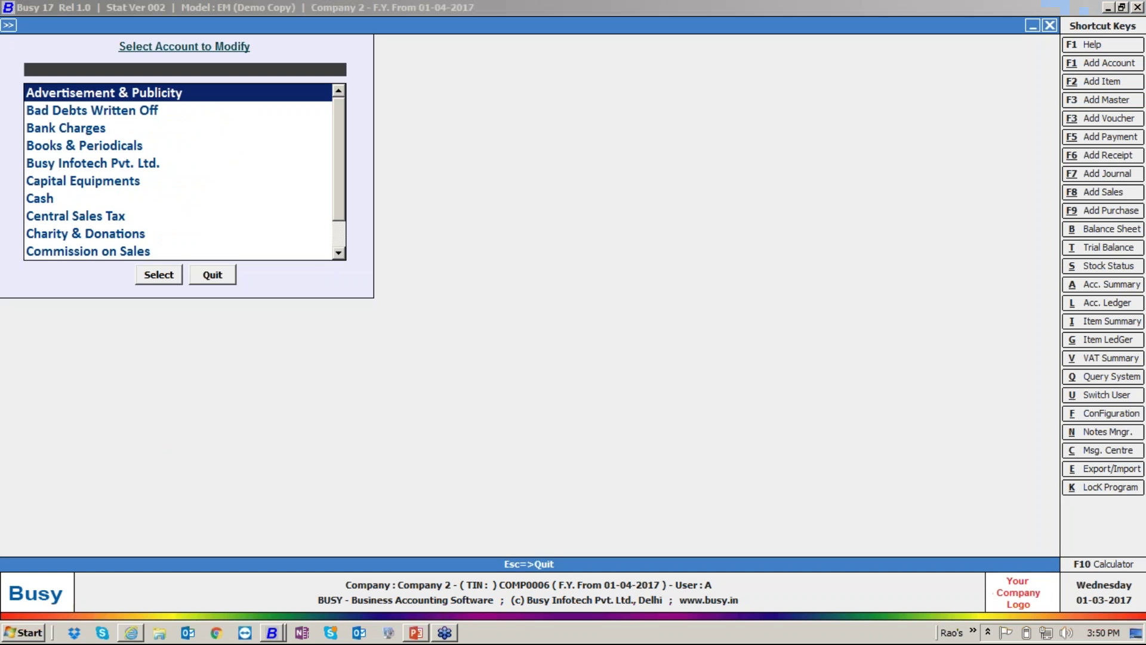
text(comp)
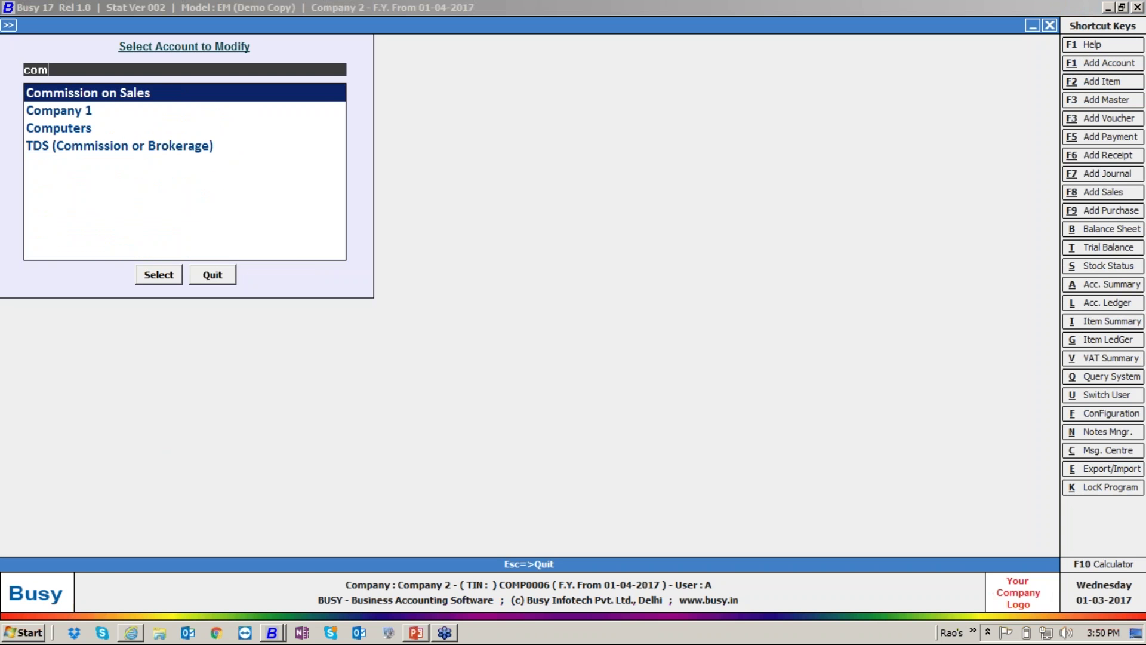
key(Return)
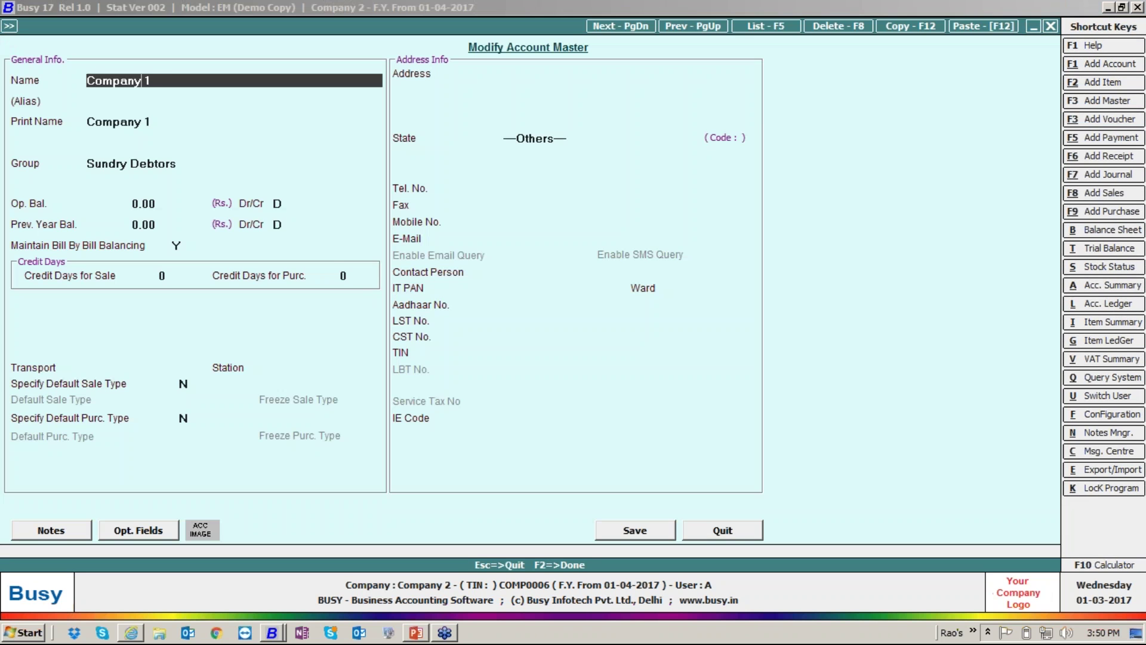
Rename the account to Company 1 Ltd., set Maintain Bill By Bill Balancing to N, and save the master
text(Ltd.)
key(Return)
key(Return)
key(Return)
key(Return)
key(Return)
key(Return)
key(Return)
text(N)
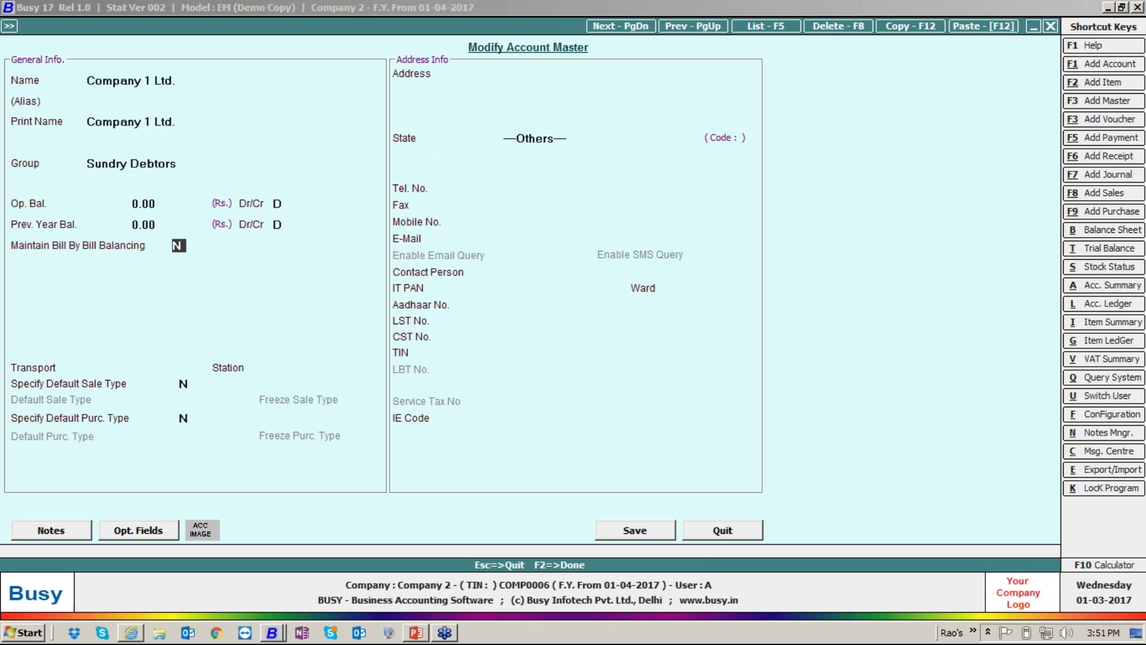
key(F2)
key(Escape)
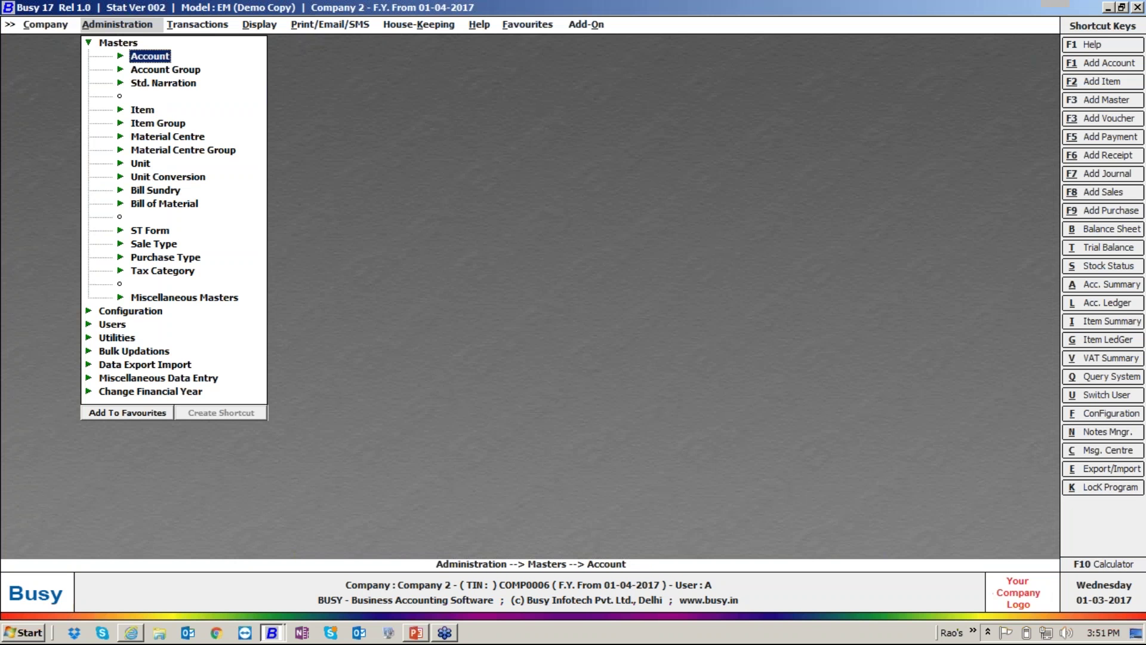
Switch to the Company 1 window, leave the company details, and open the Main-series sales voucher dated 01-04-2017 for modification
click(271, 632)
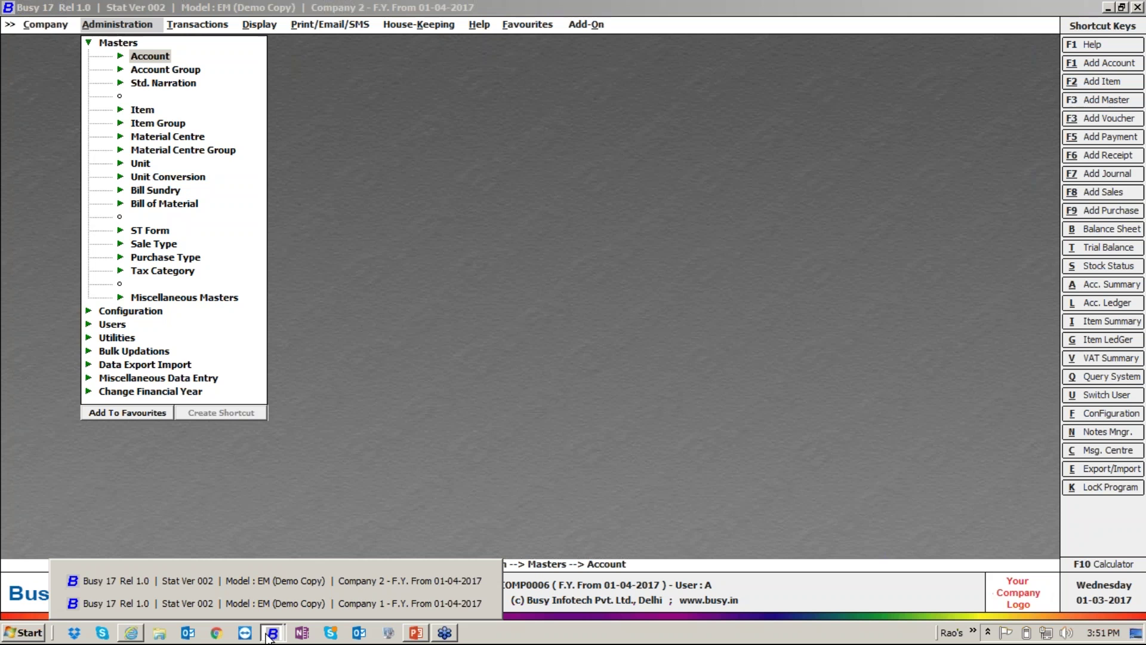
click(306, 603)
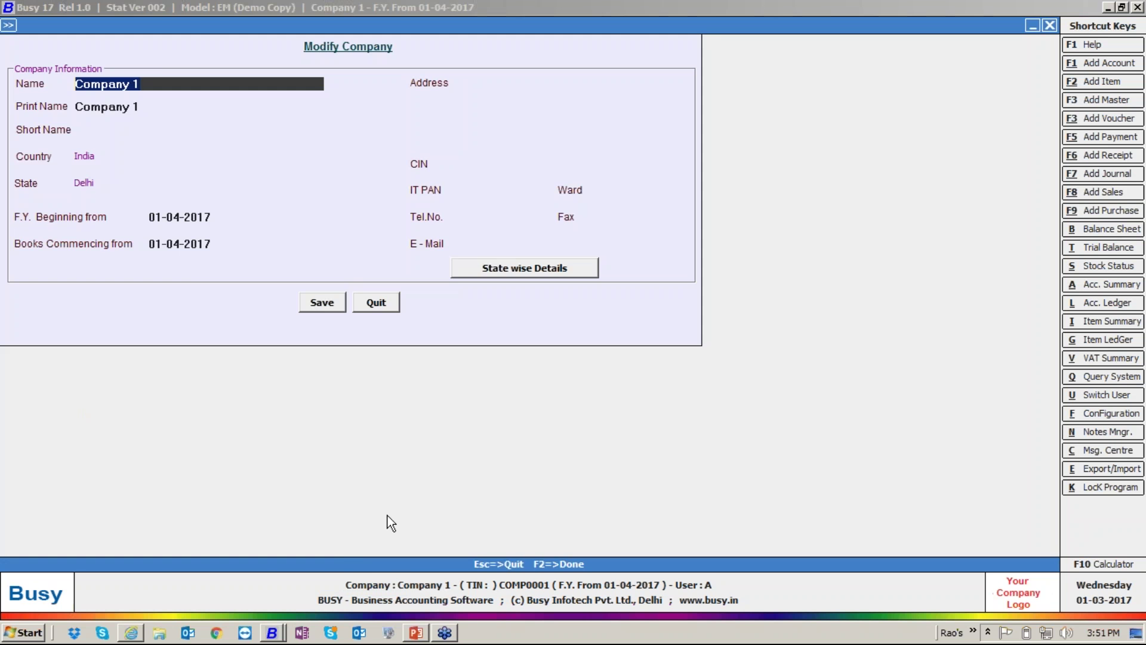
key(Escape)
key(Escape)
key(Right)
key(Right)
key(Return)
key(Return)
key(Down)
key(Return)
key(Return)
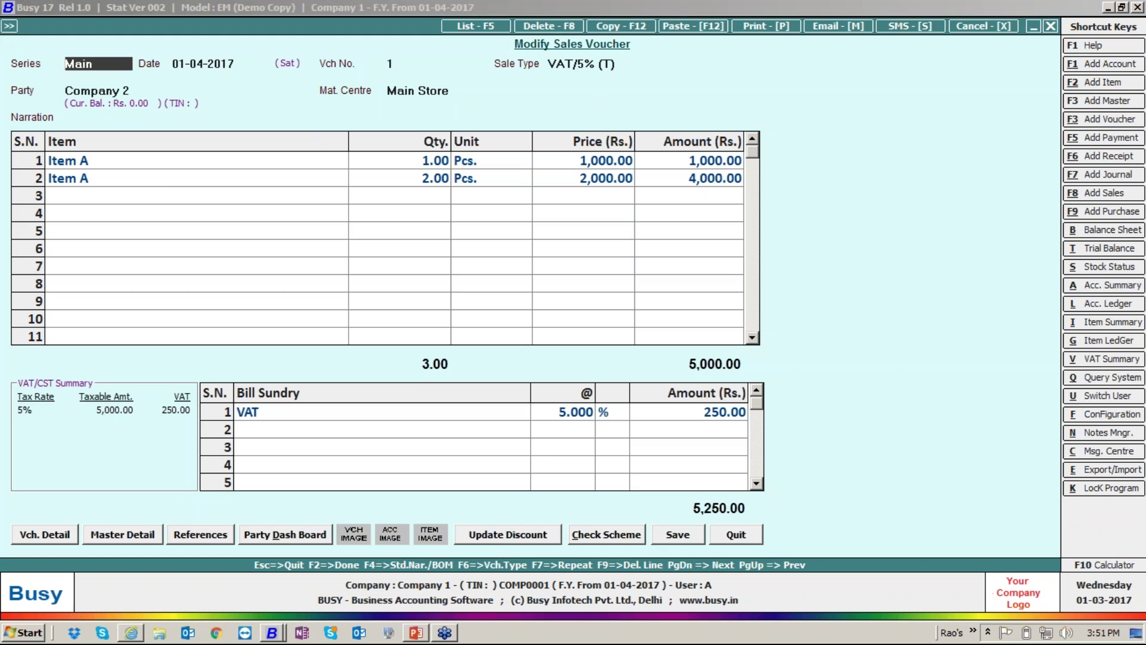
Change the second line of the sales voucher to Item B at a price of 2000
click(172, 182)
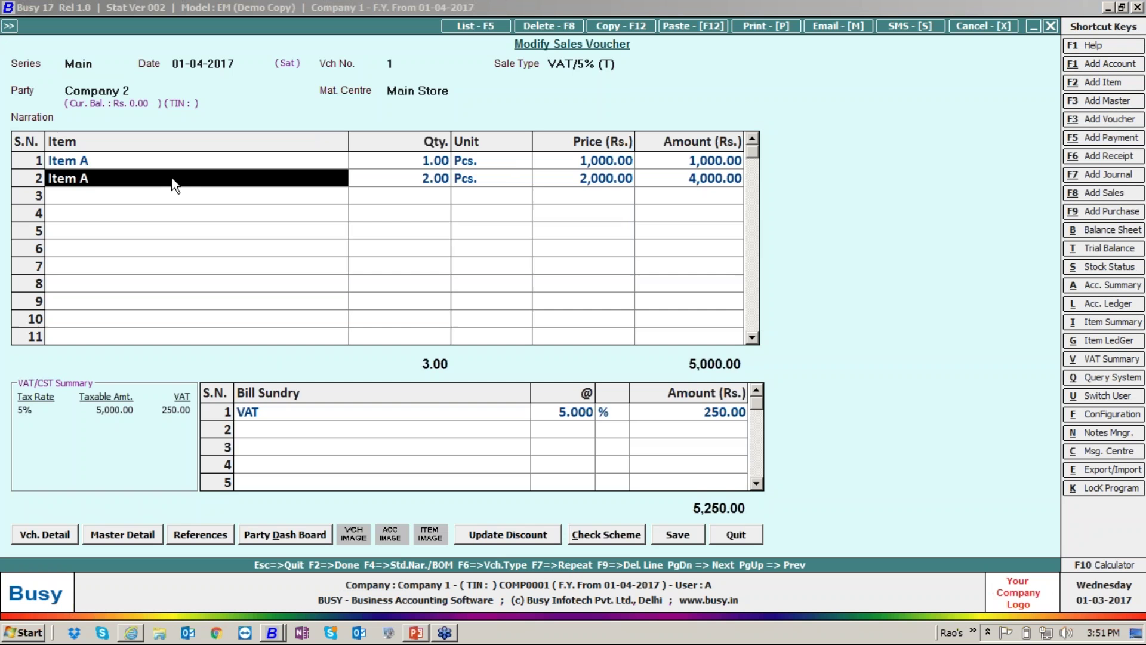
click(174, 182)
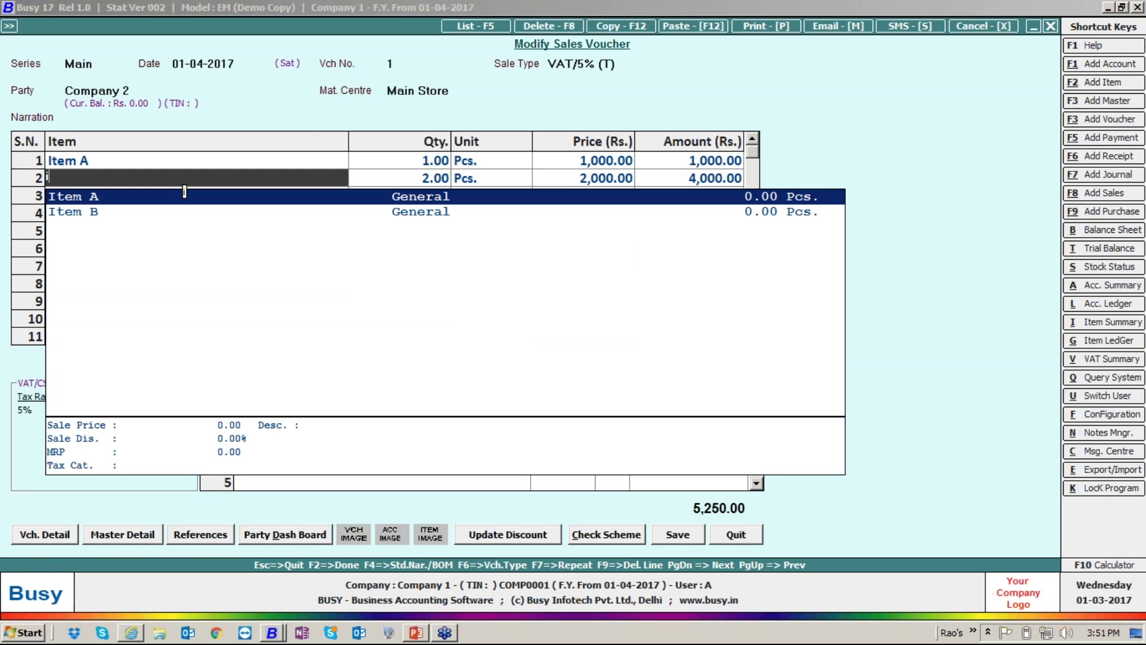
key(Down)
key(Return)
key(Return)
text(2000)
key(Return)
key(Return)
key(Return)
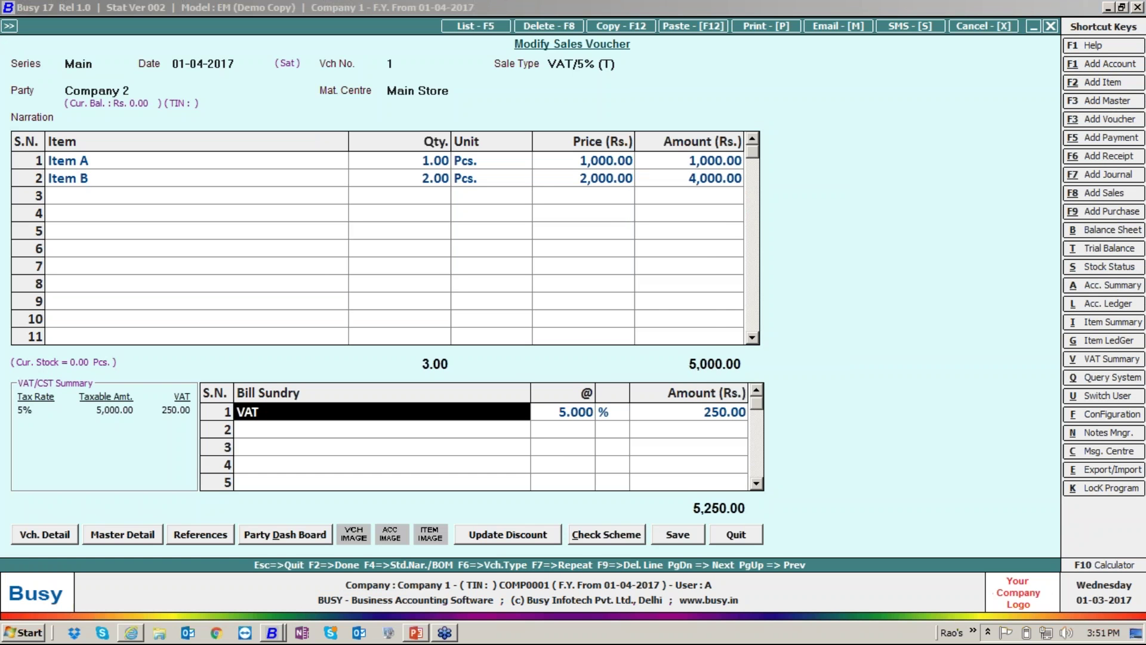
Save the modified sales voucher, accepting the negative stock for Item B
key(Return)
key(Left)
key(Return)
key(Left)
key(Return)
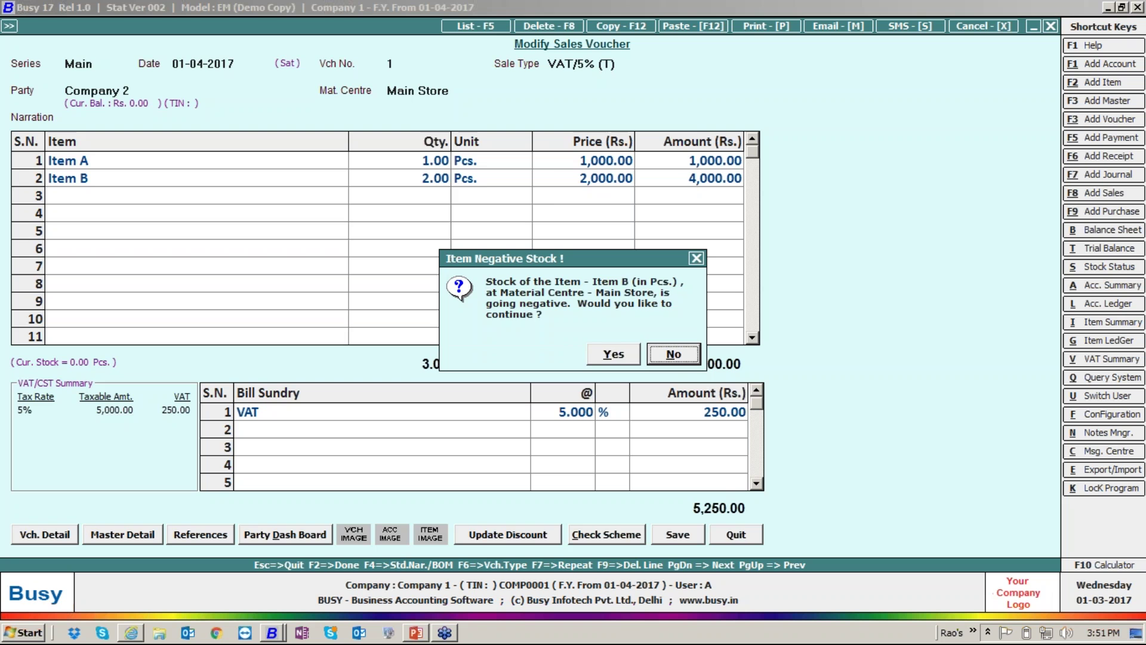
key(Left)
key(Return)
key(Return)
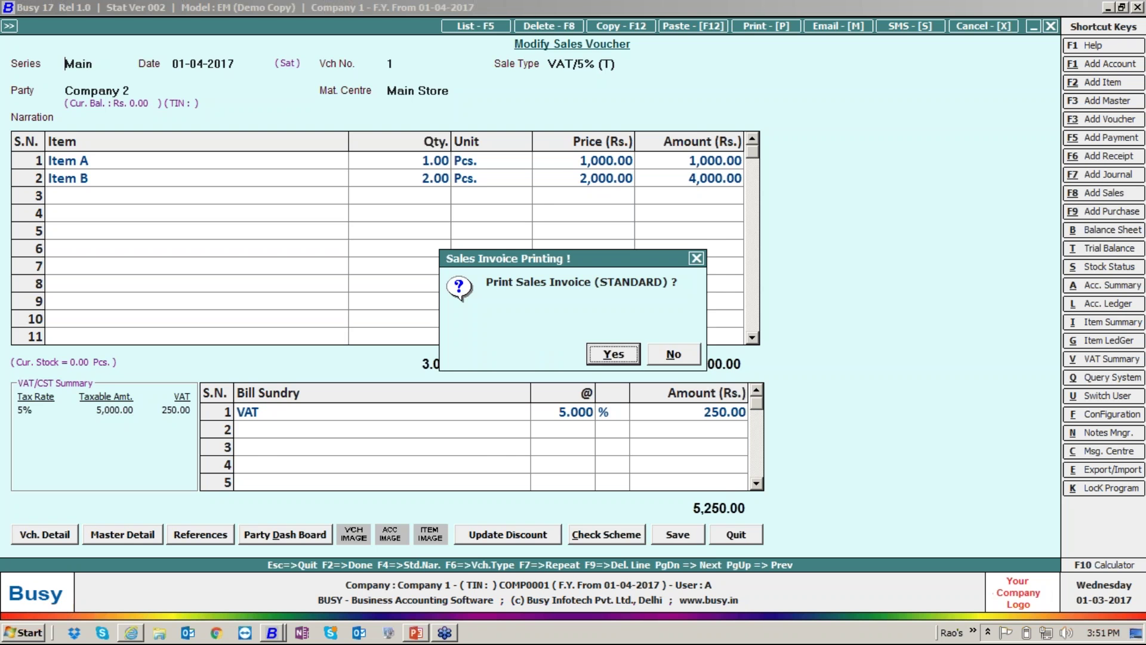
Export the sales invoice in STANDARD format as XML to the Desktop, overwriting Sales - 1.xml
key(Return)
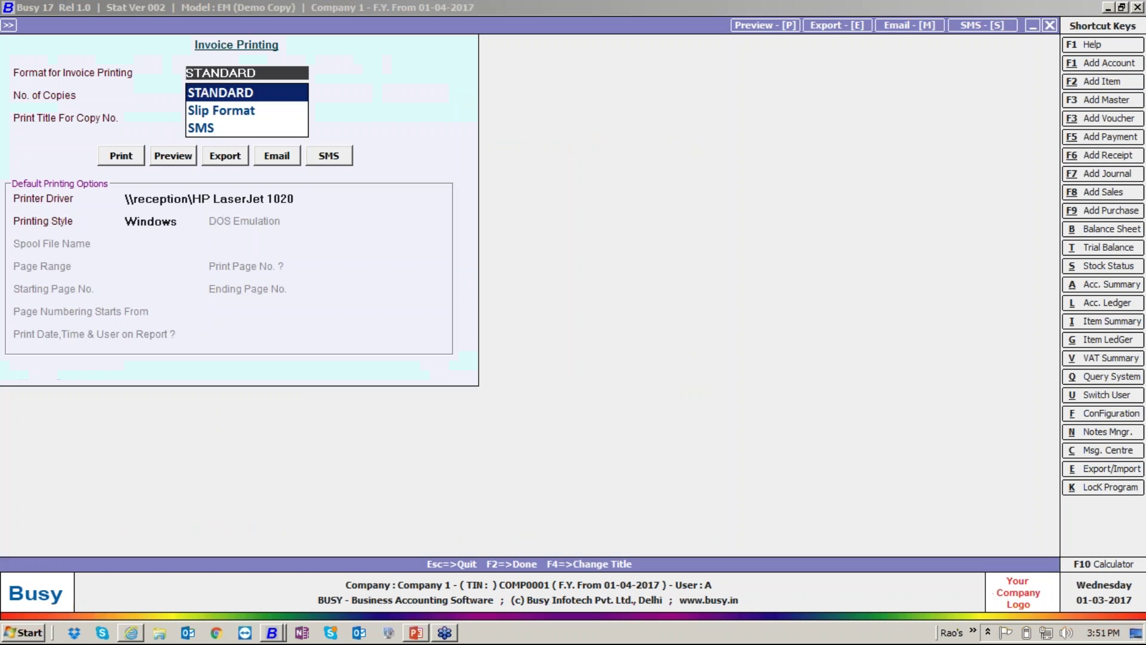
key(Return)
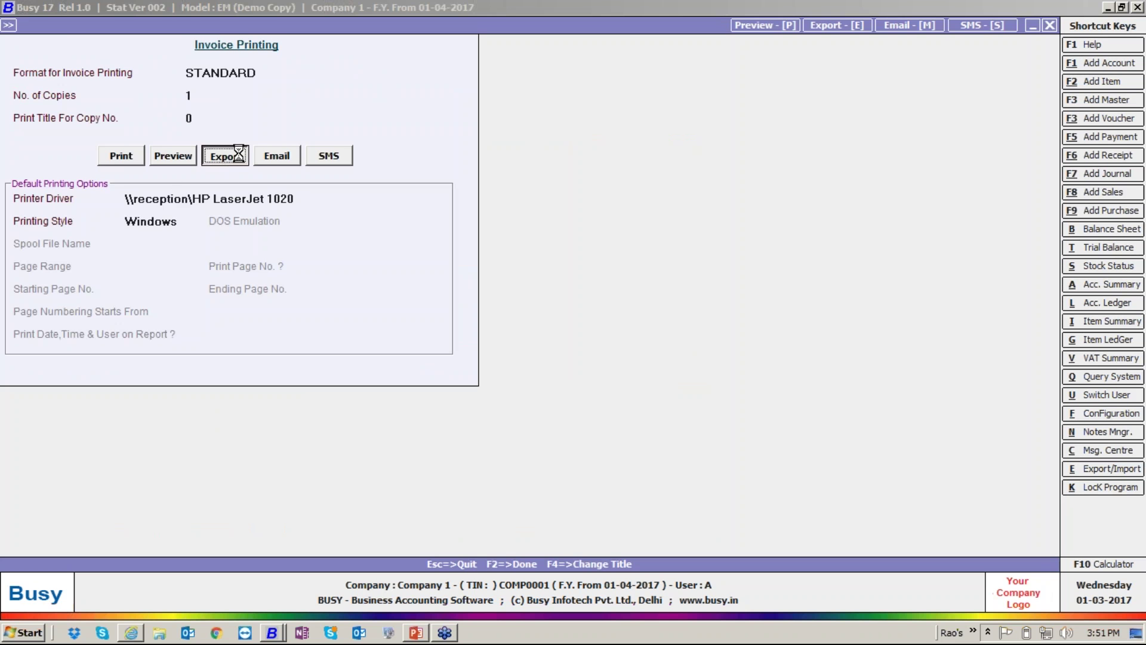
click(226, 158)
click(159, 141)
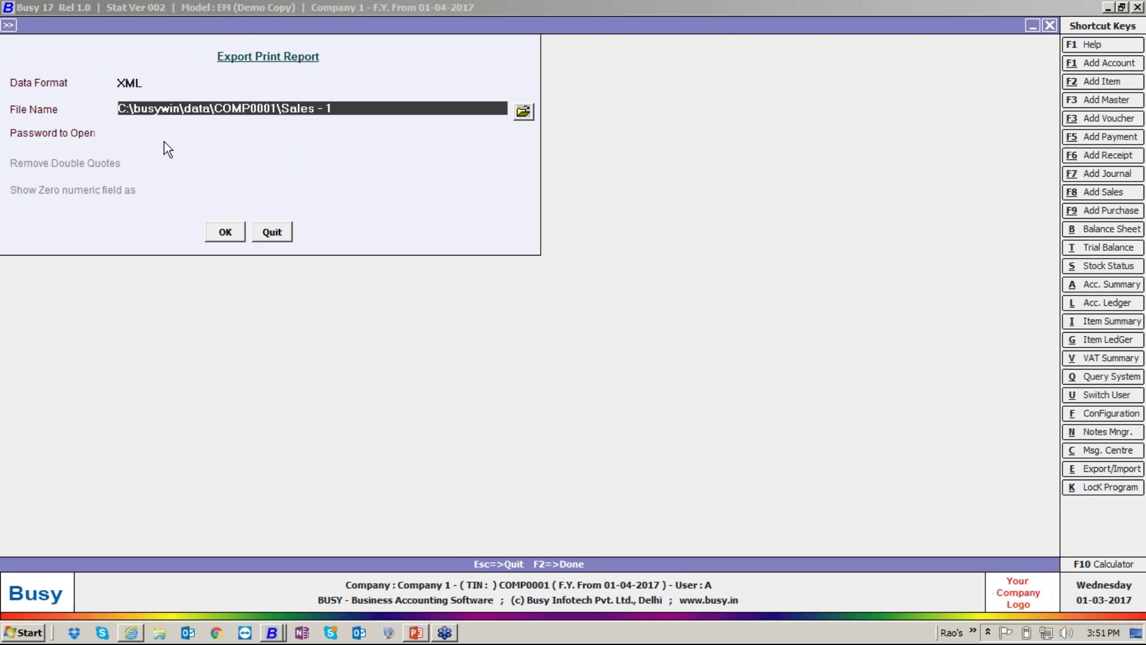
click(524, 112)
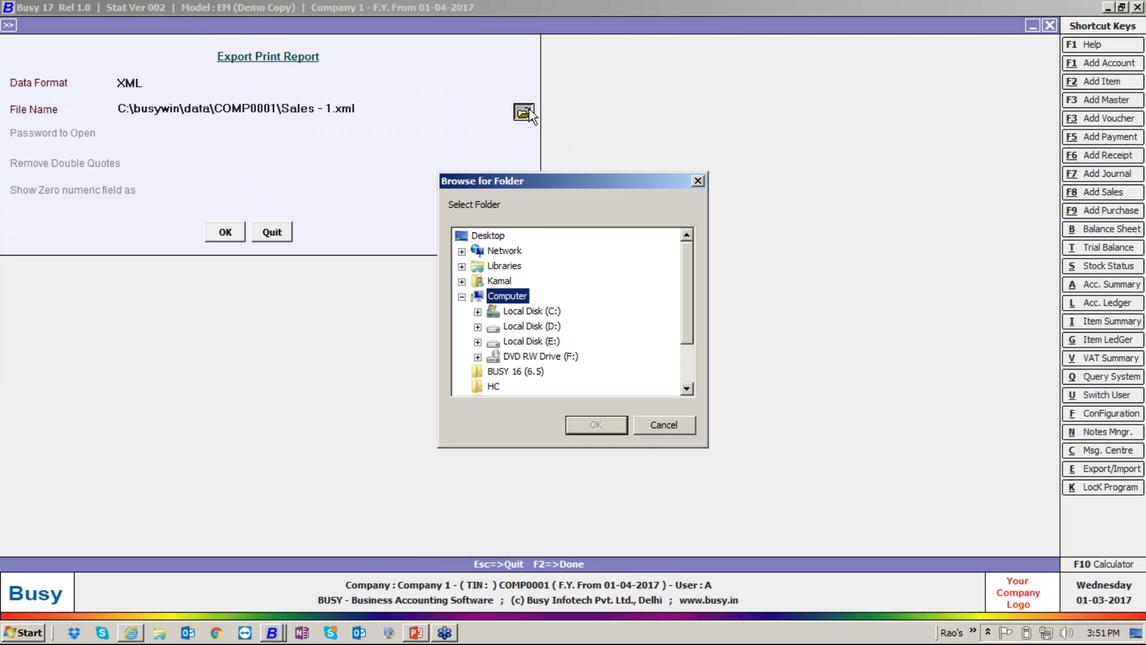
click(488, 235)
click(594, 426)
click(225, 232)
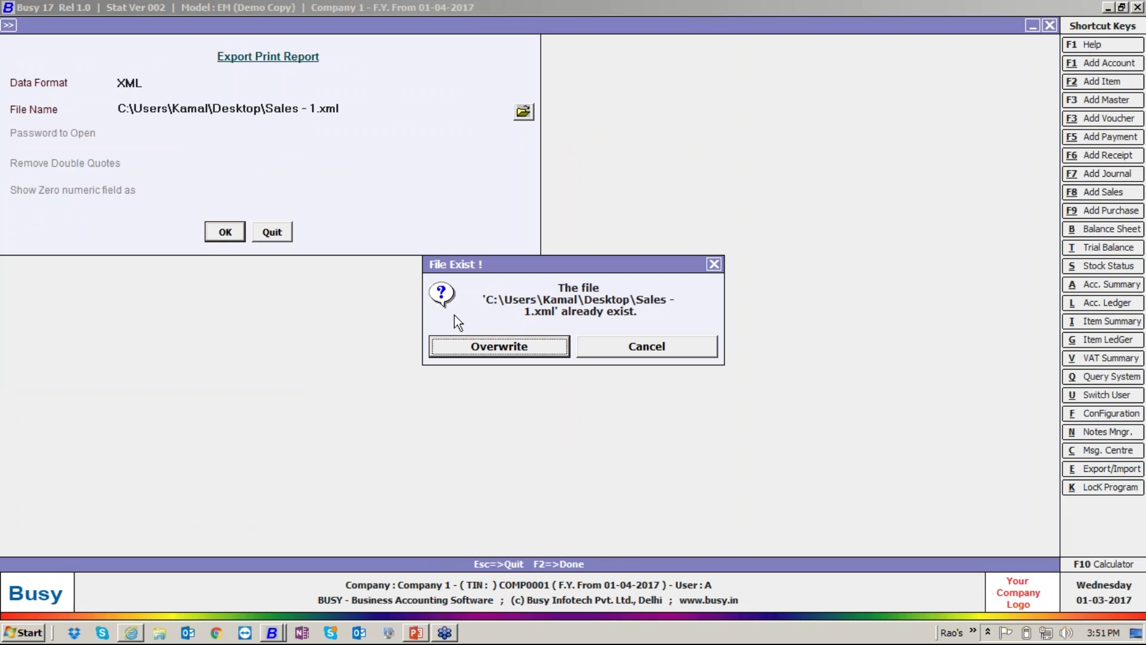
click(476, 346)
click(668, 351)
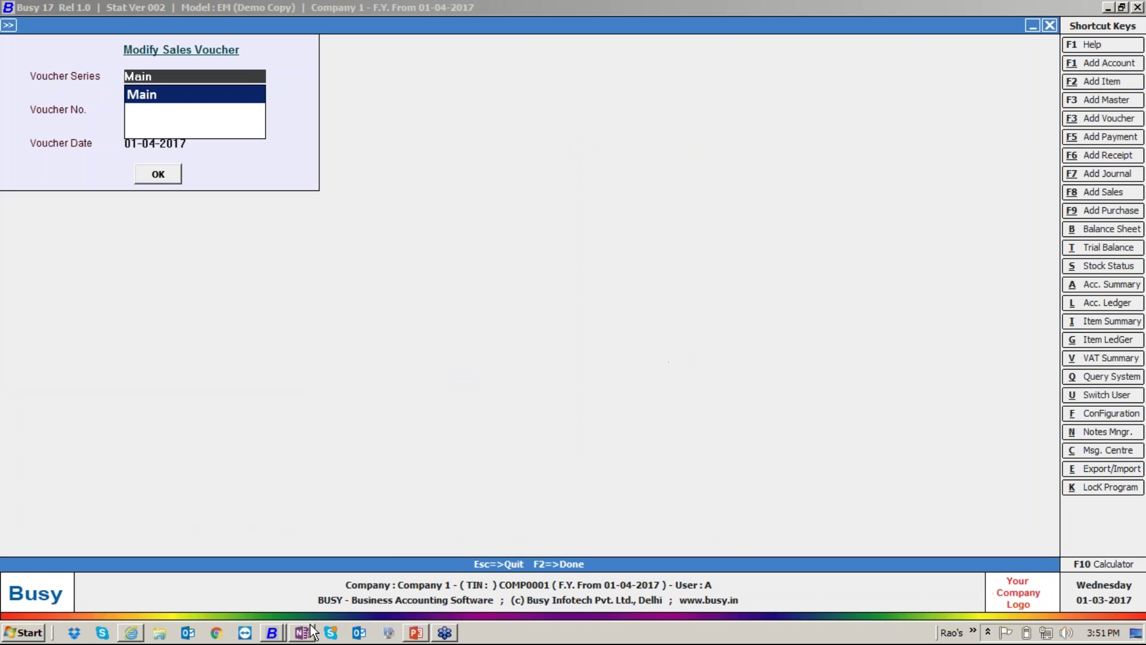
Switch to the Company 2 window and start a Main-series purchase voucher numbered 1 and dated 01-04-2017
click(272, 632)
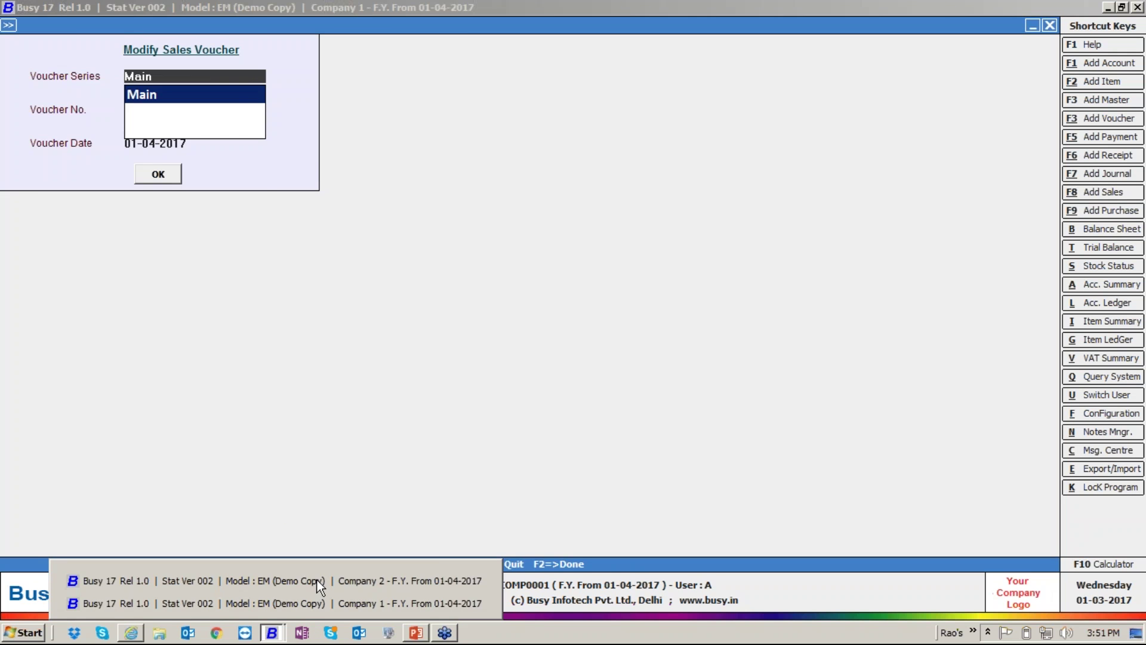
click(320, 582)
key(Right)
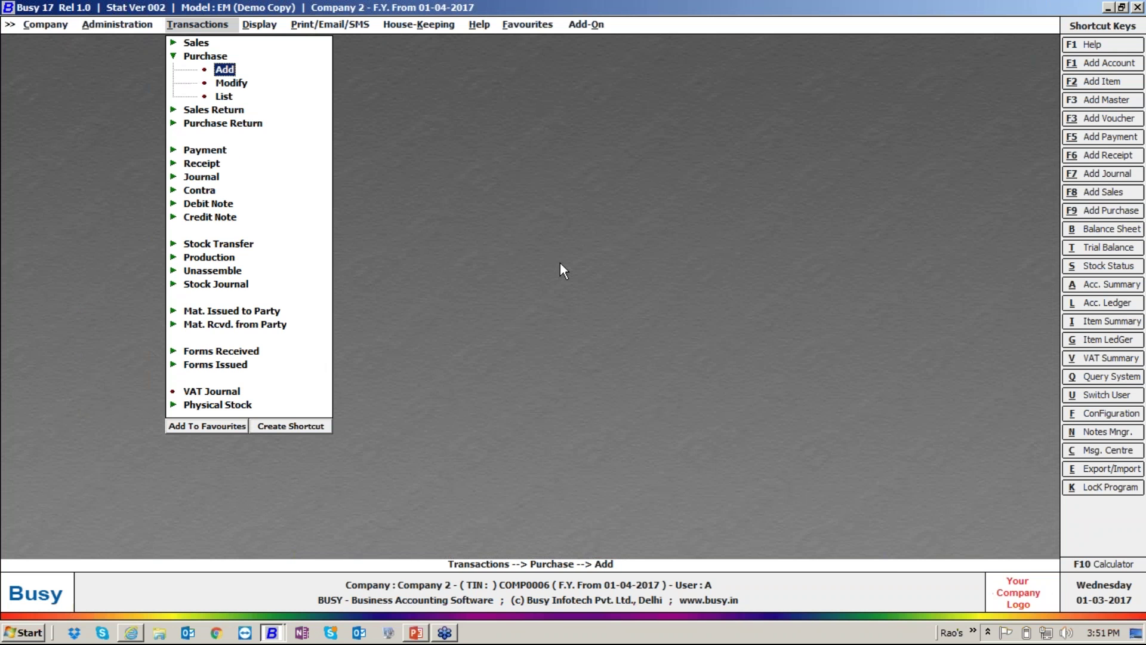
key(Return)
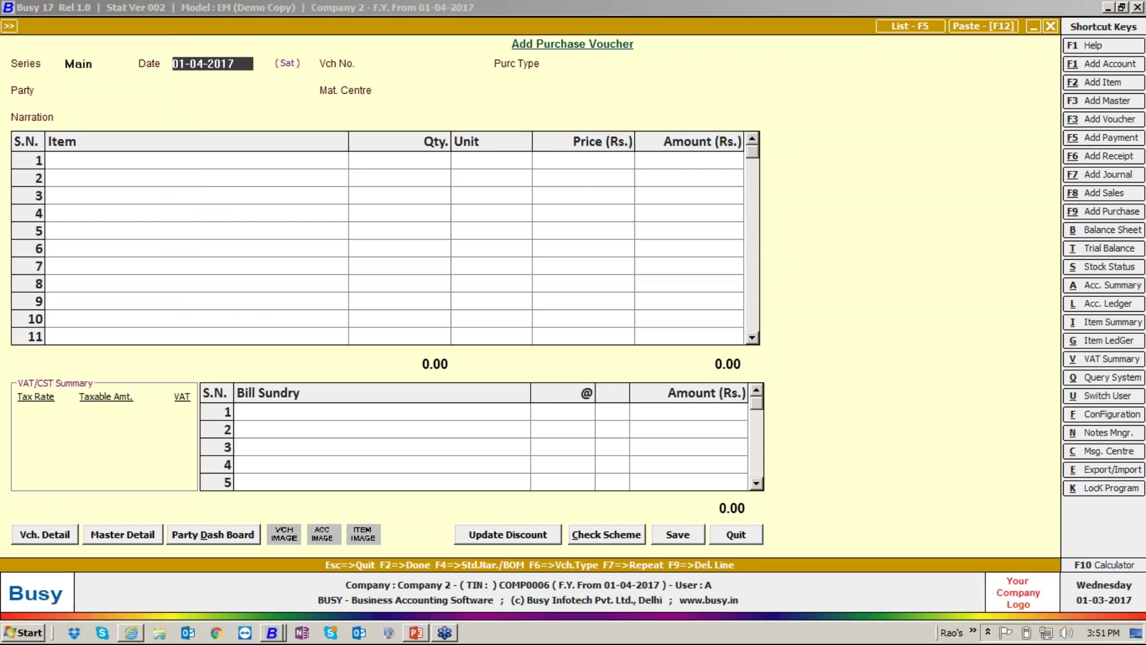
key(Return)
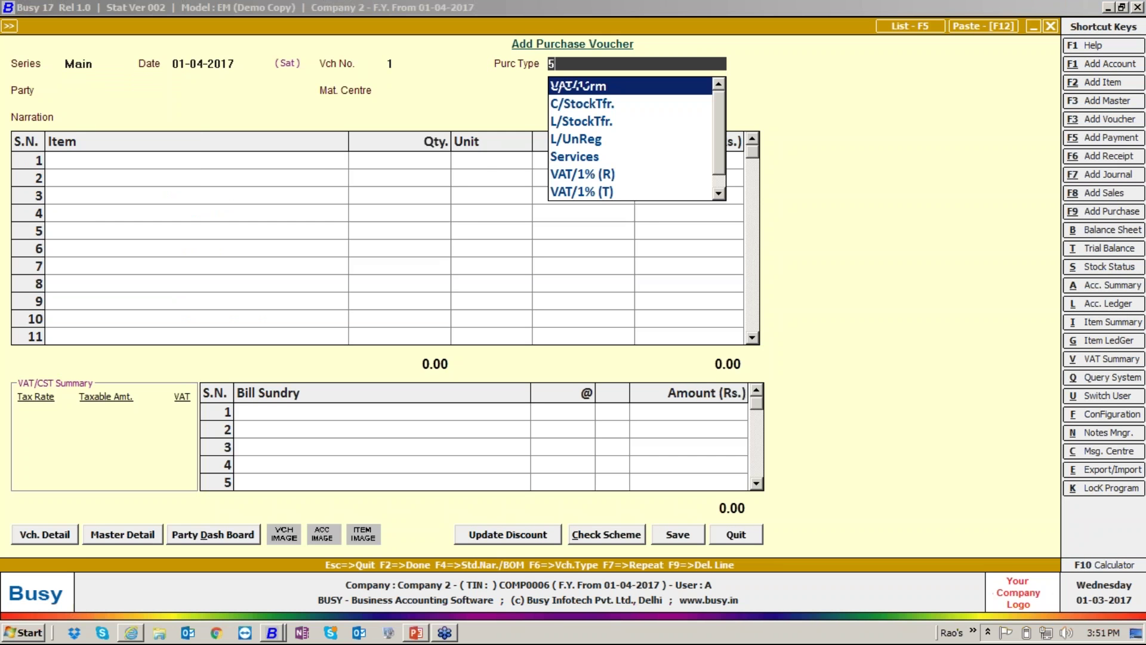
Fill in the purchase voucher header with purchase type VAT/5% (T), party Company 1 Ltd. and material centre Main Store
text(5)
key(Down)
key(Down)
key(Down)
key(Up)
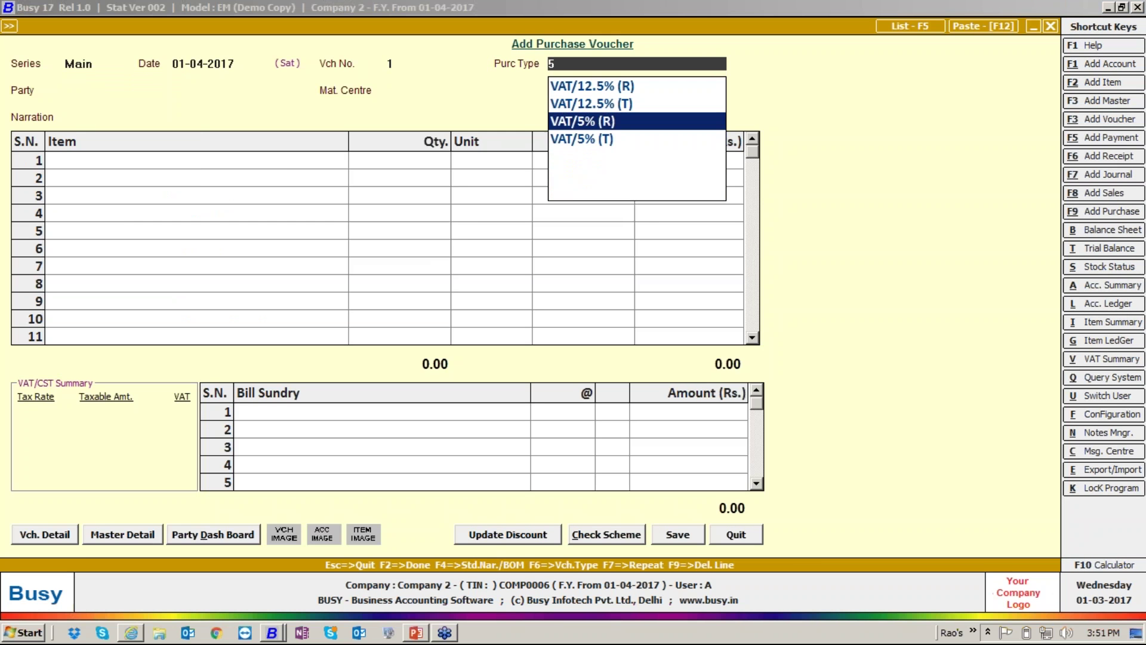
key(Down)
key(Return)
key(Down)
key(Down)
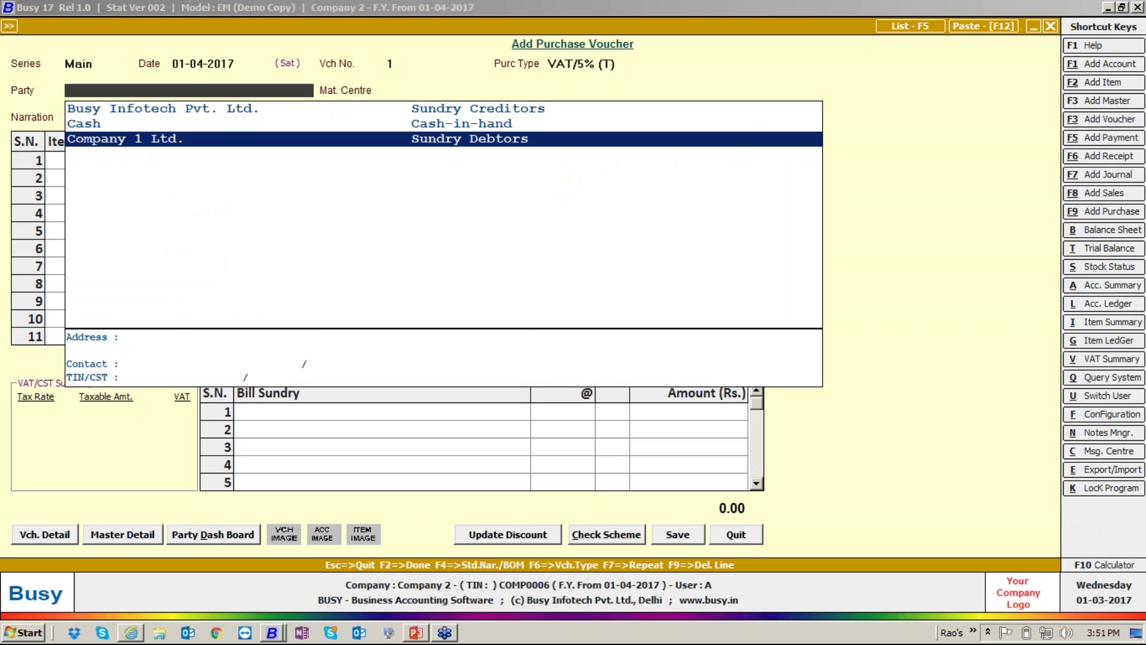
key(Return)
key(Return)
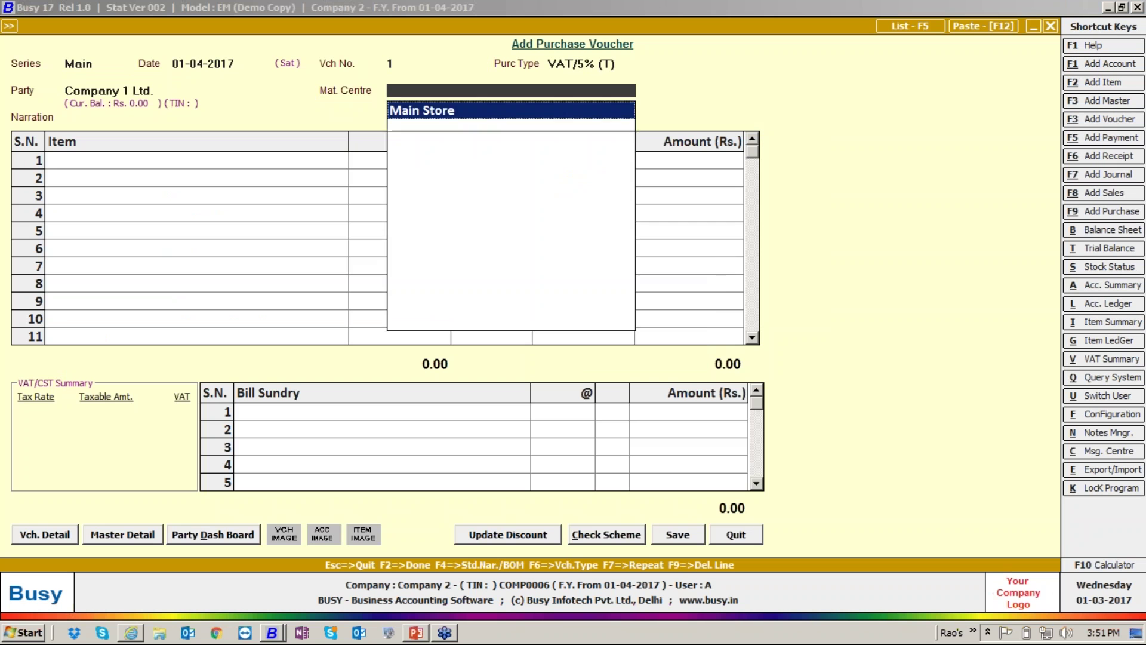
key(Return)
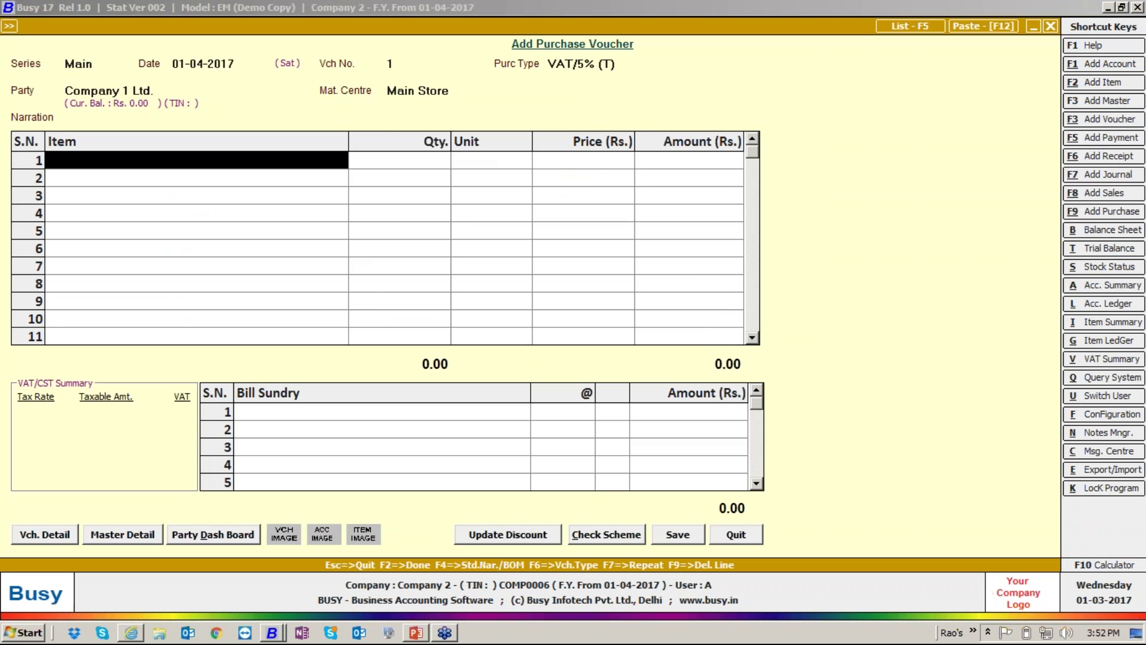
Paste voucher data from the Desktop file Sales - 1.xml into the purchase voucher and accept the import prompt
click(983, 30)
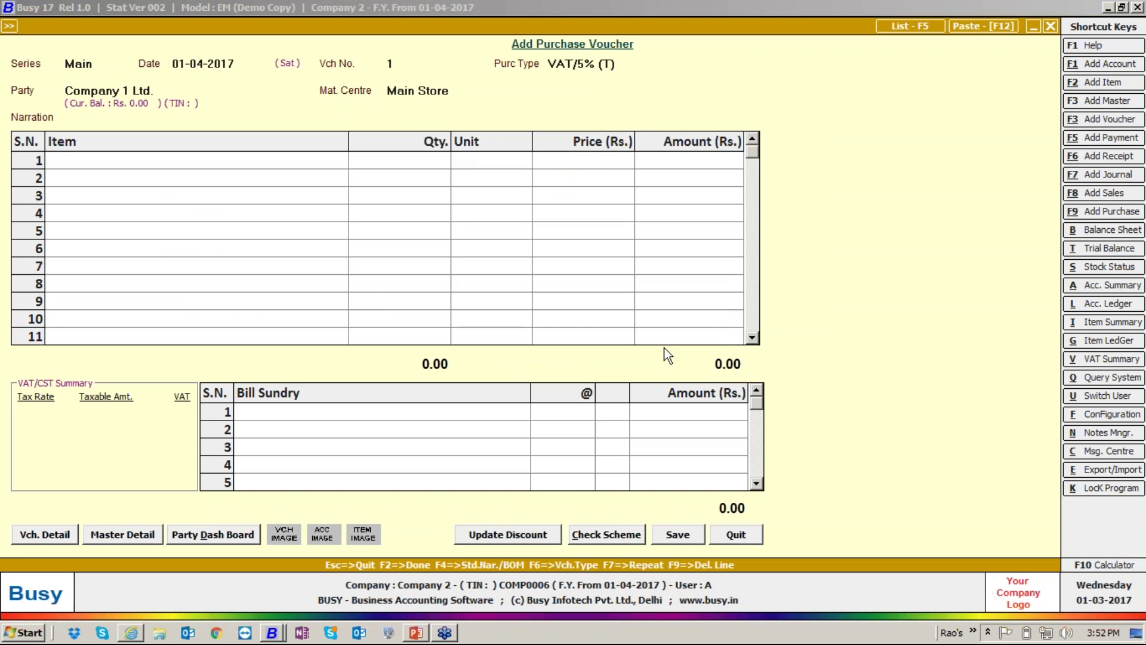
click(667, 351)
click(523, 84)
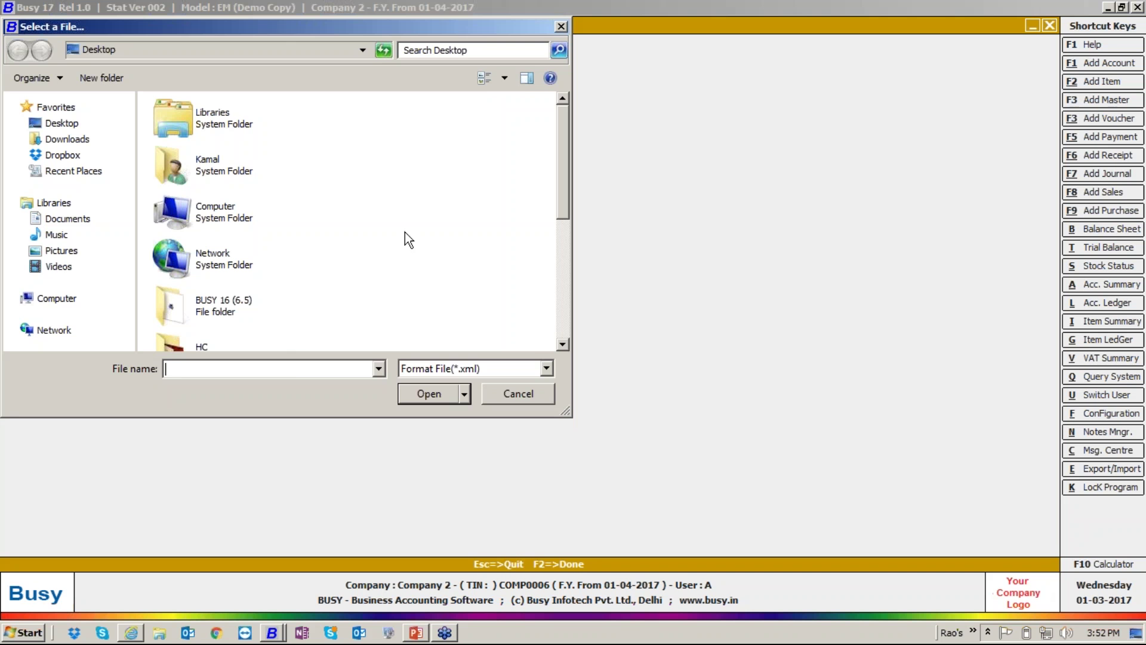
text(s)
key(Down)
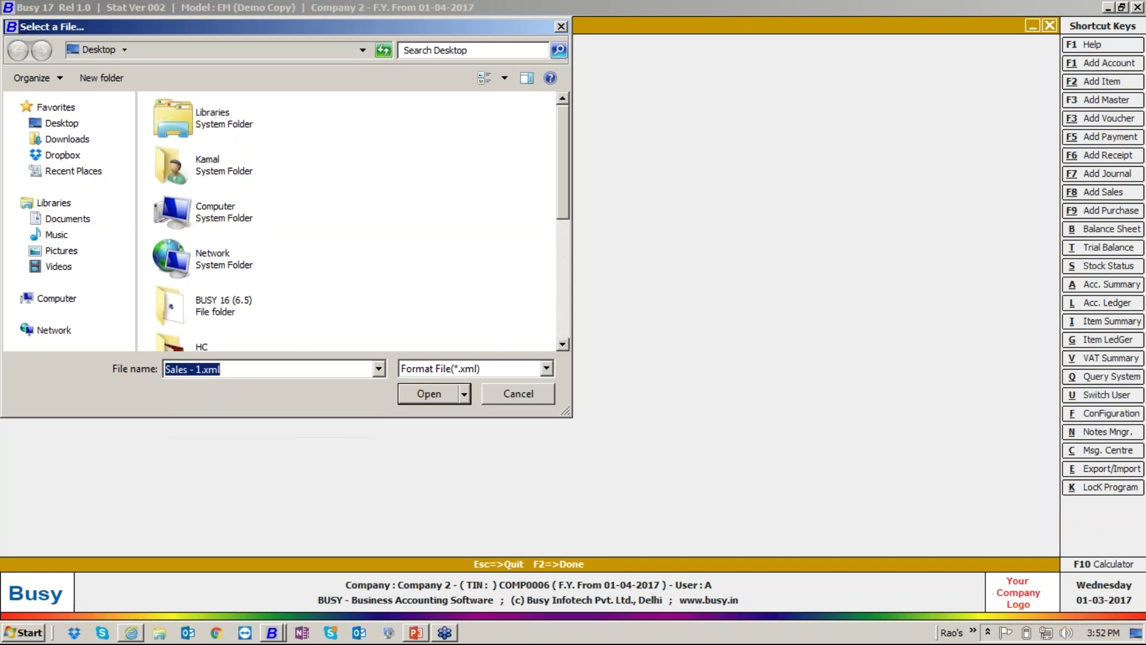
key(Return)
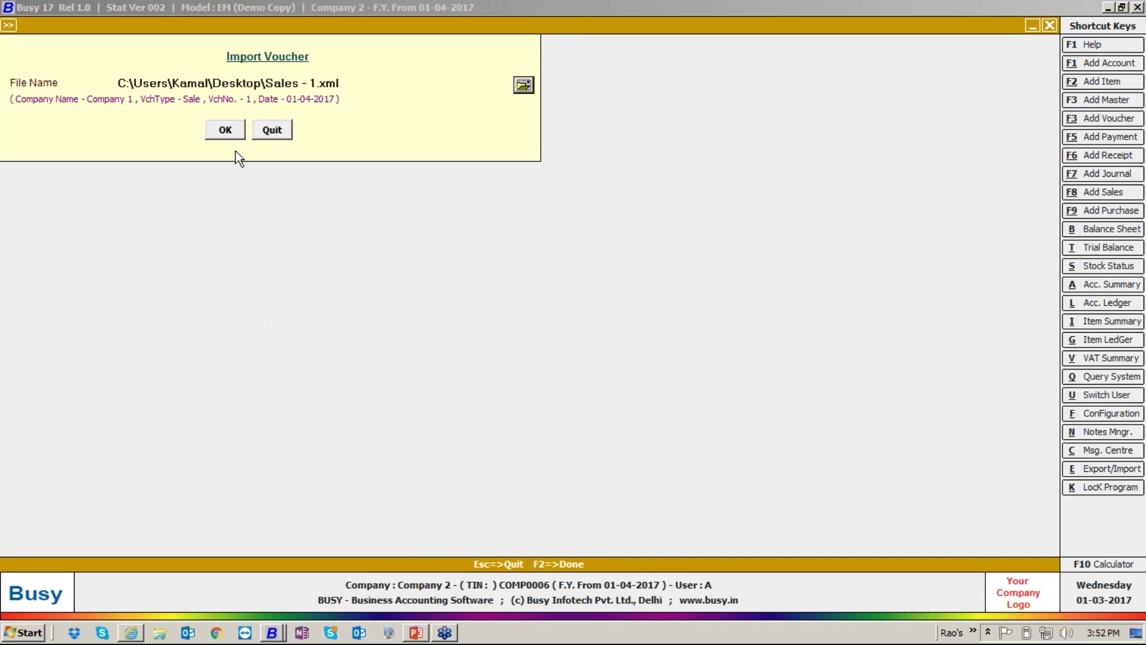
click(223, 126)
click(624, 351)
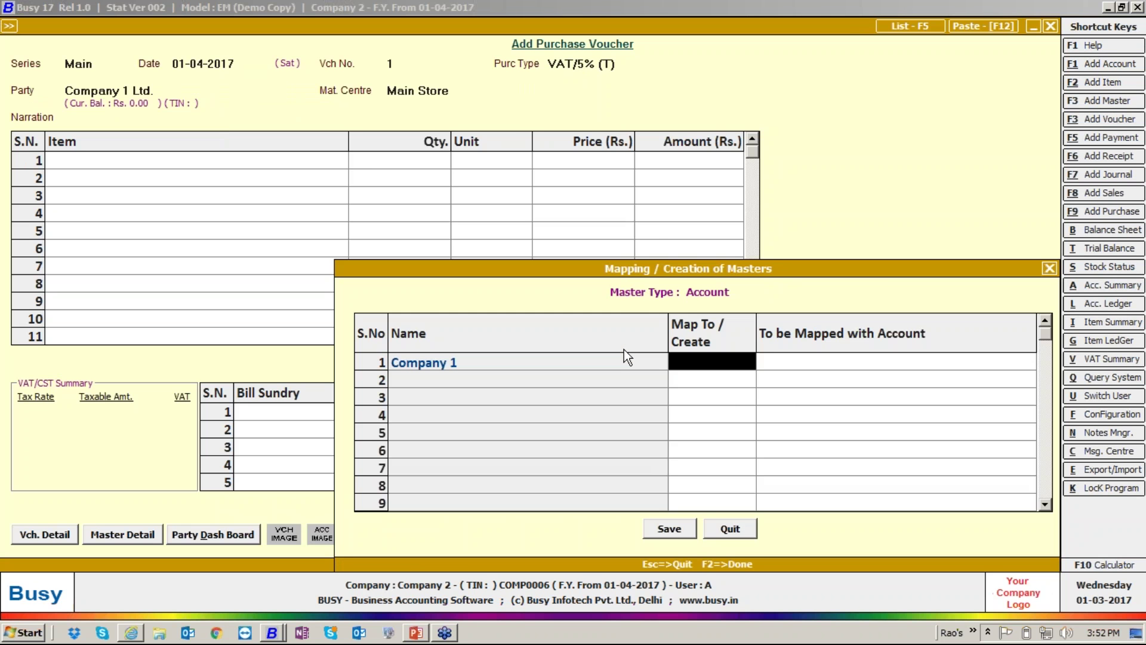
Map the unmatched account Company 1 to the existing account Company 1 Ltd. and save the account mapping
key(Return)
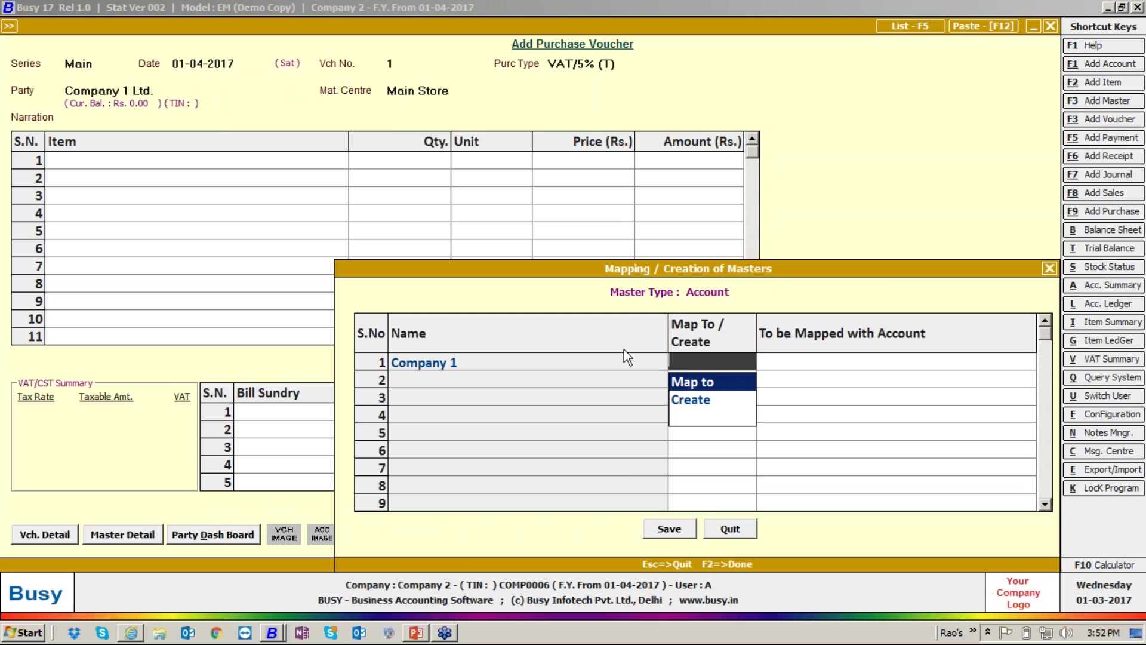
key(Return)
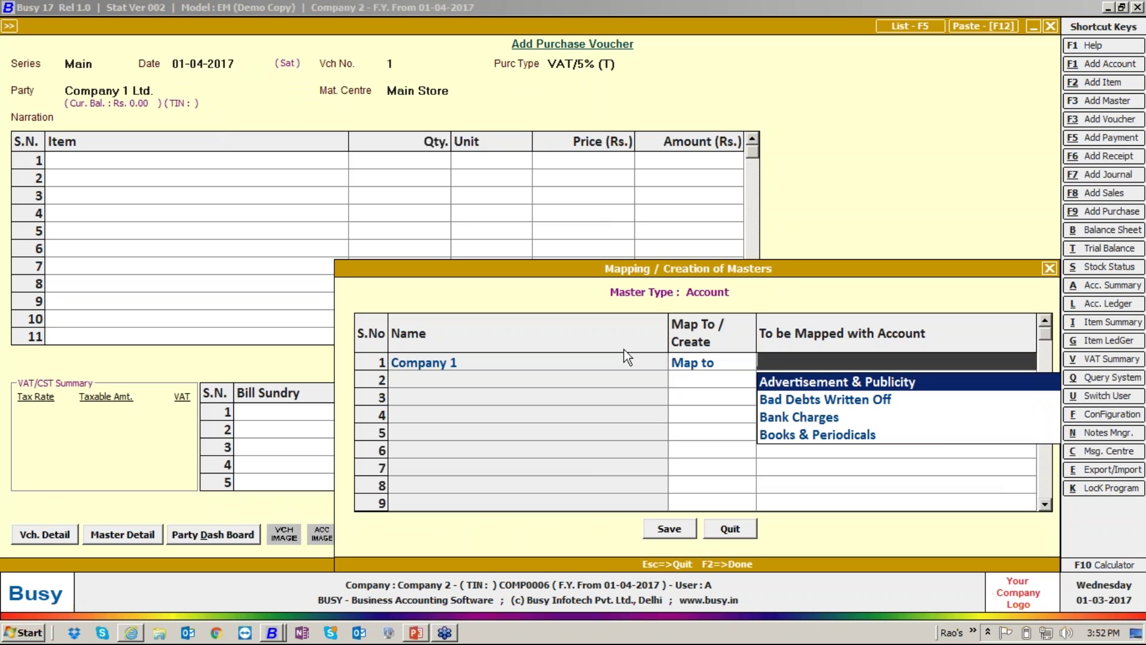
text(comp)
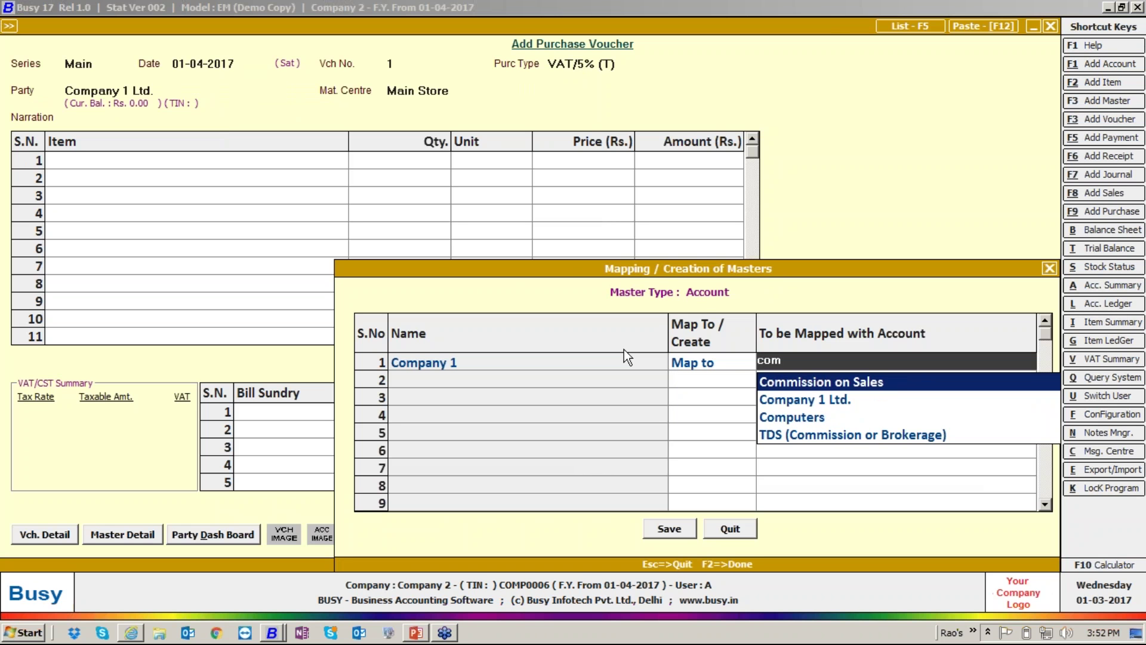
key(Return)
key(Return)
key(Return)
key(Return)
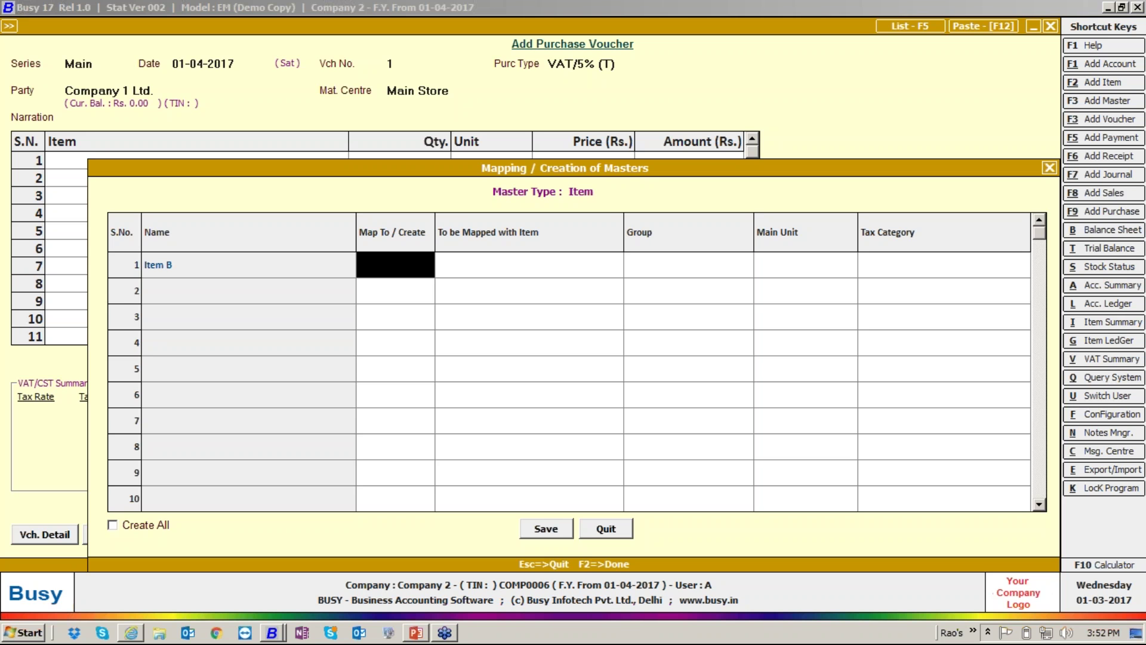
Choose Map to for Item B and create a new item master named Item Bb as its mapping target
key(Return)
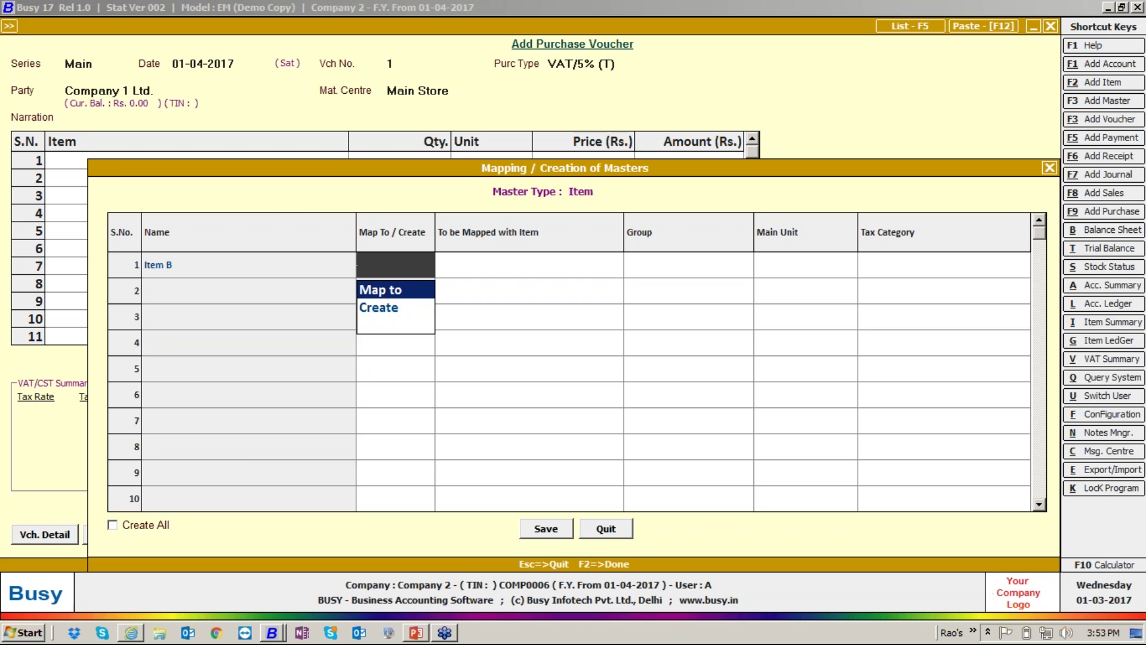
key(Return)
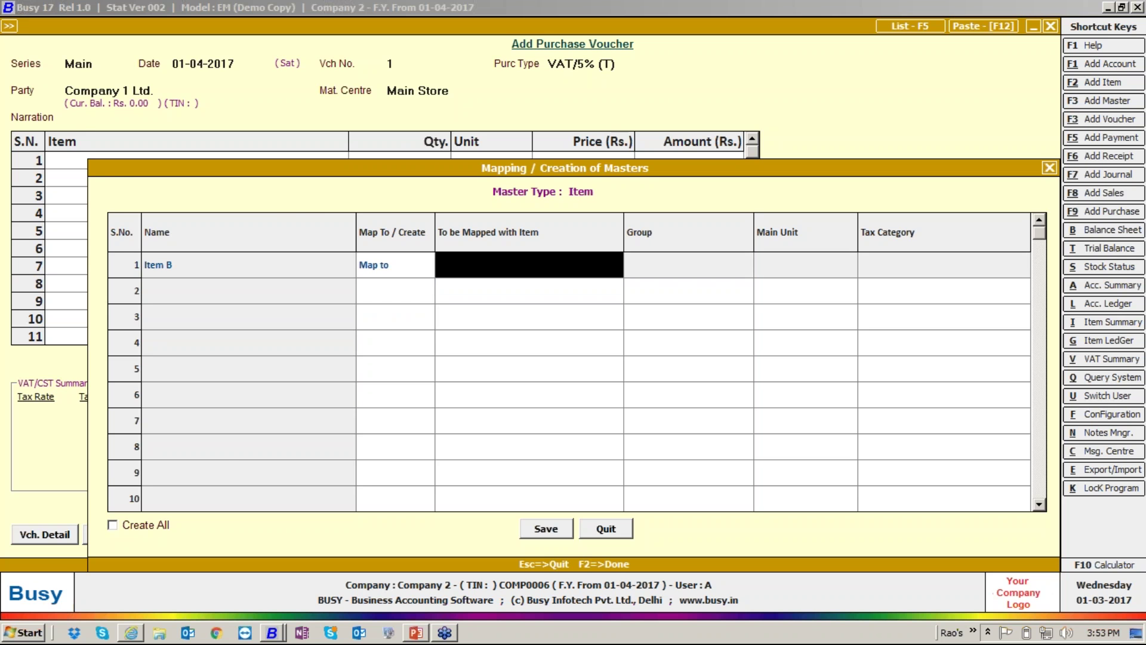
key(alt+c)
text(item)
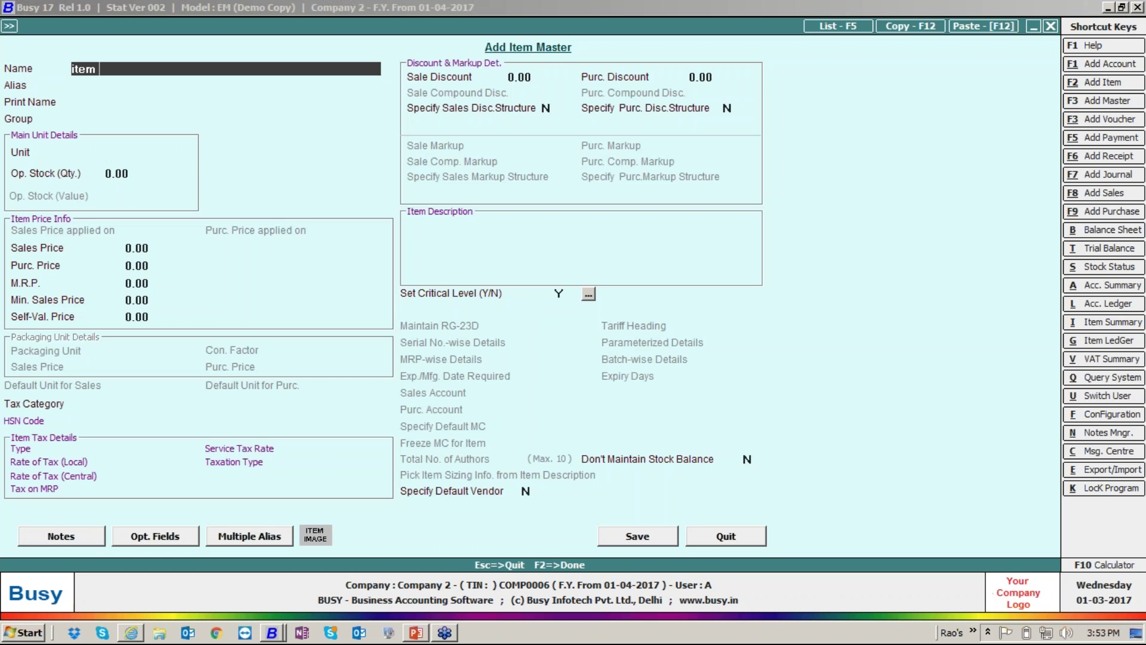
text( Bb)
key(Return)
key(Return)
key(Return)
key(Return)
key(F2)
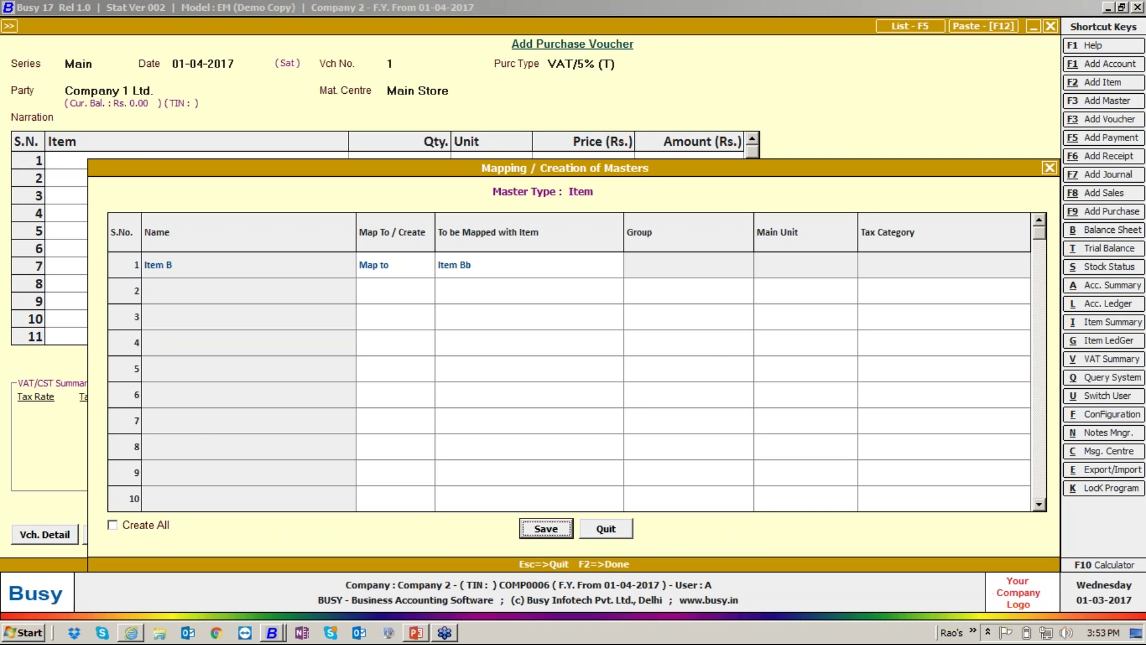
Save the mapping of Item B to Item Bb and load the imported data into the purchase voucher
key(Return)
key(Return)
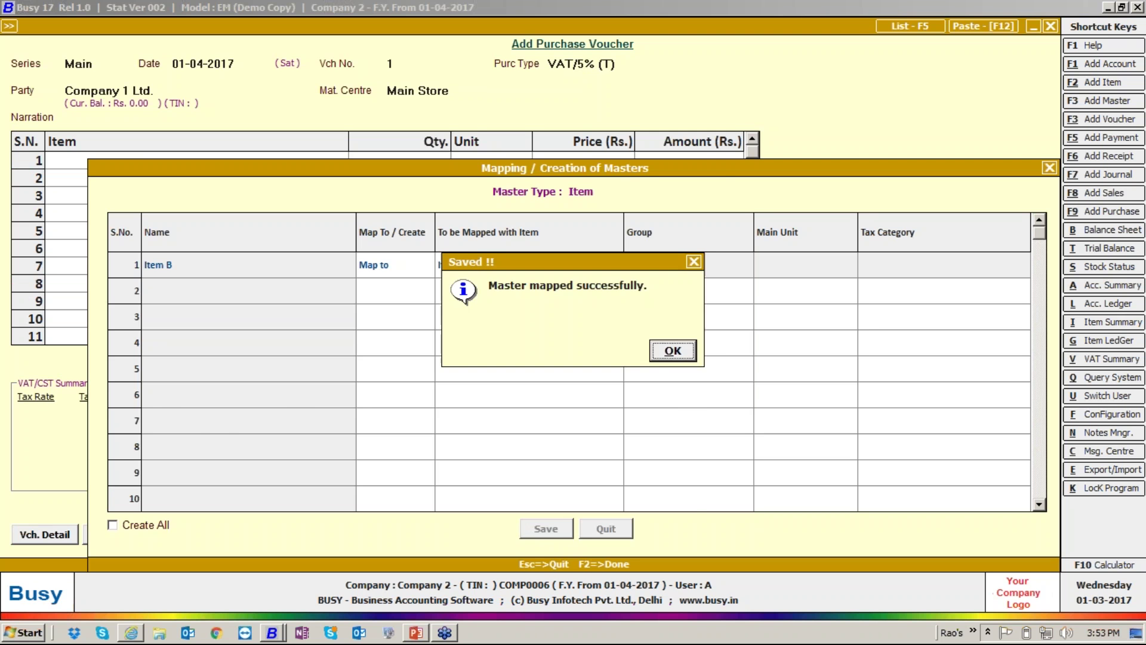
key(Return)
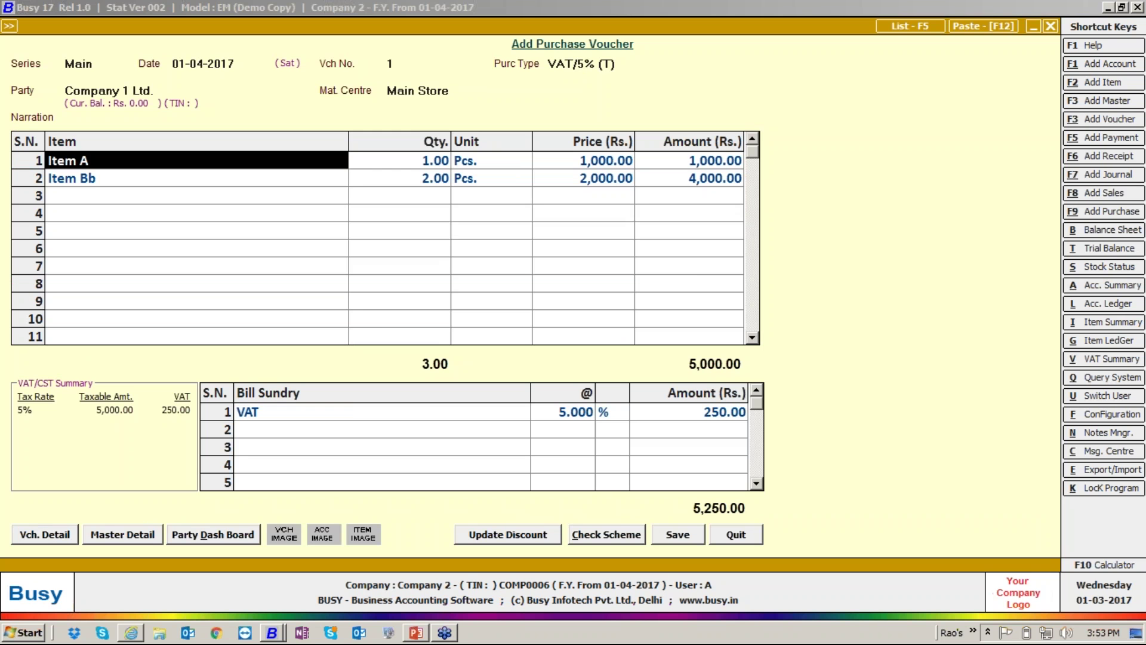
Switch to the Company 1 window to compare its sales voucher, and return to the Company 2 purchase voucher
click(273, 632)
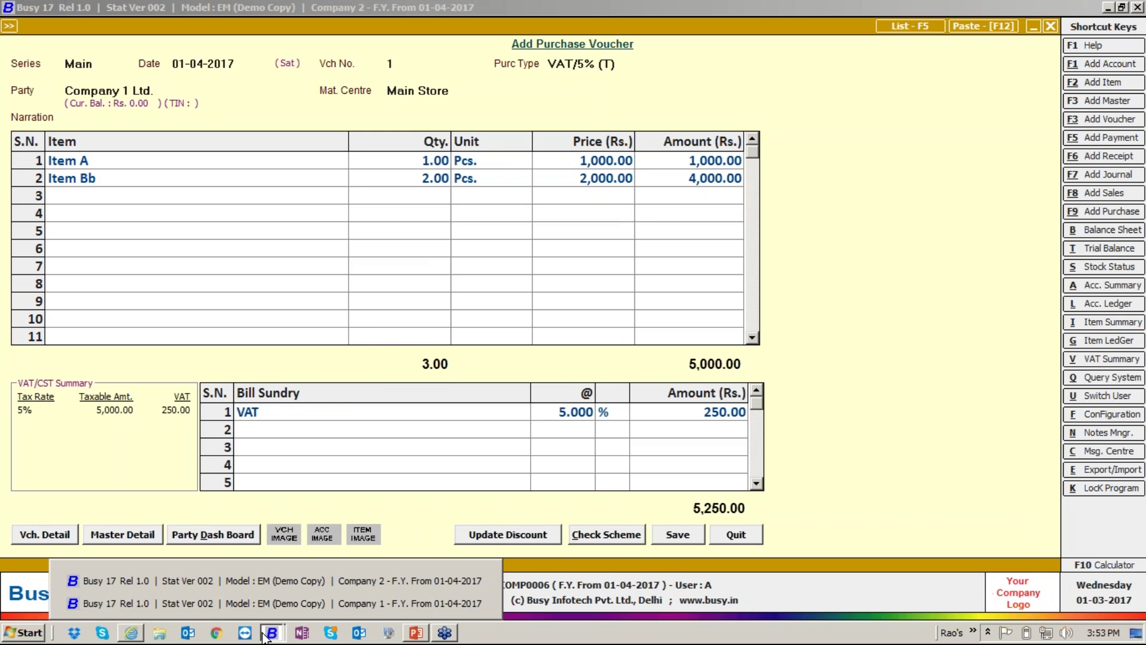
click(296, 606)
key(Return)
key(Return)
key(Return)
key(alt+Tab)
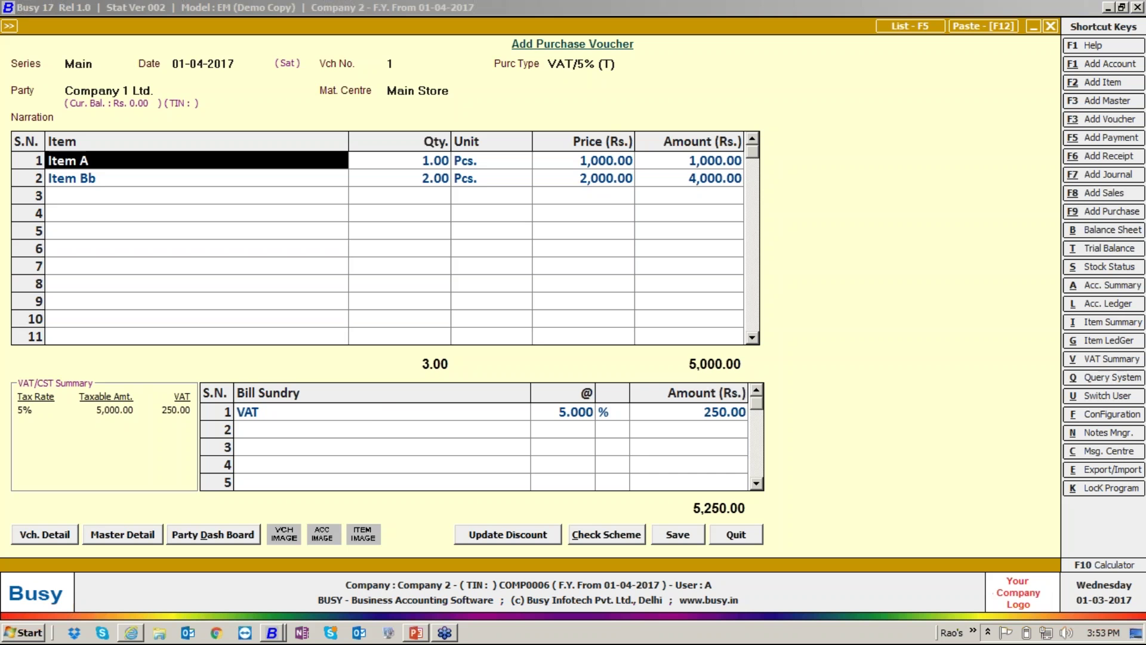
Save the imported purchase voucher with its VAT bill sundry and leave the voucher entry screen
click(373, 413)
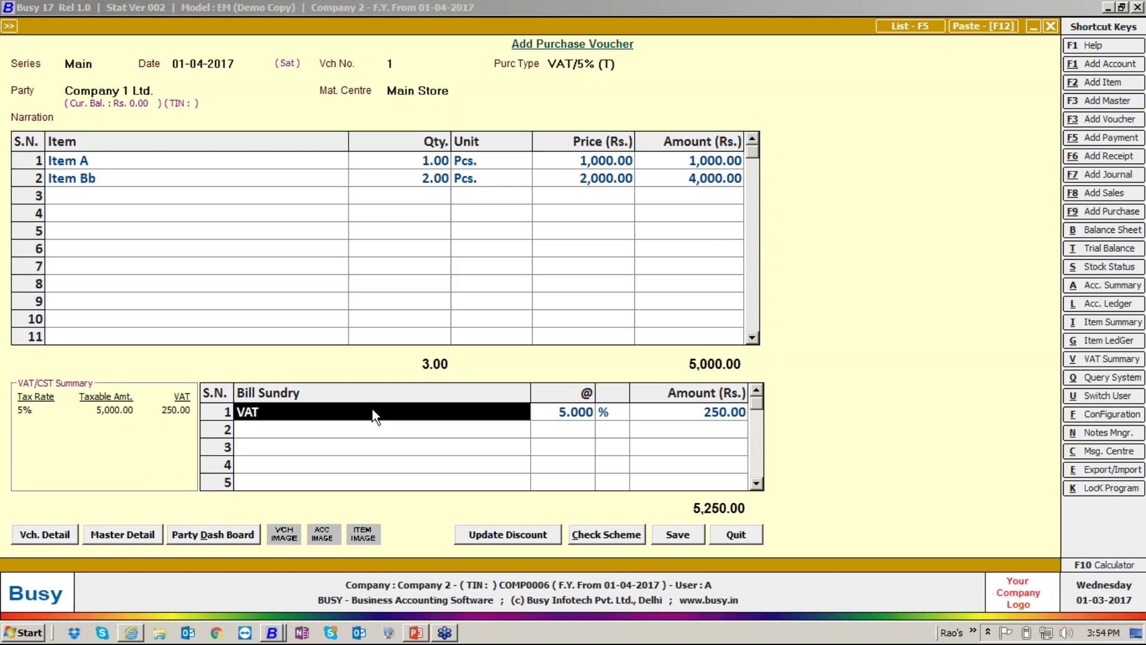
key(Return)
key(Return)
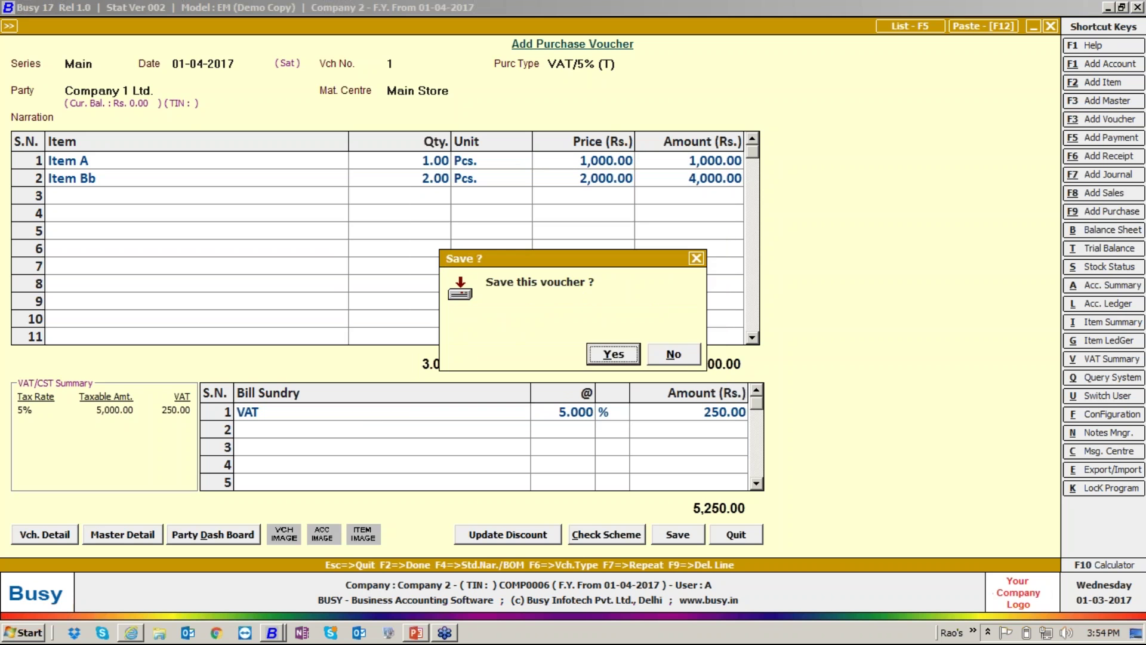
key(Return)
key(Escape)
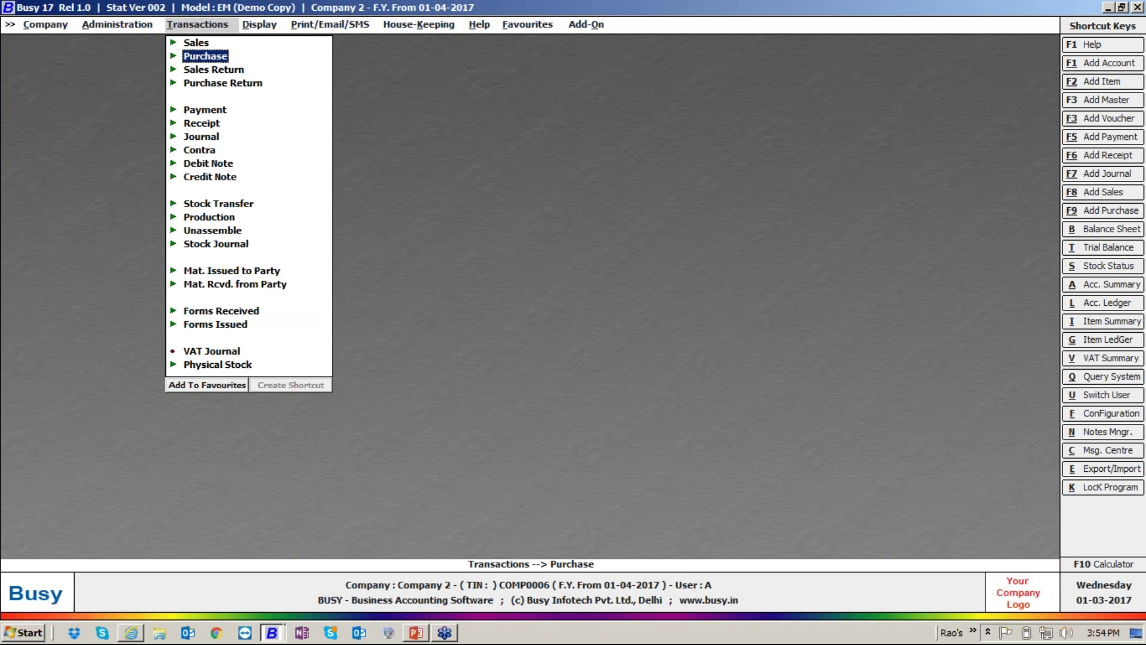
Open the Mapping of Masters configuration for the Account master type
key(Left)
key(Left)
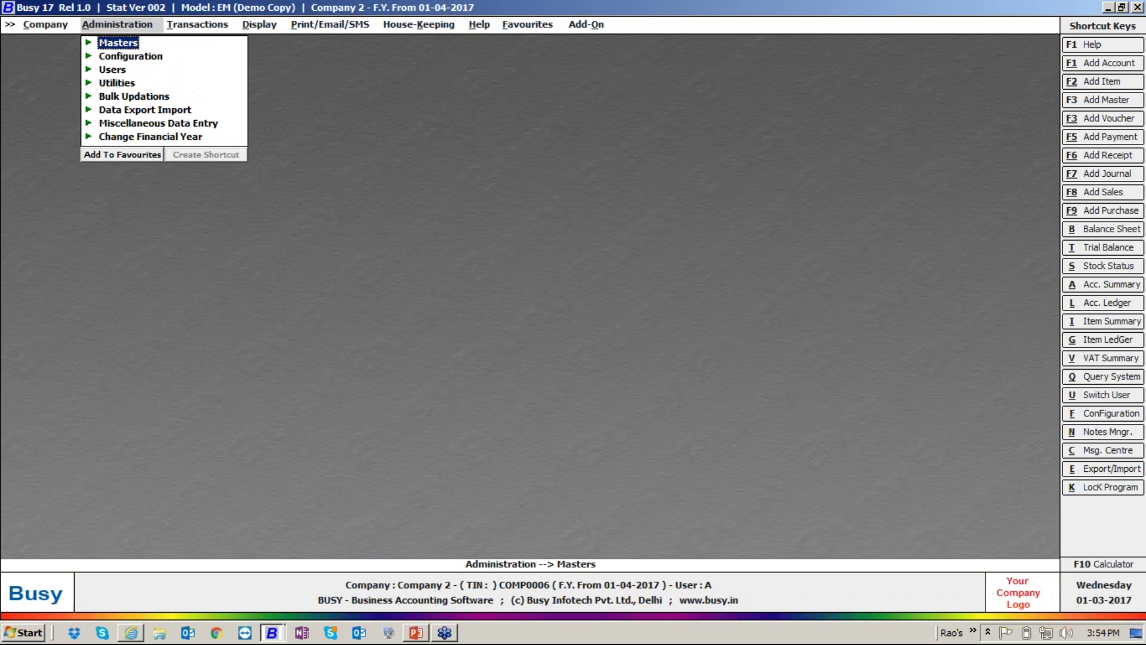
key(Down)
key(Down)
key(Down)
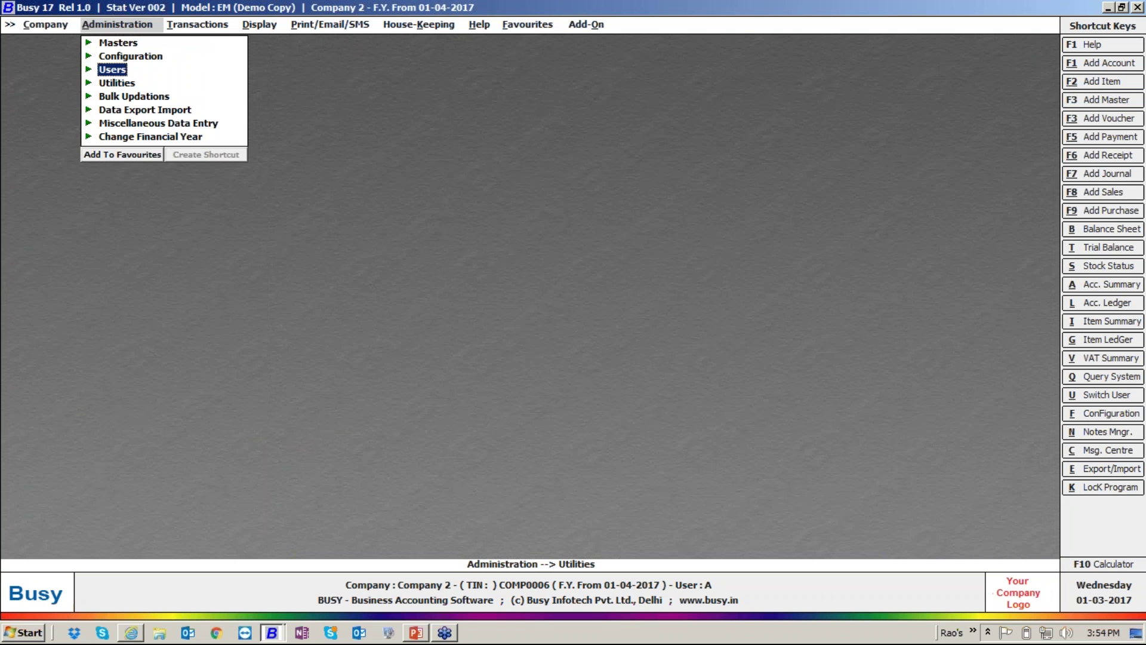
key(Up)
key(Up)
key(Right)
key(Down)
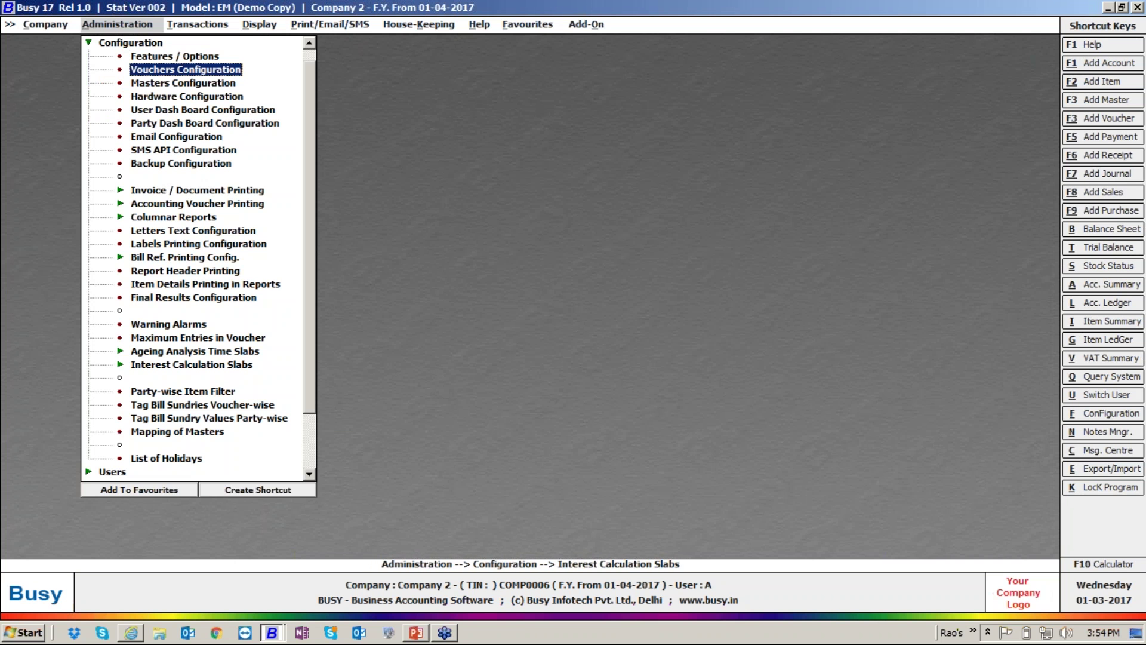
key(Return)
key(Escape)
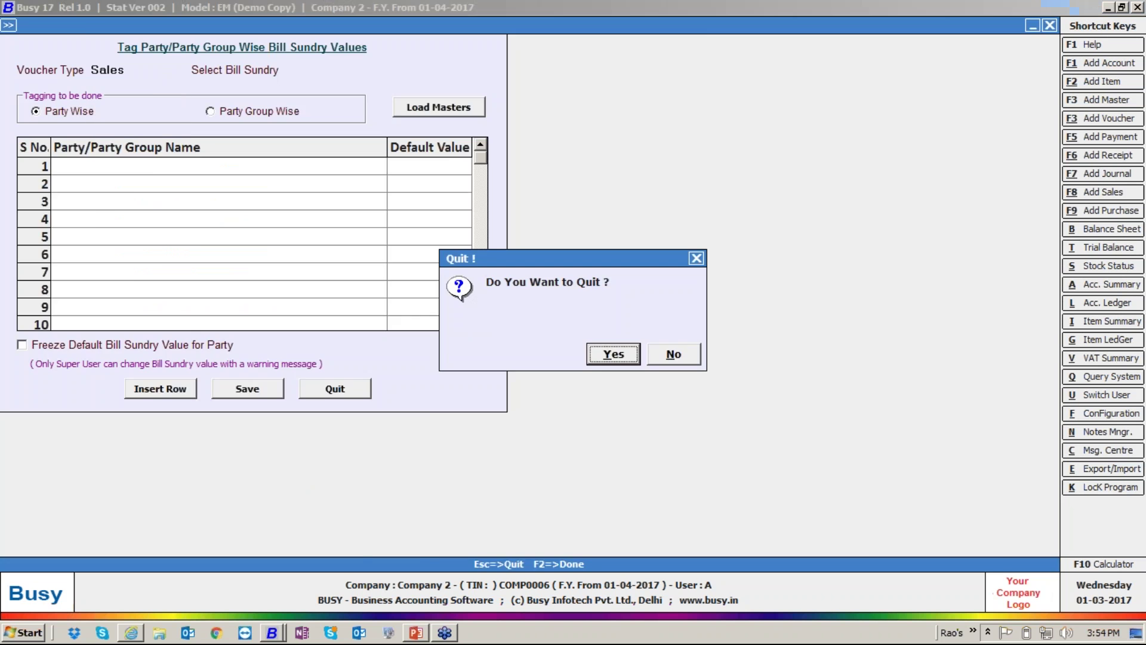
key(Escape)
key(Down)
key(Return)
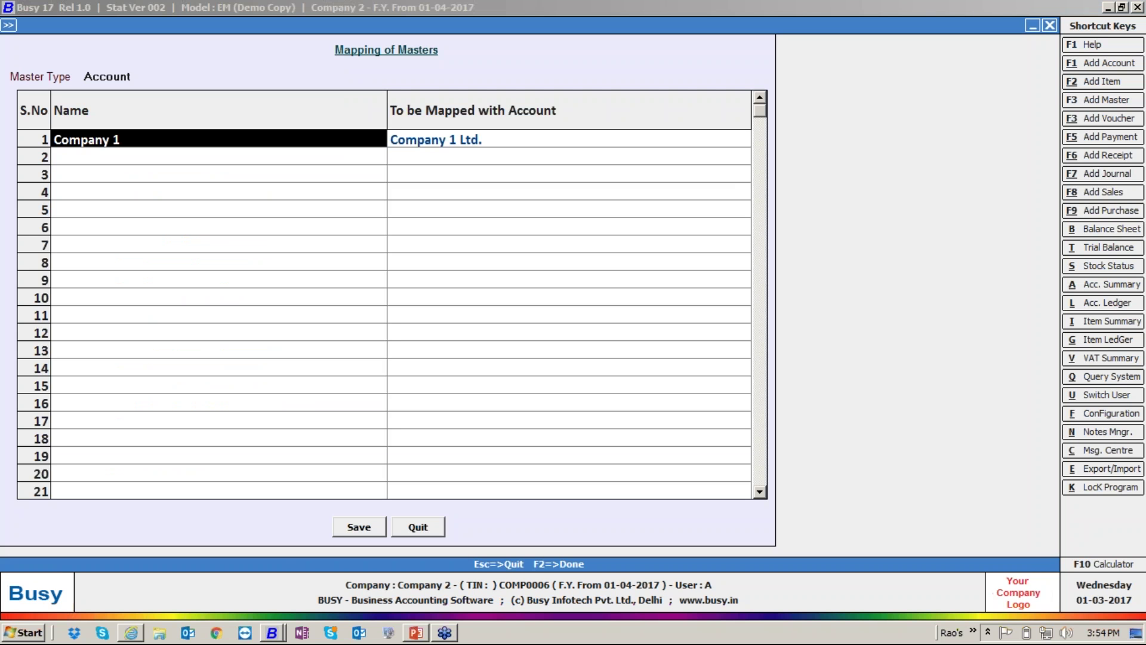
Add an account mapping from Company Abc to Busy Infotech Pvt. Ltd. in the second row
key(Down)
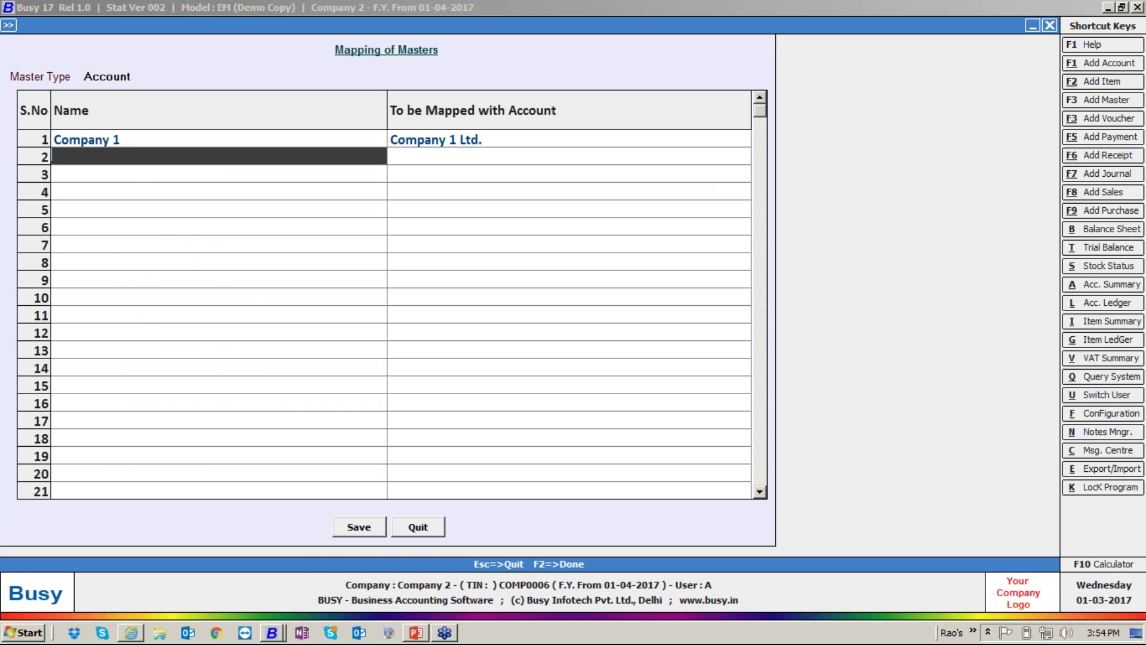
text(company abc)
key(Return)
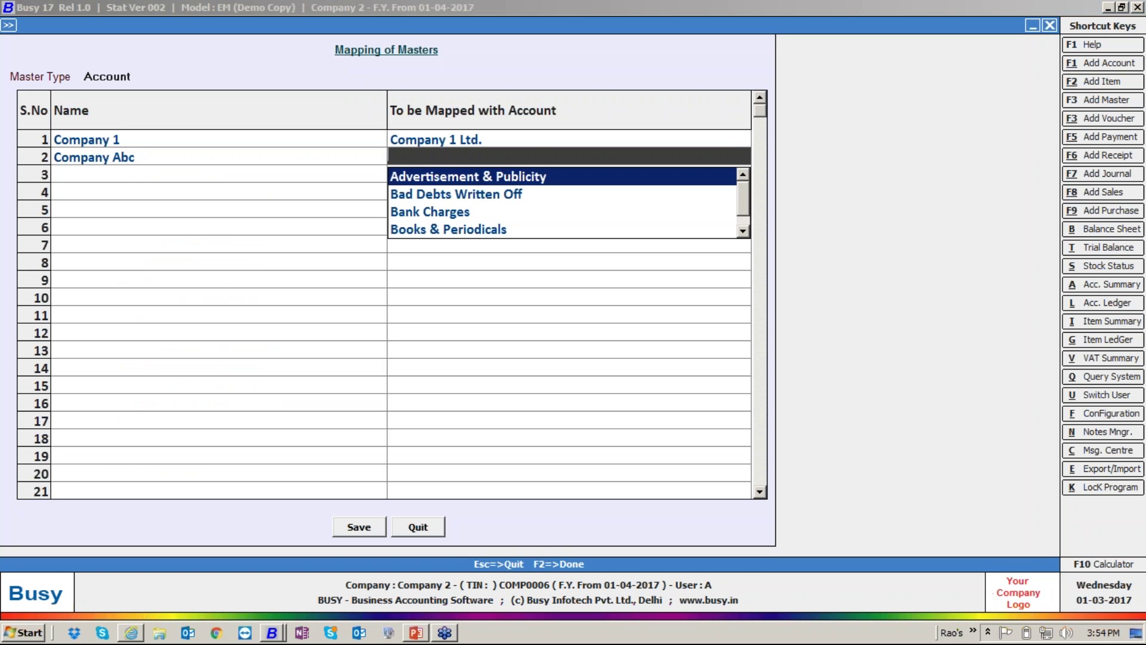
text(busy)
key(Return)
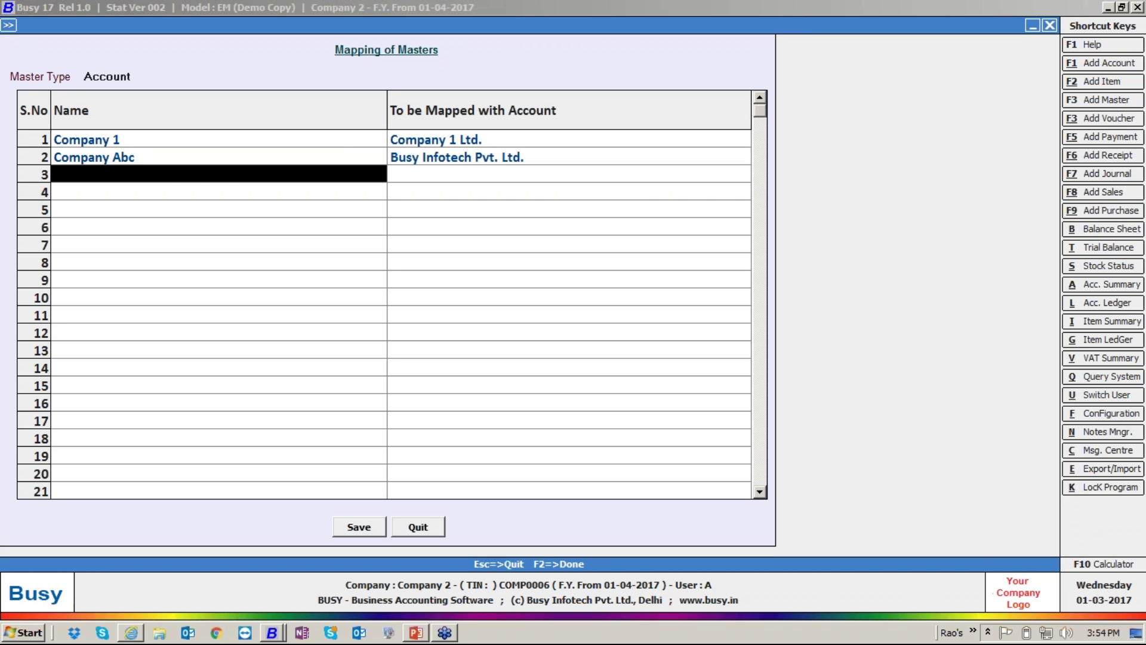
Change the master type to Item and add a mapping from Item B1 to Item Bb in the second row
key(Escape)
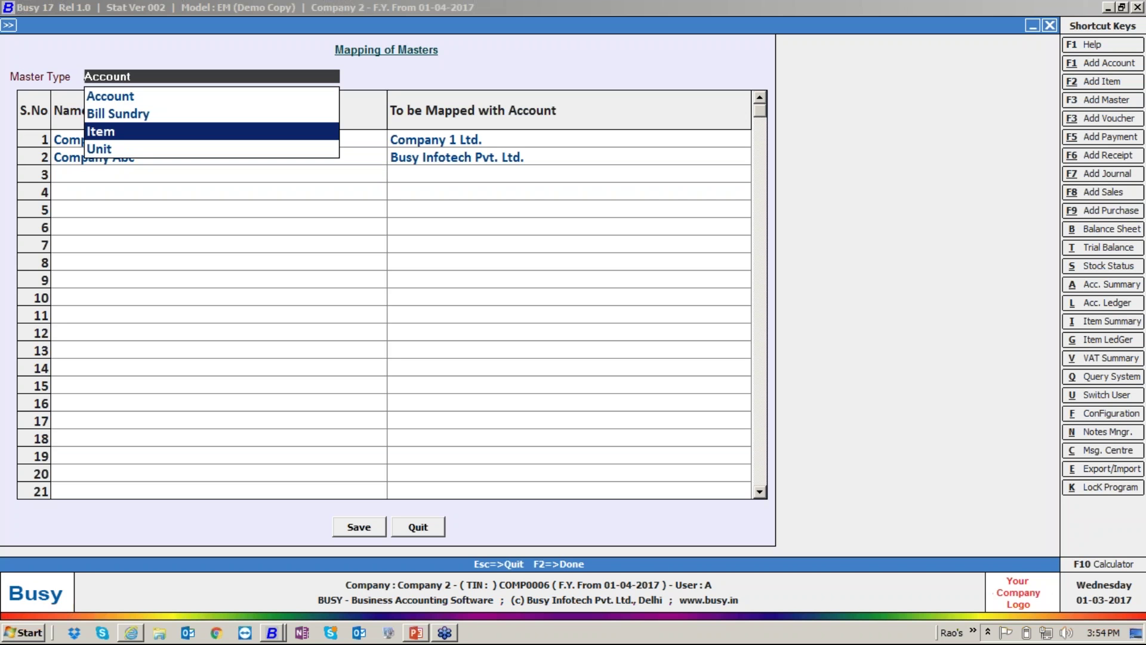
key(Return)
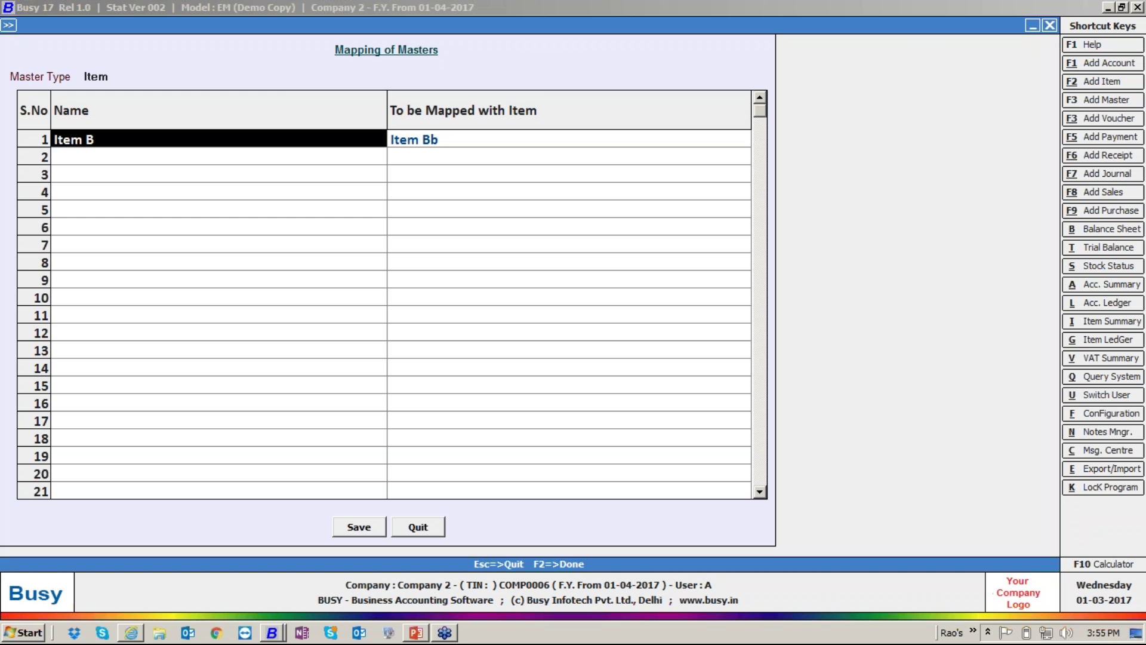
click(453, 139)
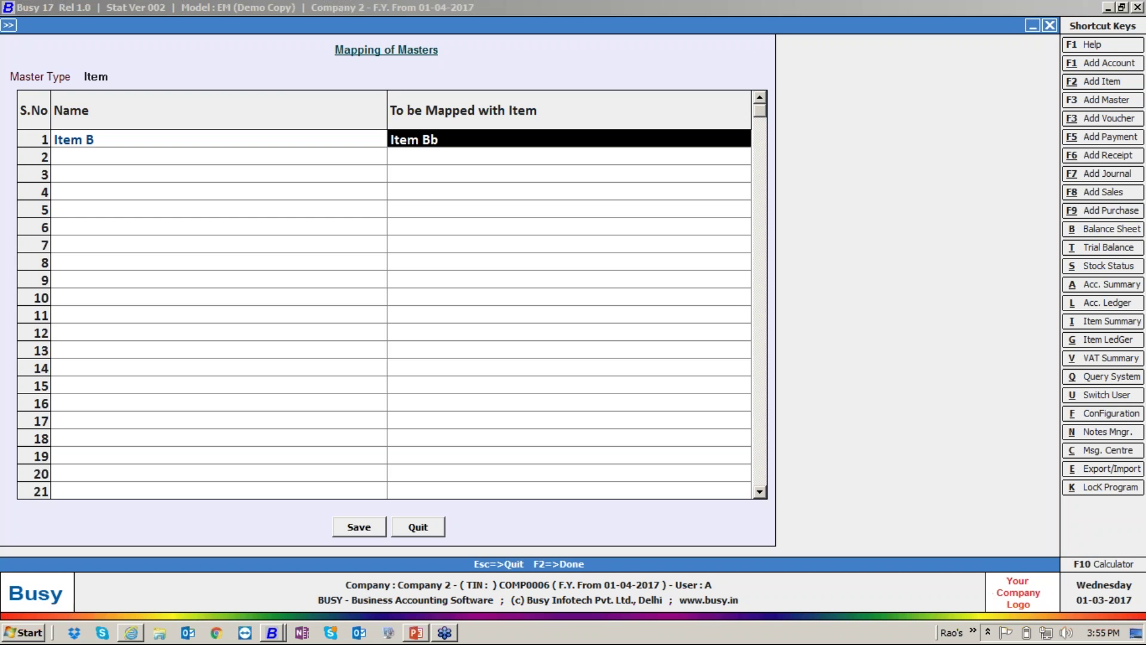
key(Return)
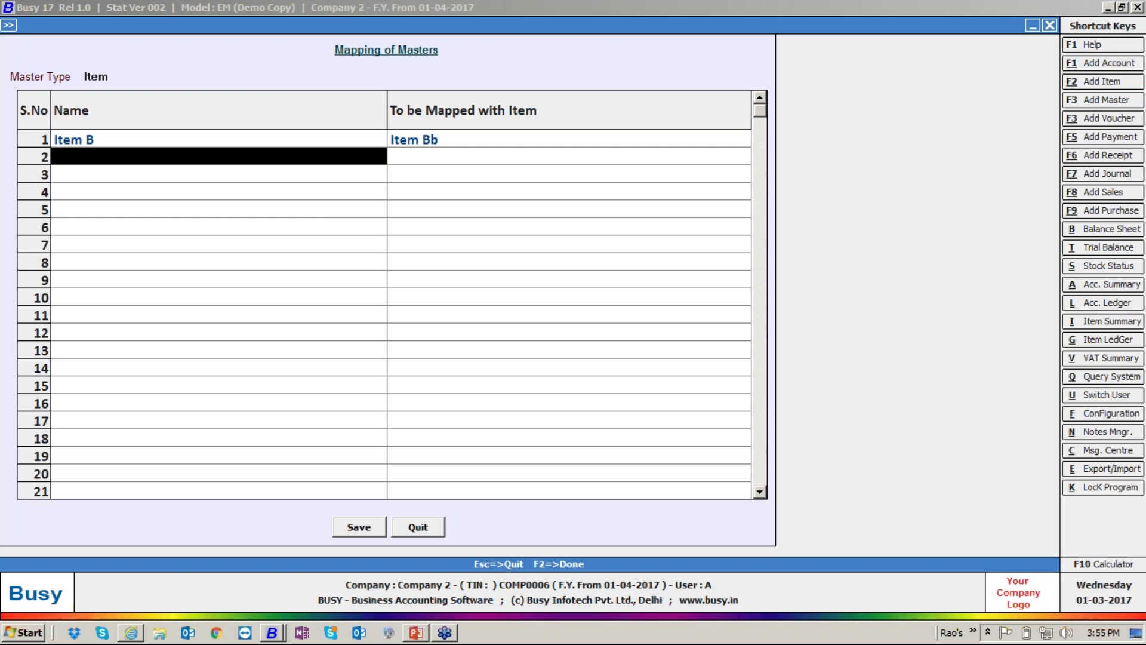
text(item )
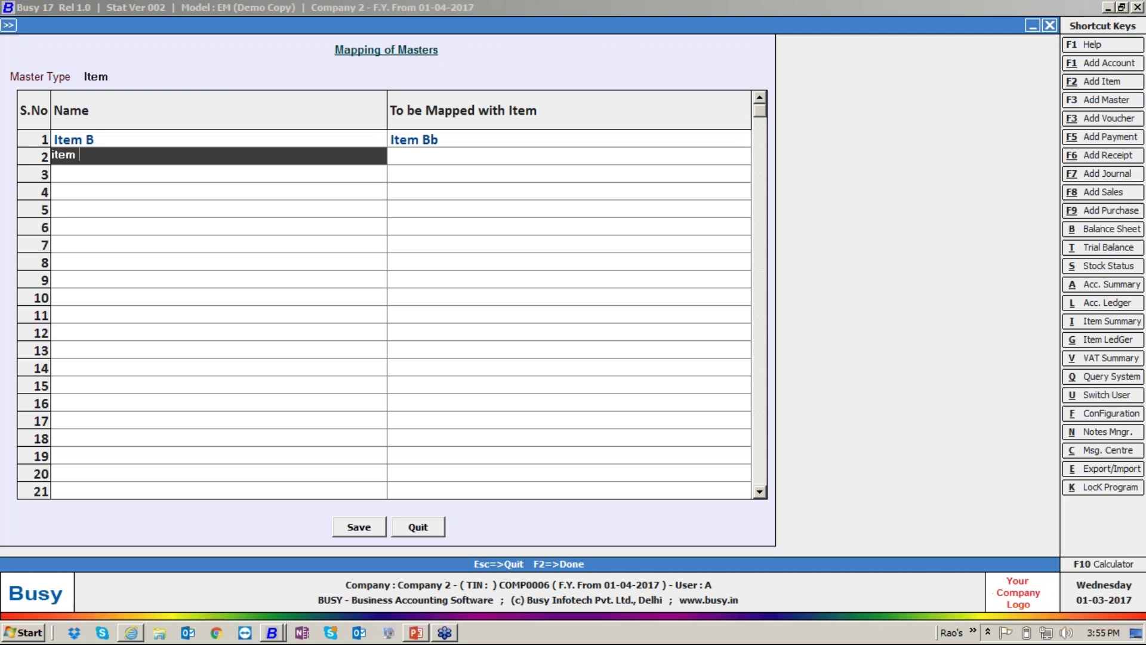
text(b1)
key(Return)
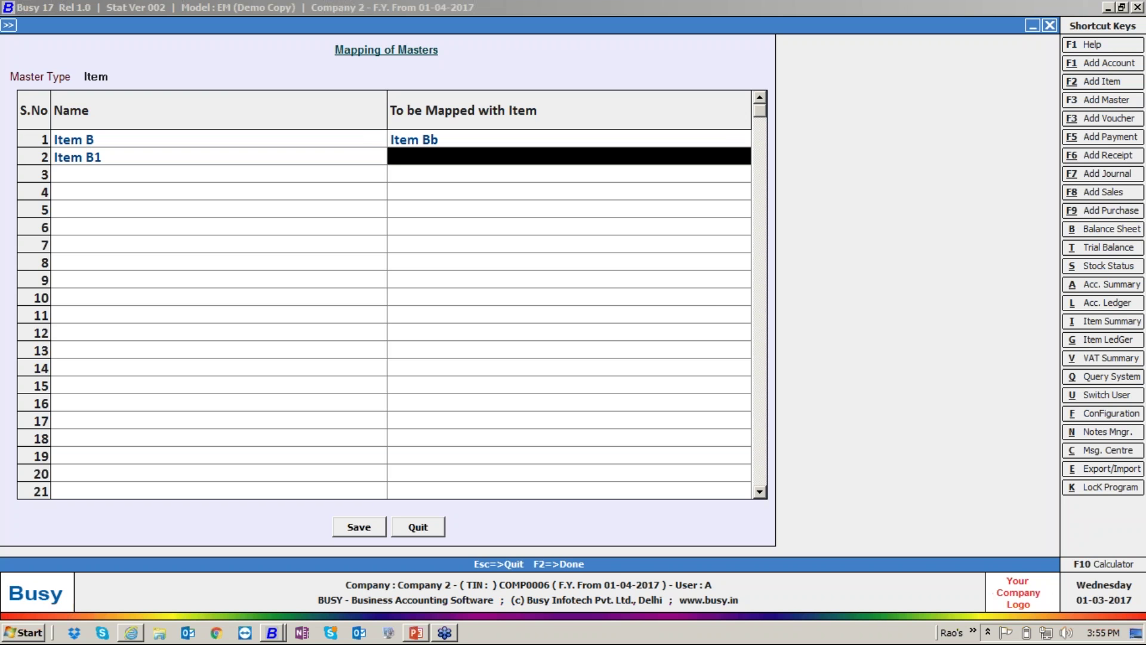
key(Down)
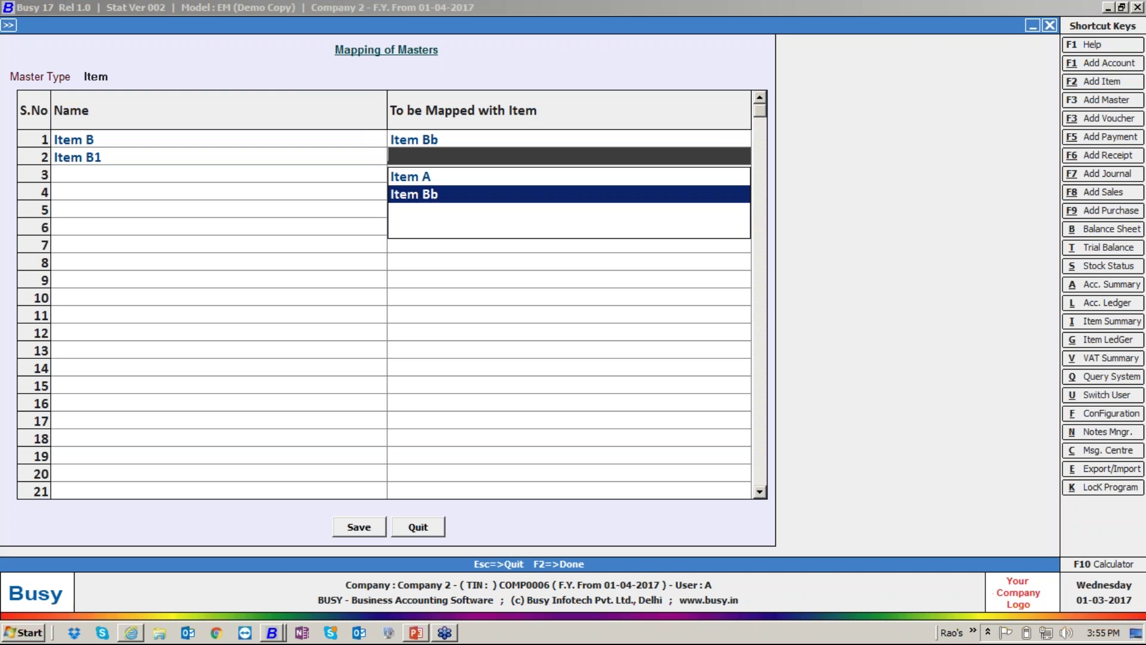
key(Return)
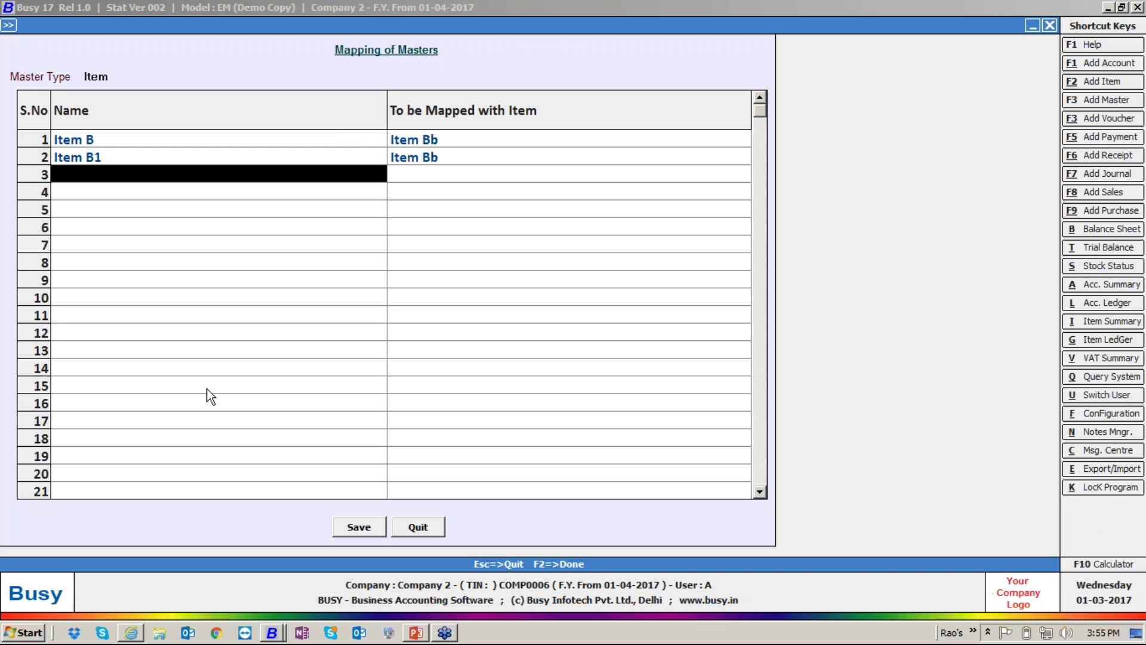
Highlight the names Item B and Item B1 and their mapped items to compare the two rows
key(Up)
key(Up)
key(shift+Down)
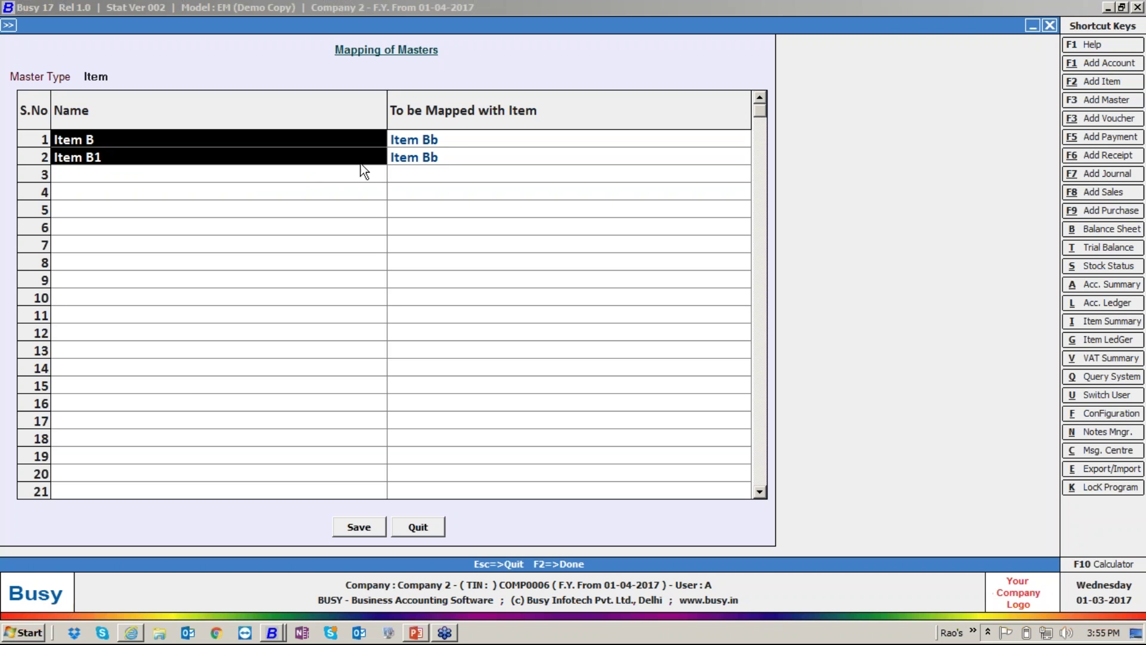
drag(450, 141, 458, 161)
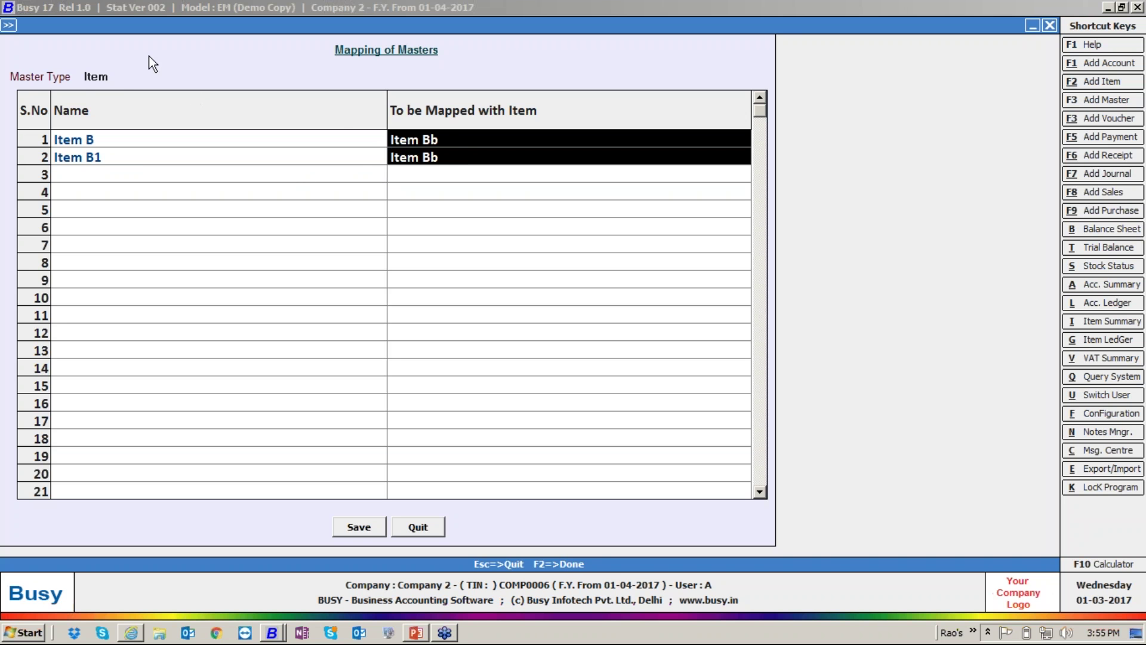
View the mapping lists for the Unit and Bill Sundry master types
click(143, 76)
key(Down)
key(Return)
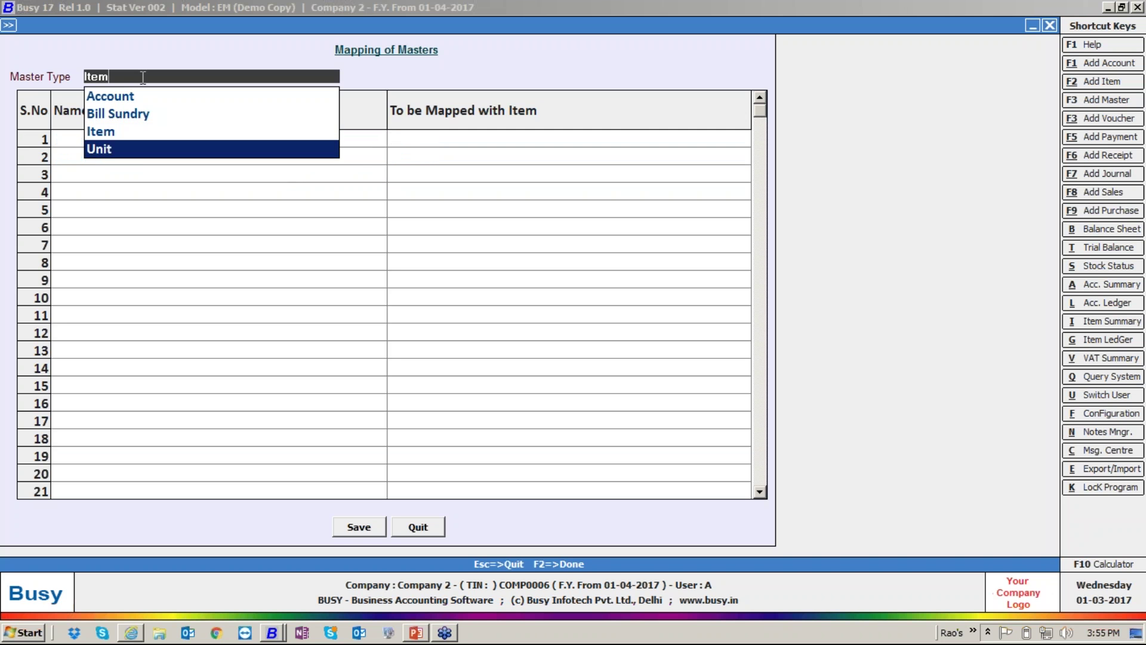
click(143, 76)
key(Up)
key(Up)
key(Return)
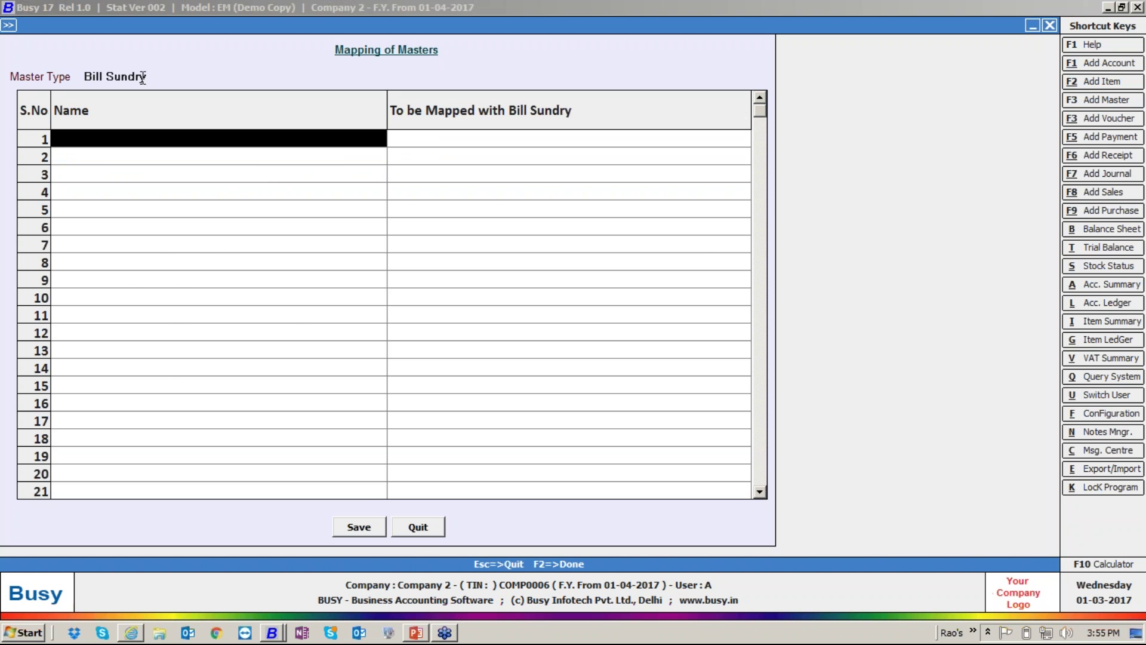
Close Mapping of Masters in Company 2 and switch to the Company 1 window
key(Escape)
key(Return)
key(Escape)
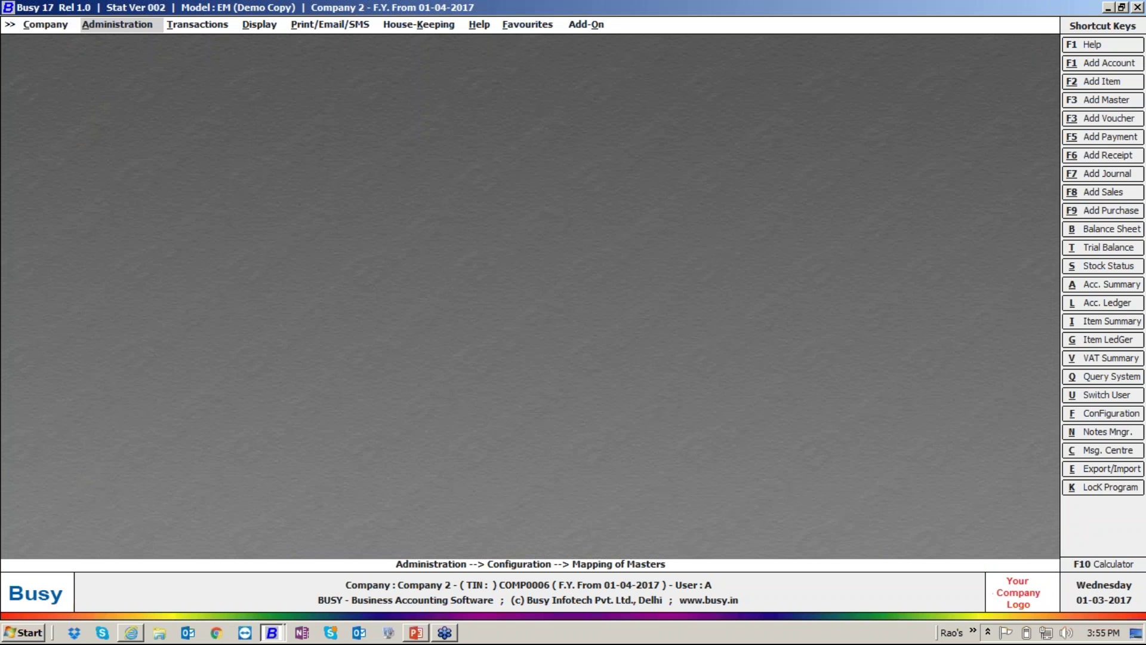
key(Right)
key(Return)
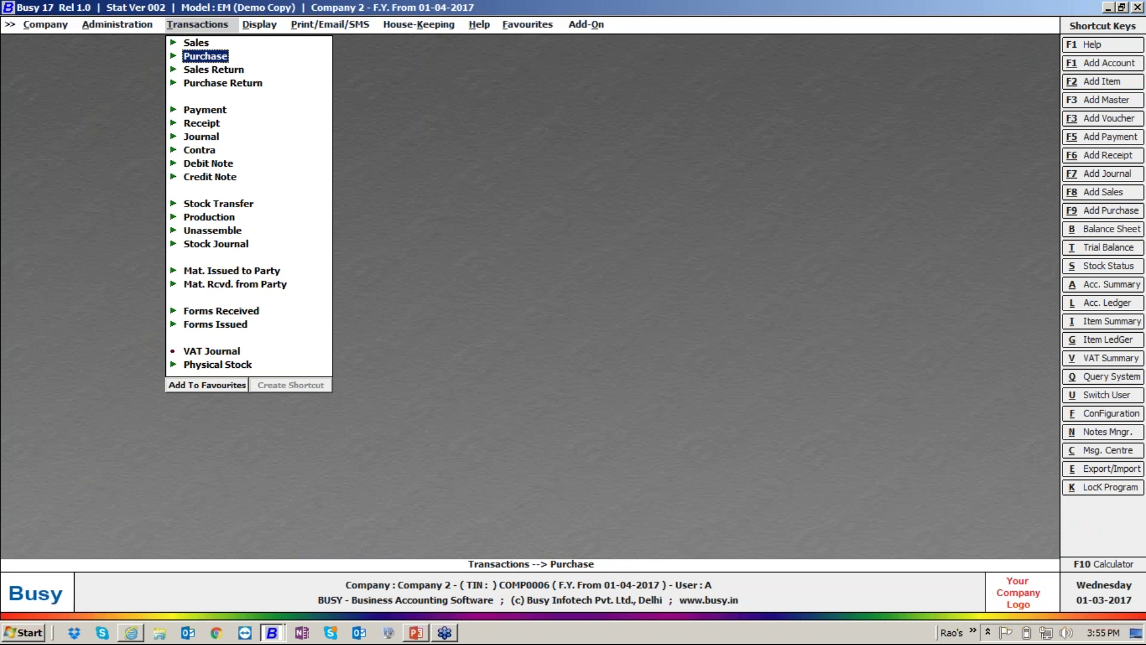
mouse_move(273, 634)
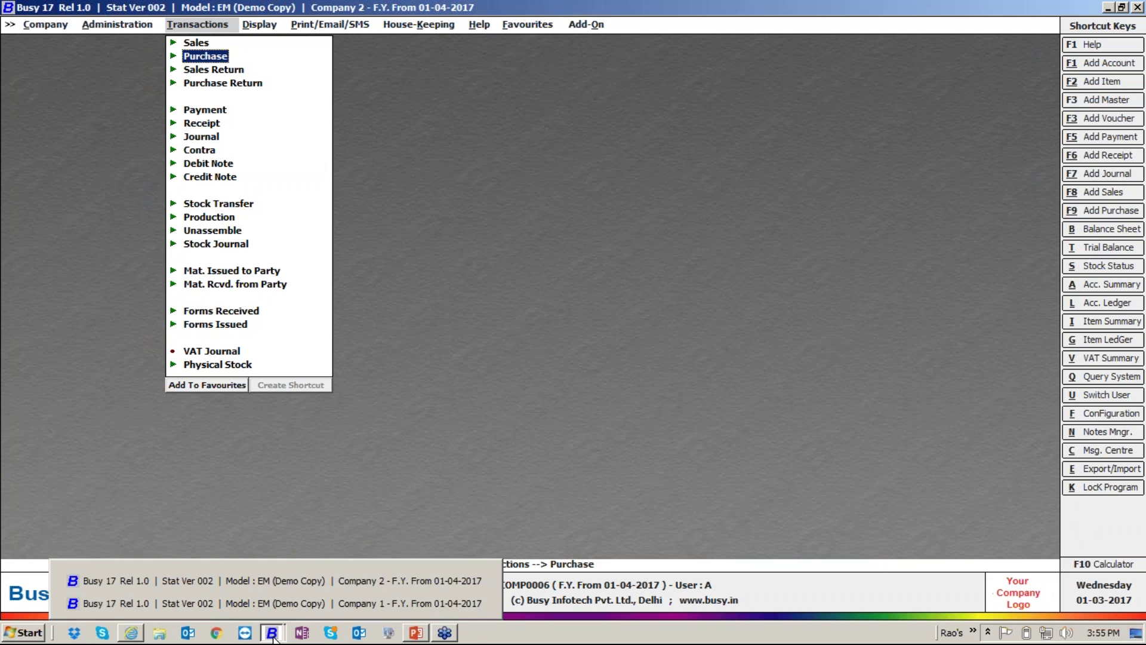
click(289, 599)
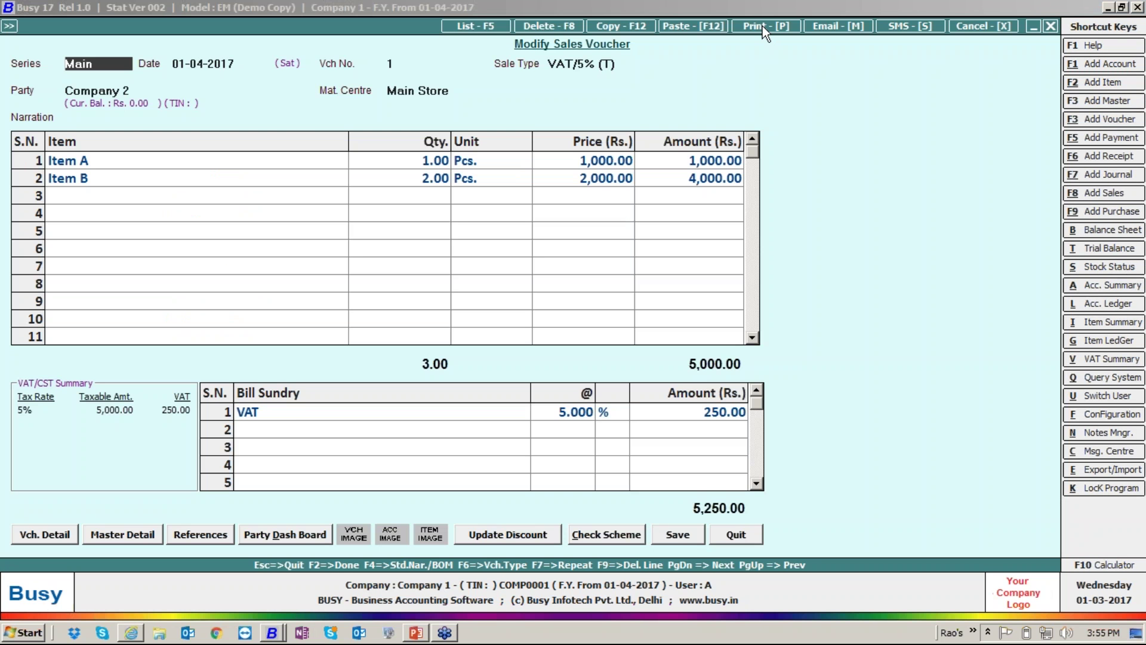
Start e-mailing the open sales voucher, try the XML Attachment and PDF + XML Attachment options, and cancel without sending
click(814, 30)
click(220, 114)
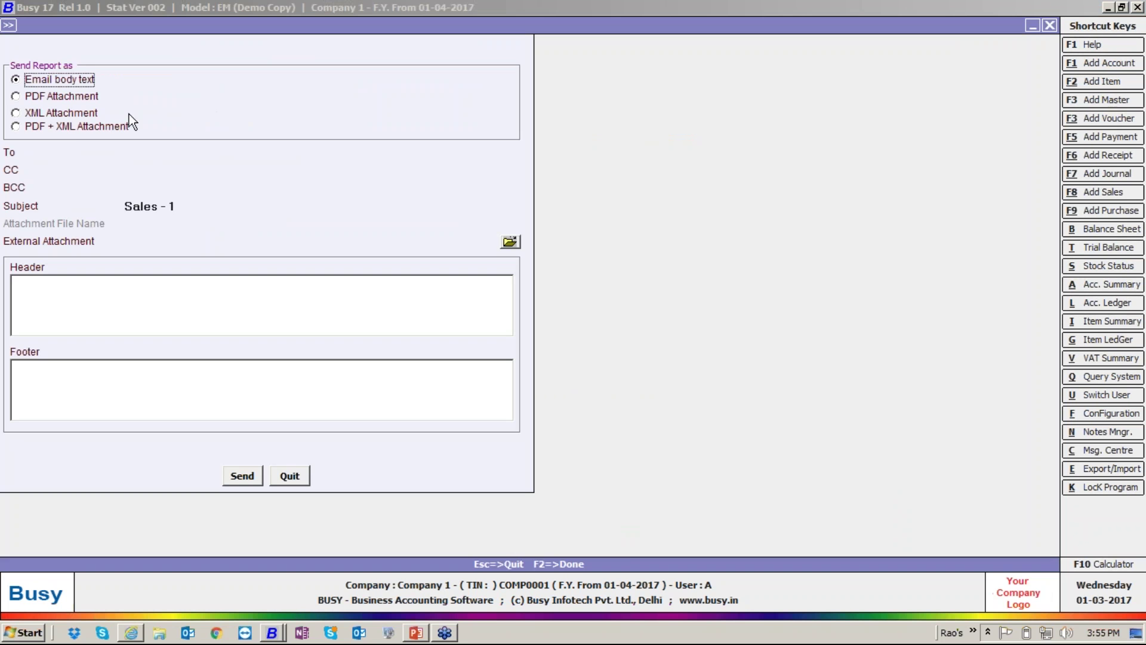
click(70, 113)
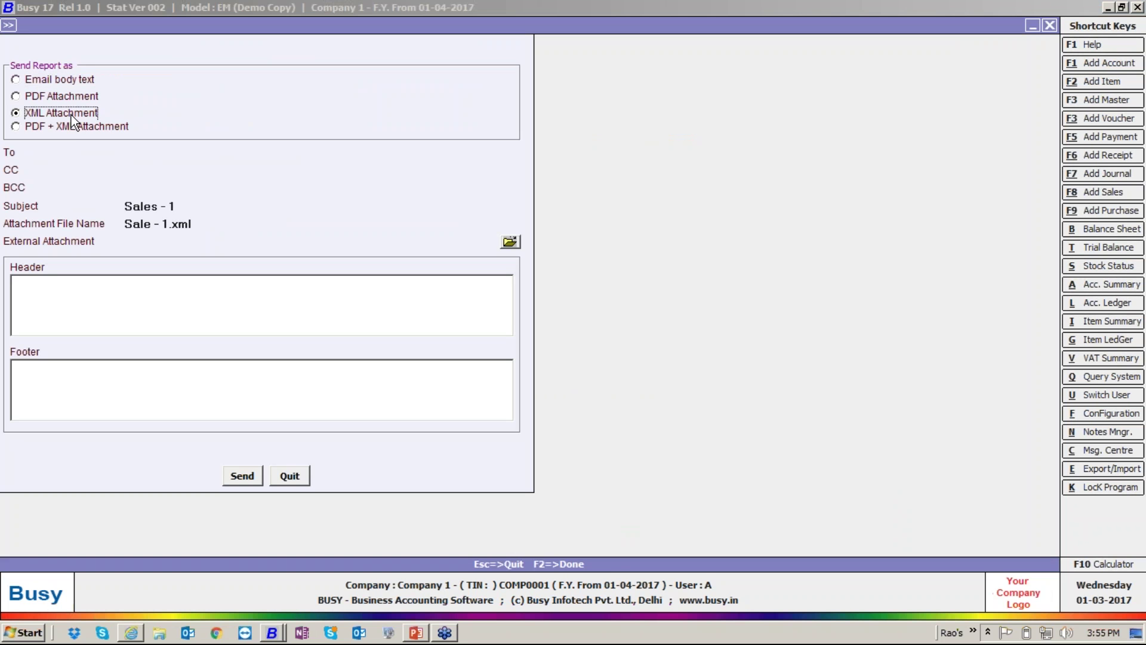
click(71, 124)
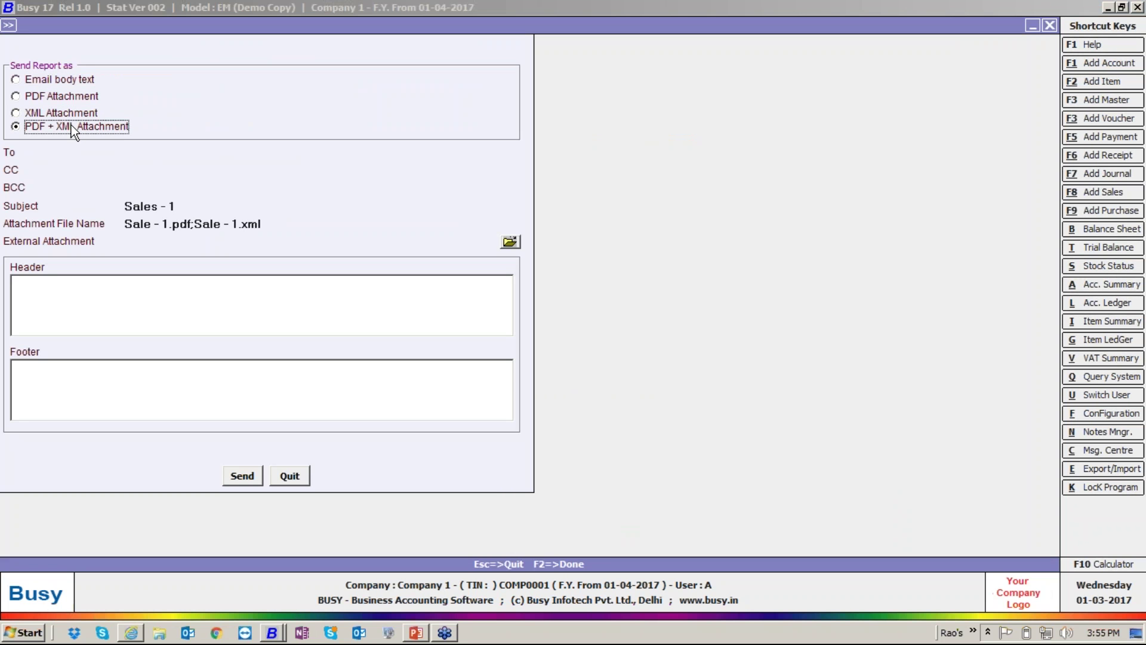
key(Escape)
key(Escape)
key(Escape)
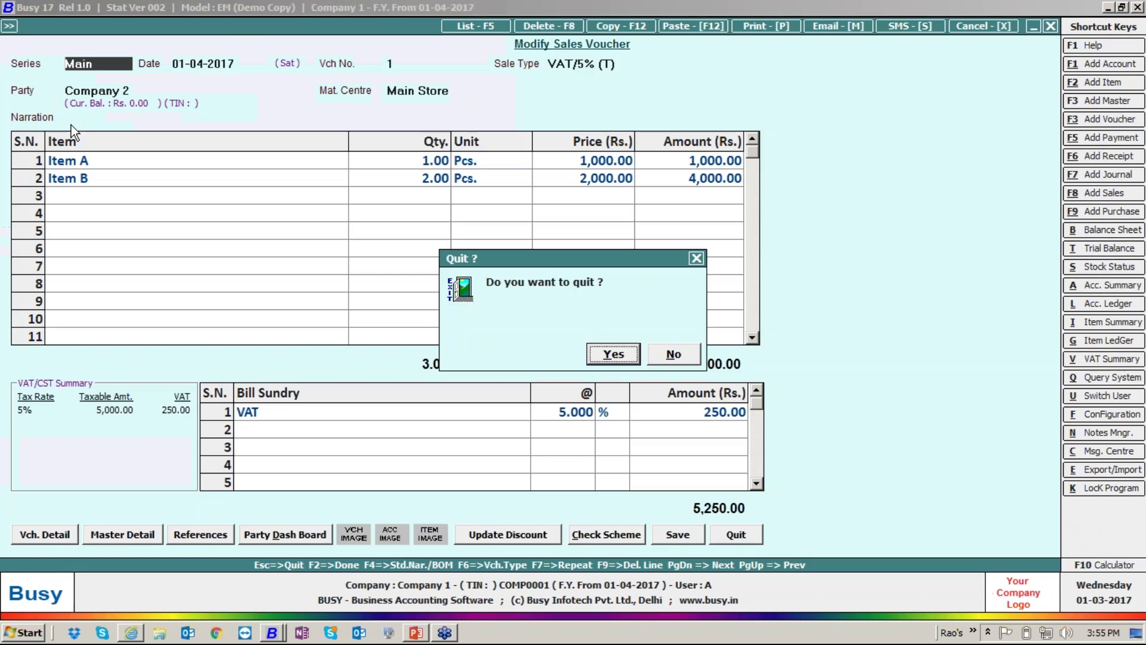
Open the voucher configuration for the Main series of the Sales voucher type
key(Down)
key(Return)
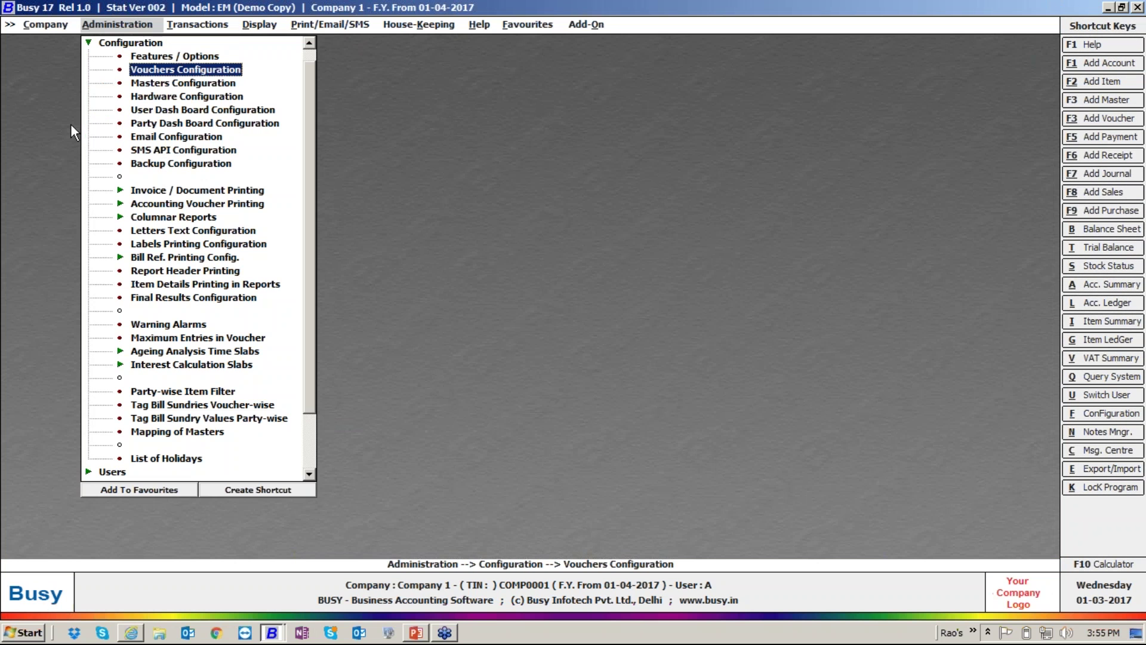
key(Down)
key(Return)
key(Down)
key(Tab)
key(Tab)
key(Tab)
key(Tab)
key(Tab)
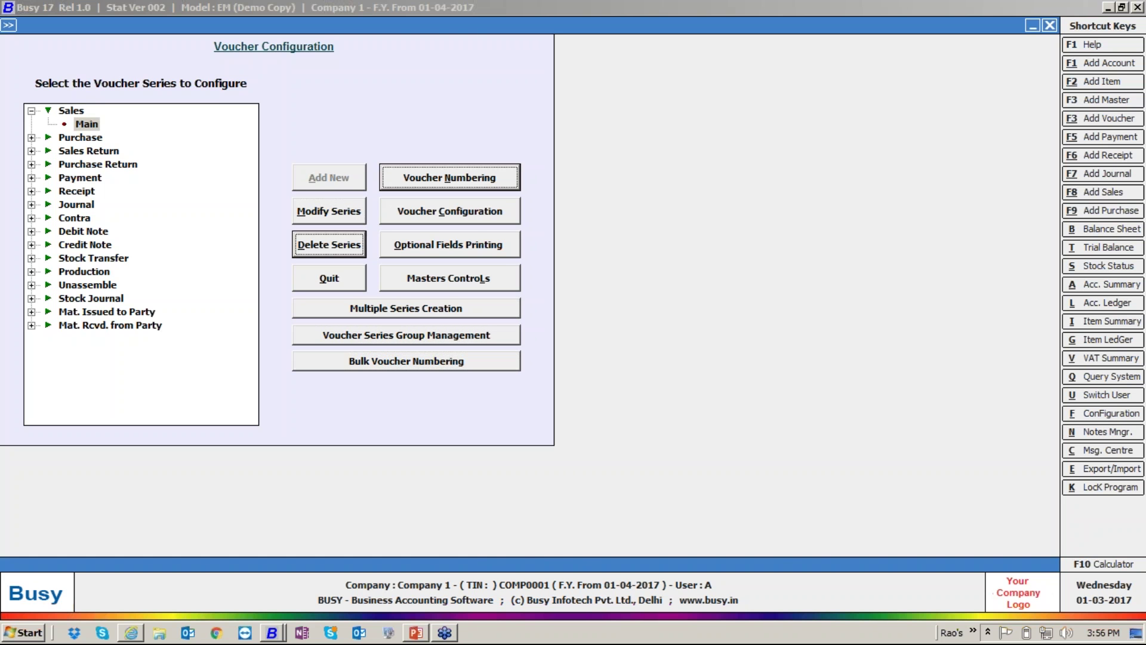
key(Return)
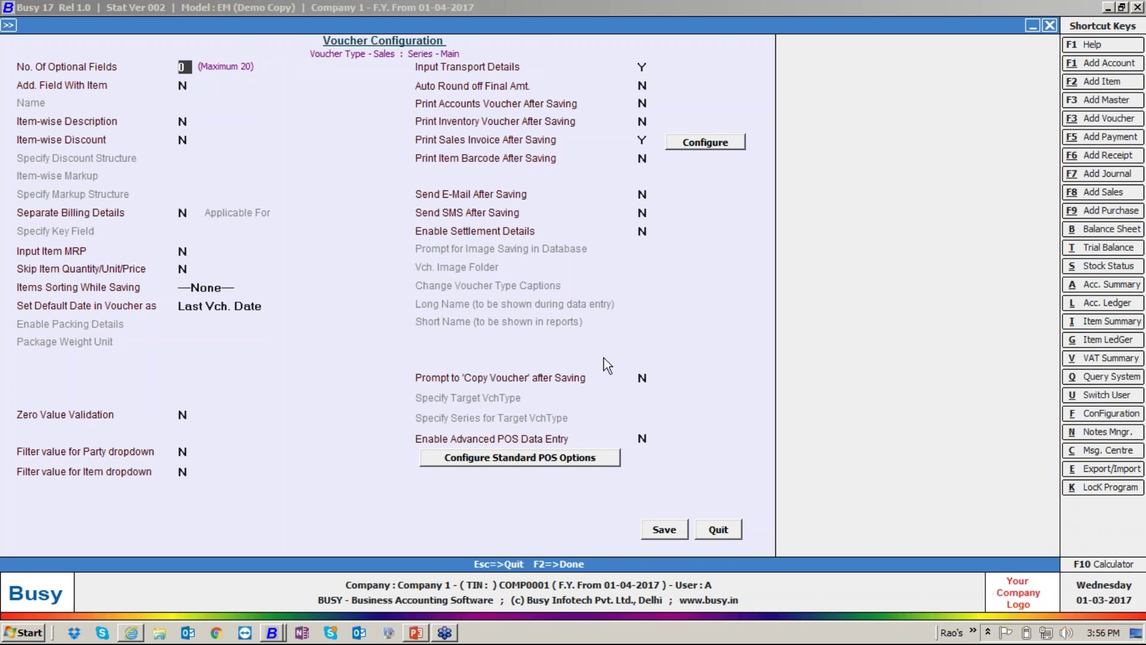
Set Send E-Mail After Saving to Y for the Main sales series and save the configuration
click(642, 195)
text(y)
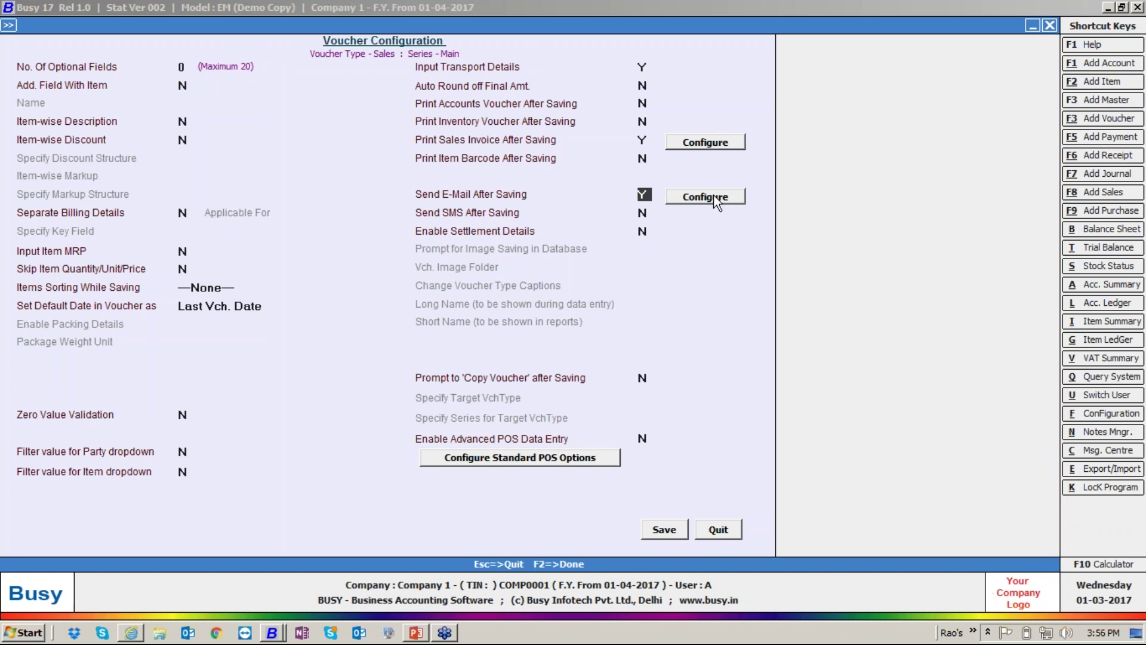
click(659, 530)
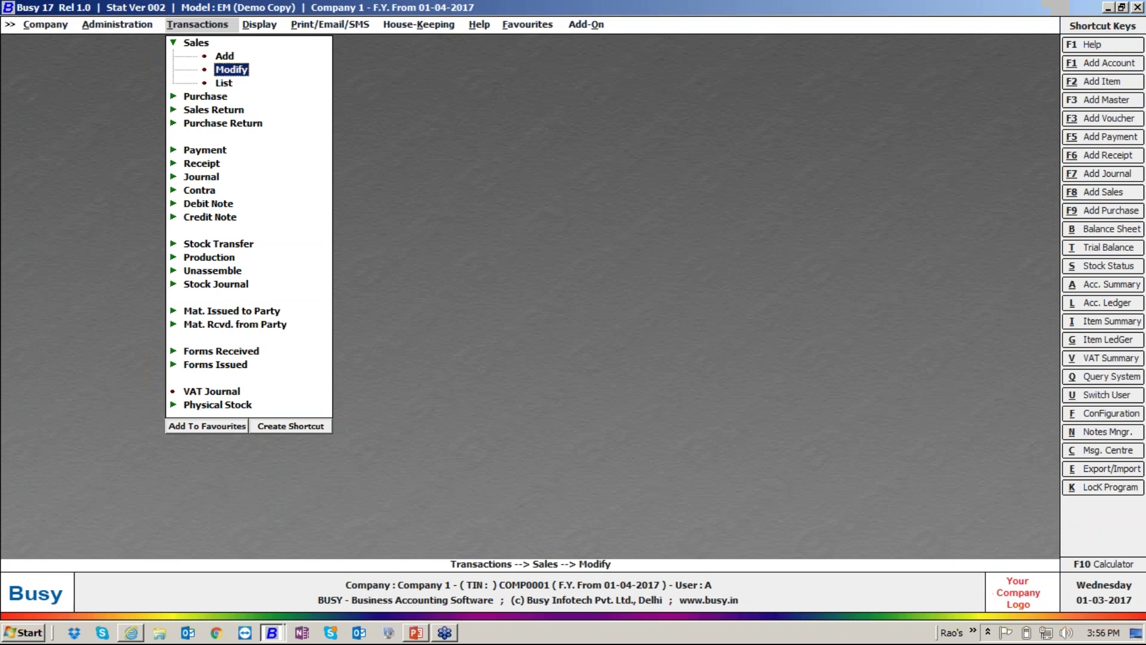
Open sales voucher 1 of the Main series dated 01-04-2017 for modification and save it again
key(Return)
key(Return)
key(Return)
key(Return)
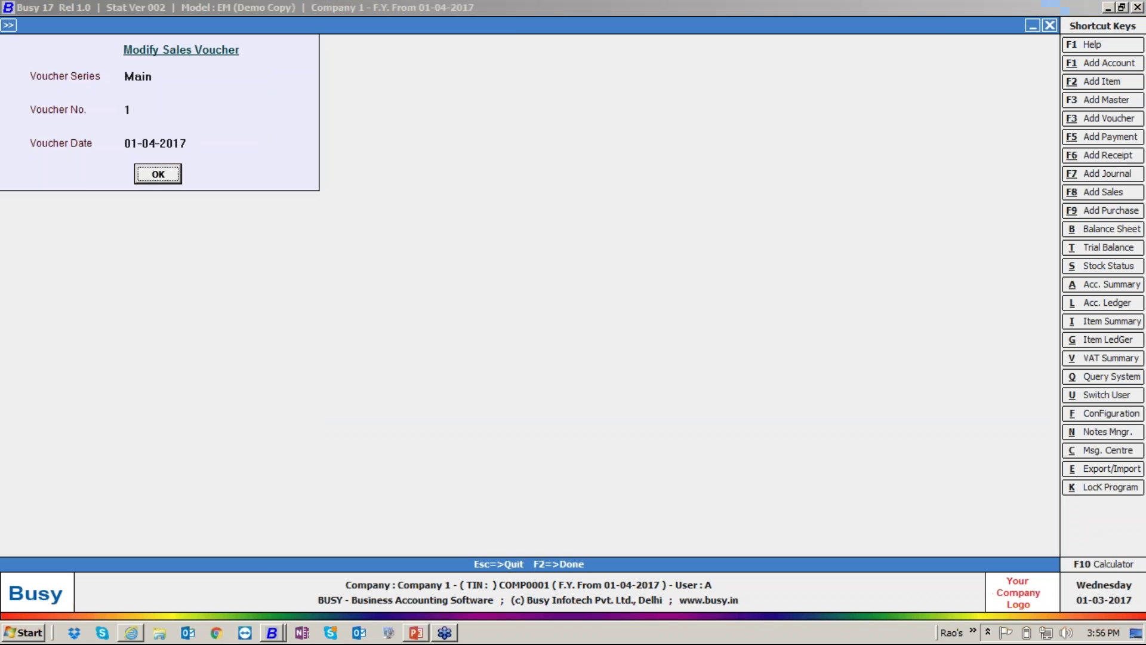
key(Return)
key(Return)
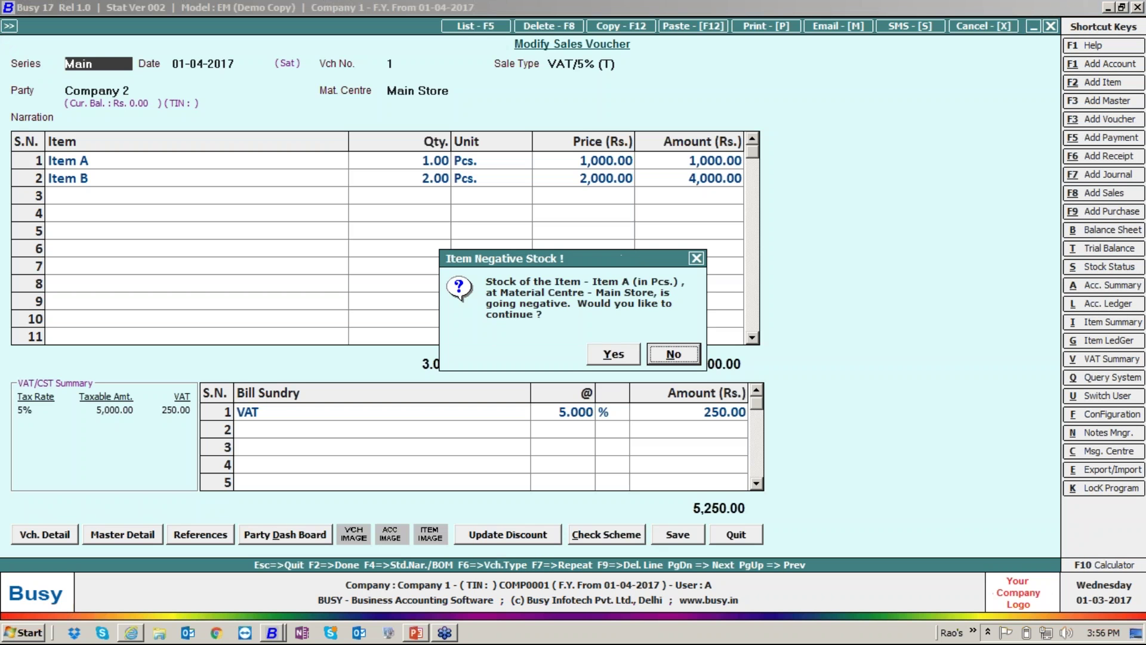
key(Return)
key(Return)
key(F2)
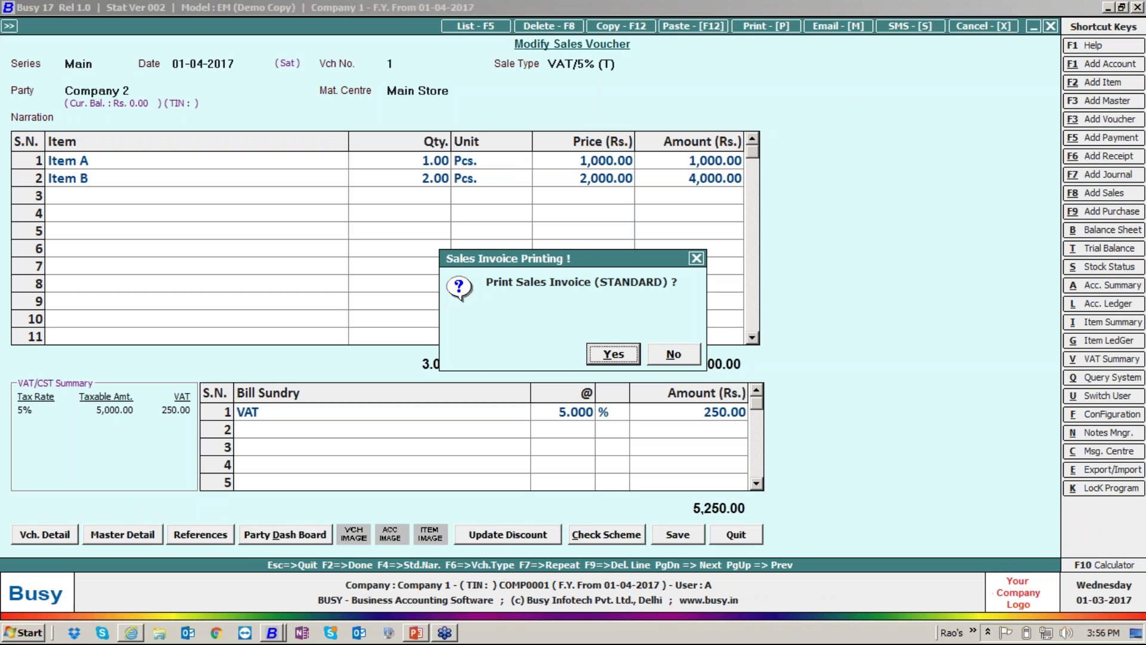
Decline printing the sales invoice and prepare its e-mail in STANDARD format with the PDF + XML Attachment option
key(n)
key(y)
key(Return)
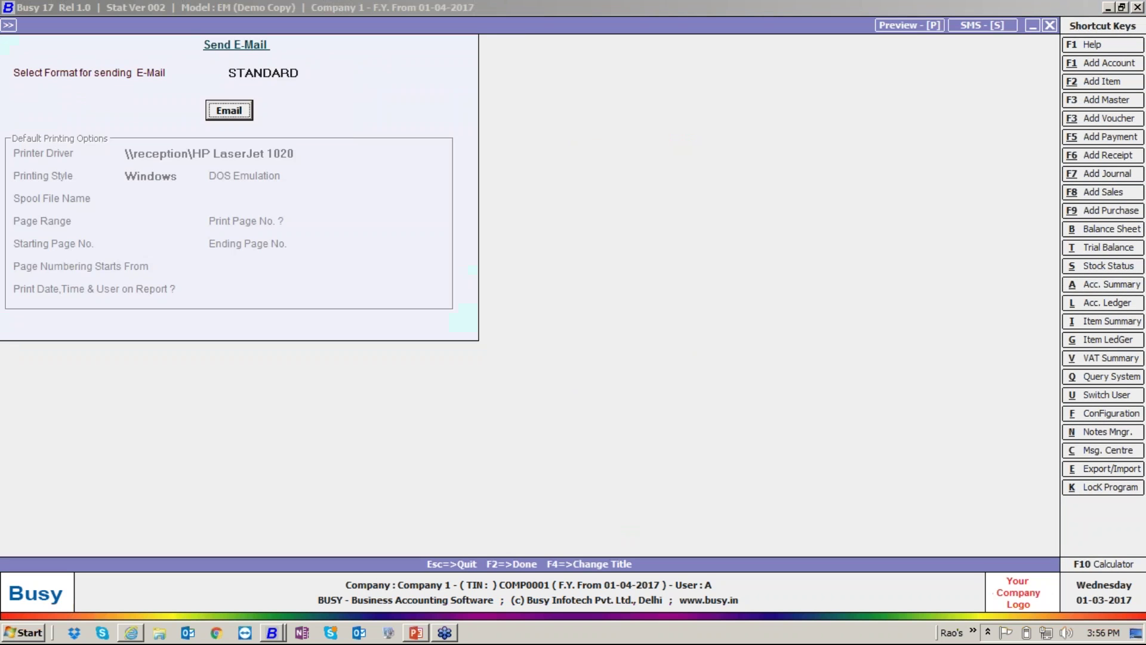
key(Return)
click(42, 113)
click(43, 127)
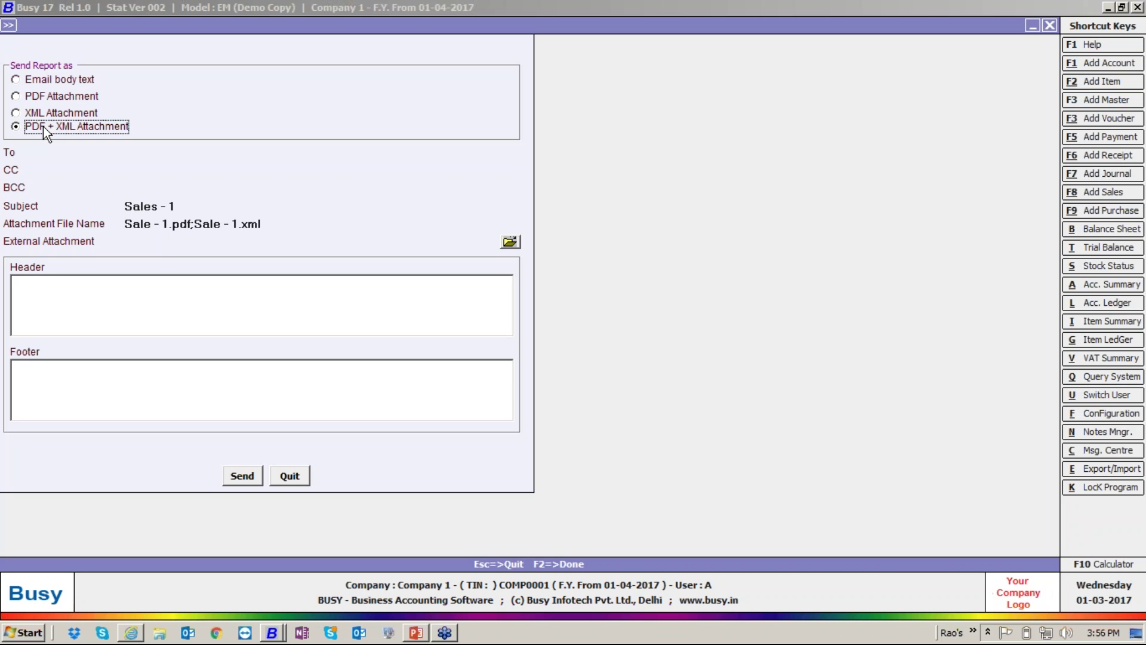
Cancel the voucher e-mail without sending and switch to the BUSY 17 presentation in PowerPoint
key(Escape)
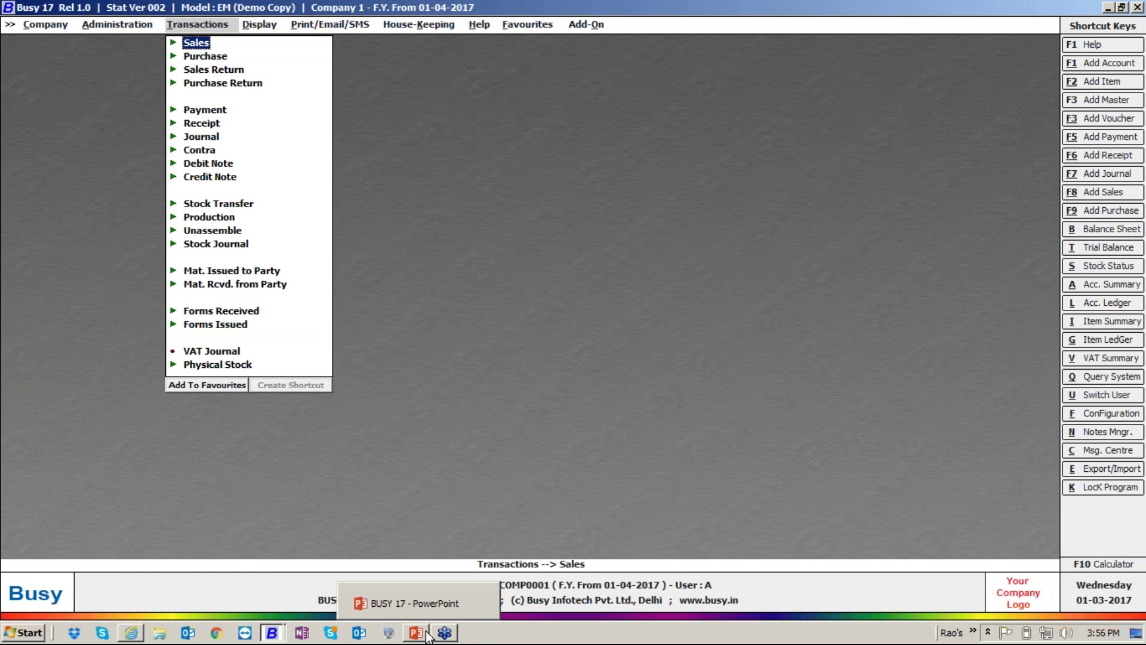
click(416, 633)
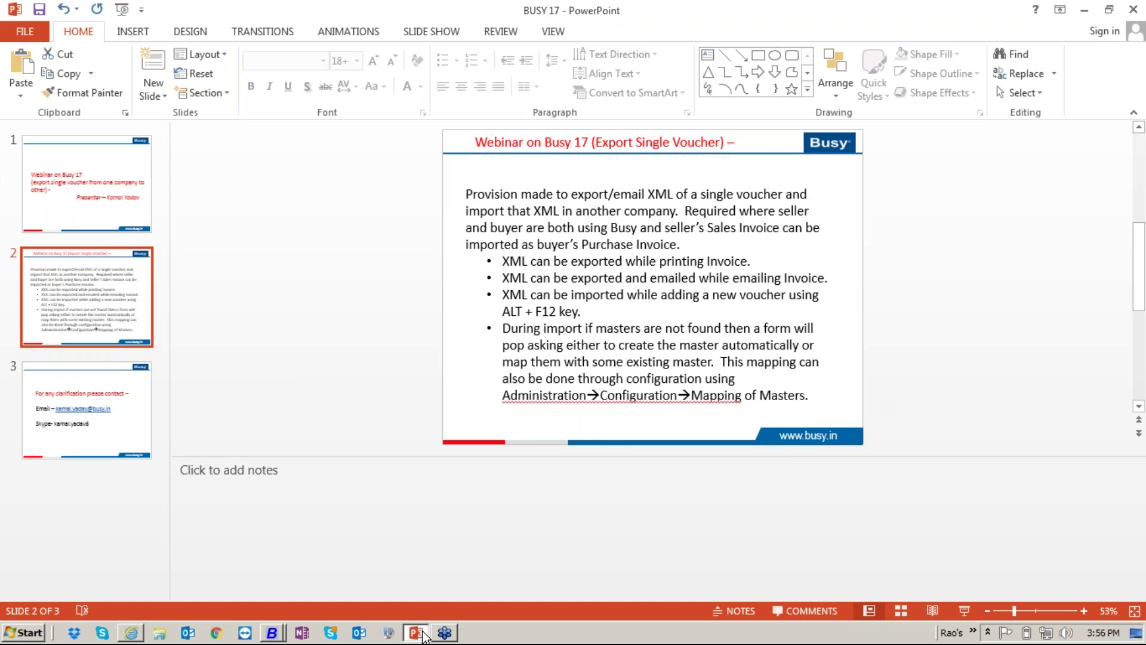